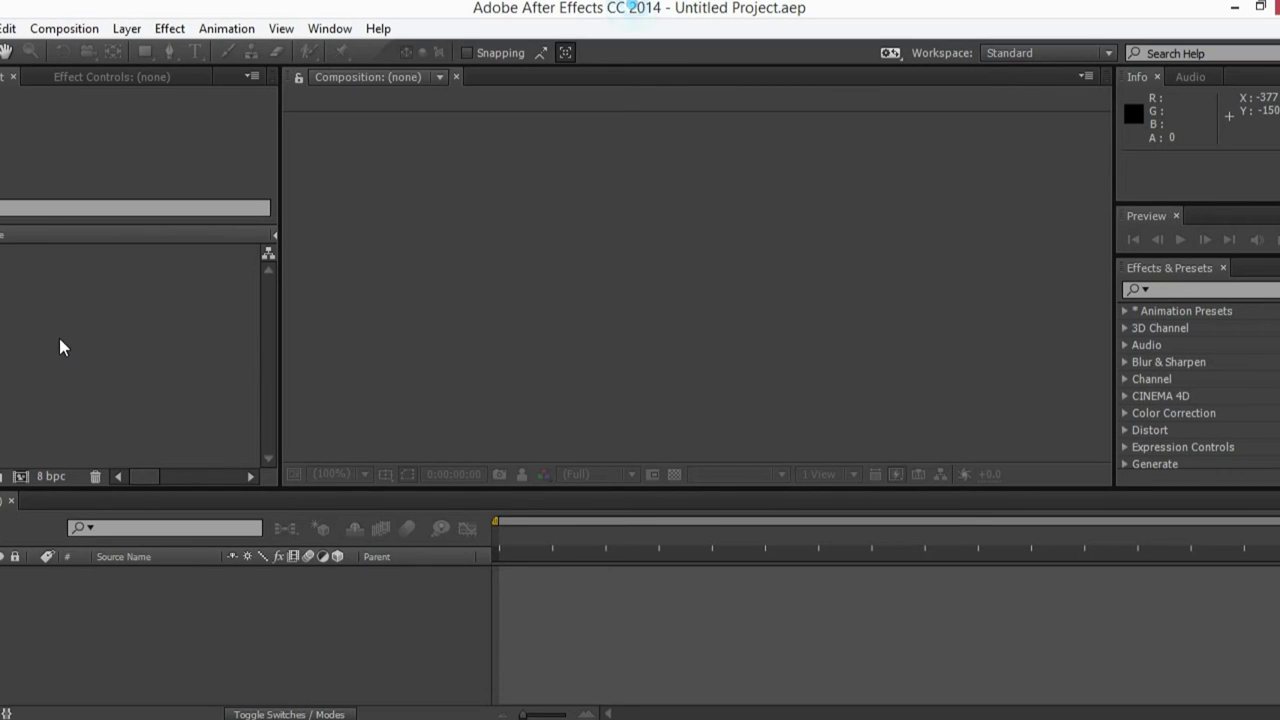
Step: Create a new composition named YouTube, 1280 × 720 px at 25 fps, with a duration of 2 seconds
drag(518, 486, 518, 485)
click(214, 313)
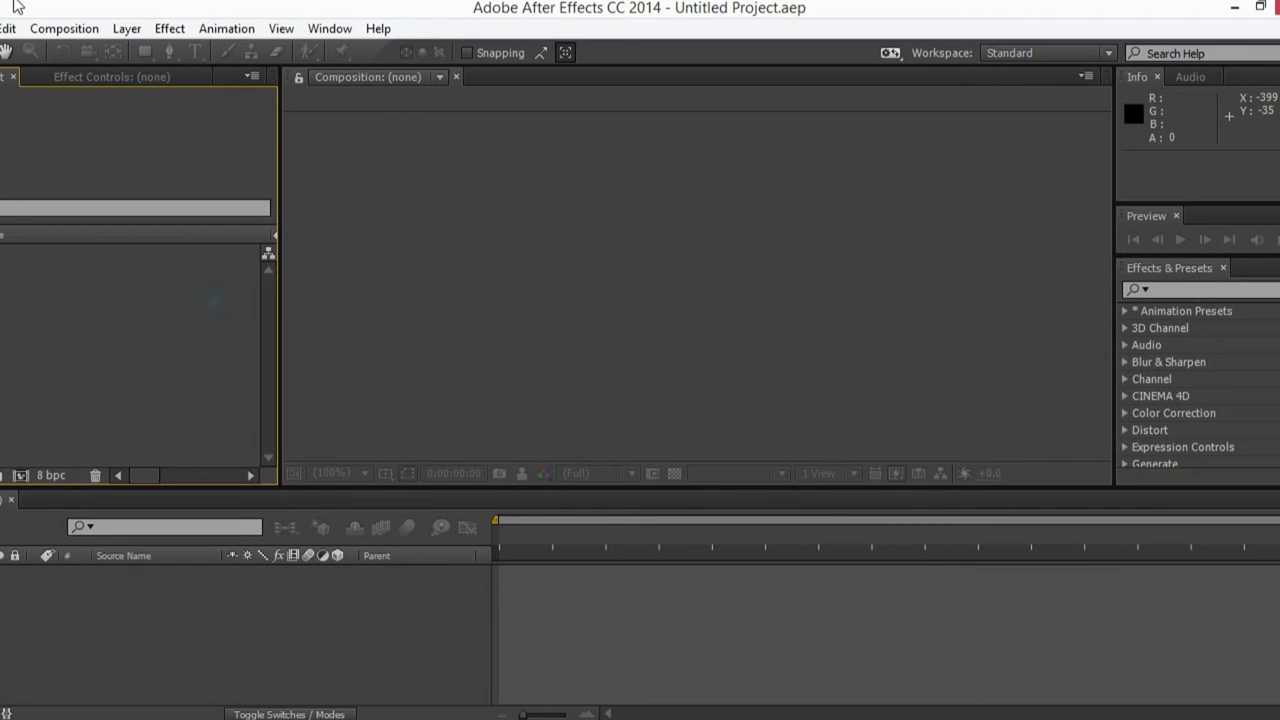
click(27, 474)
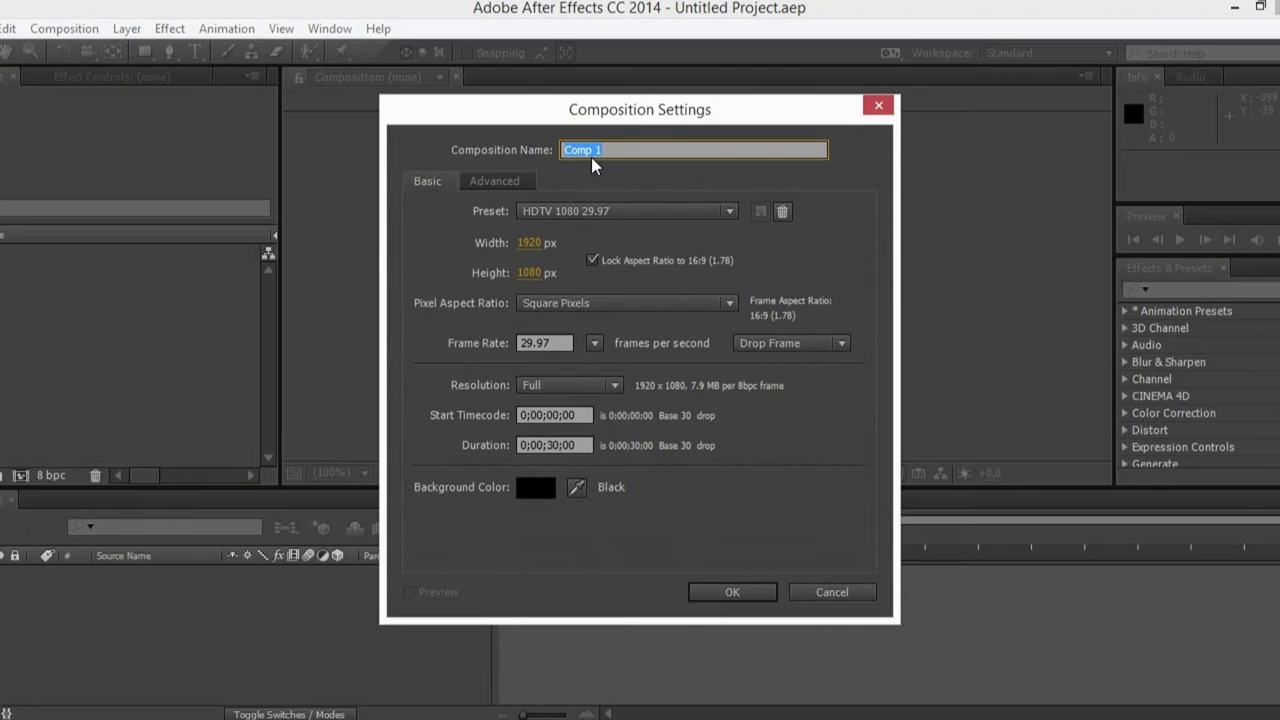
text(YouTube)
click(529, 242)
text(1280)
click(594, 343)
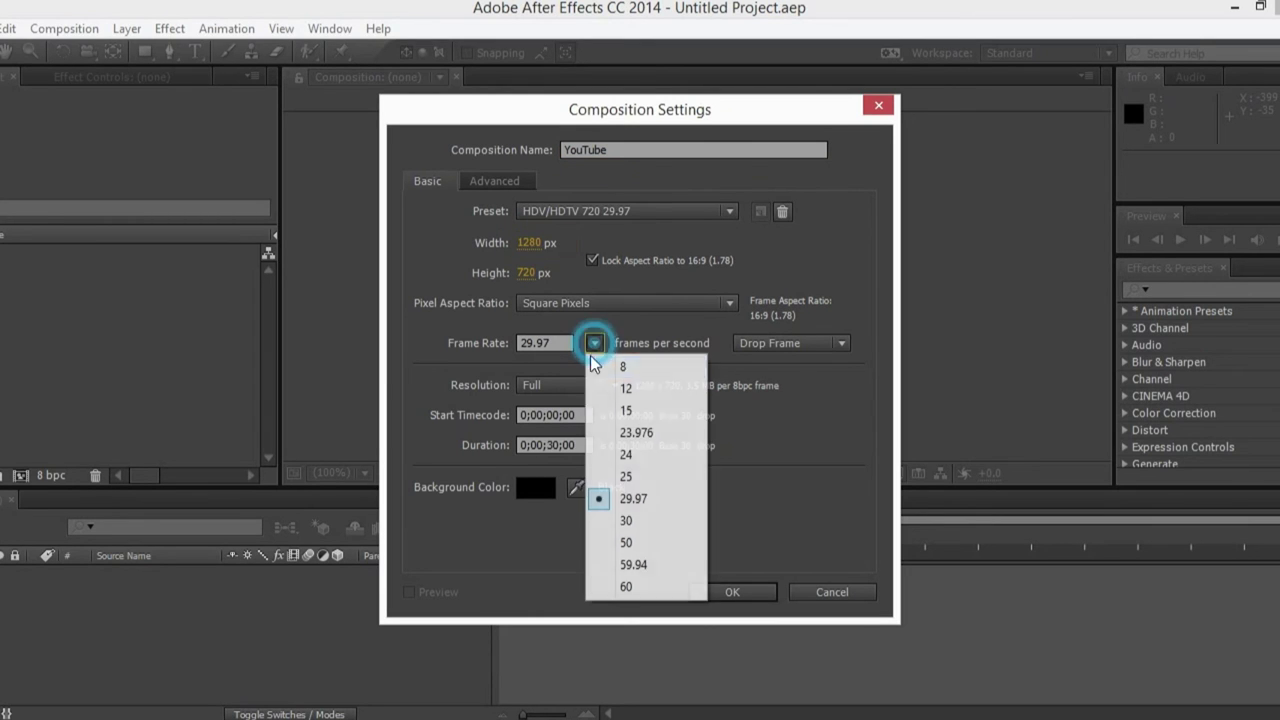
click(612, 479)
click(558, 443)
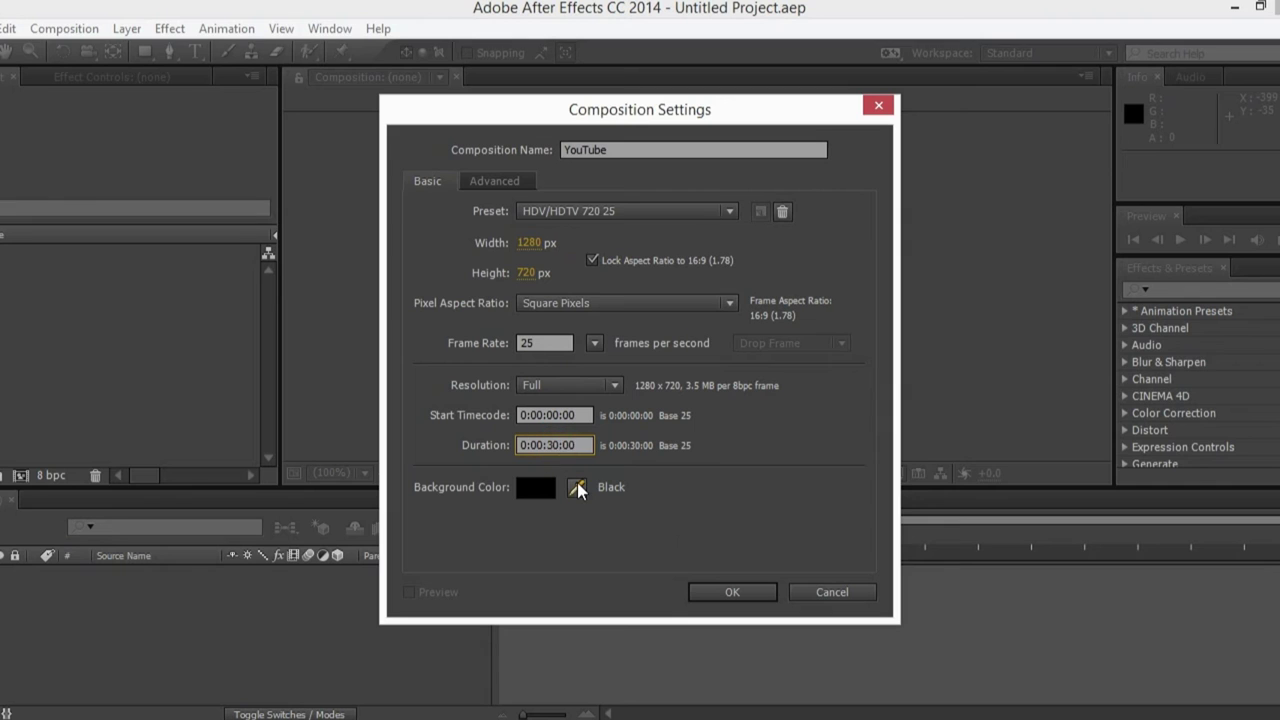
text(200)
click(718, 594)
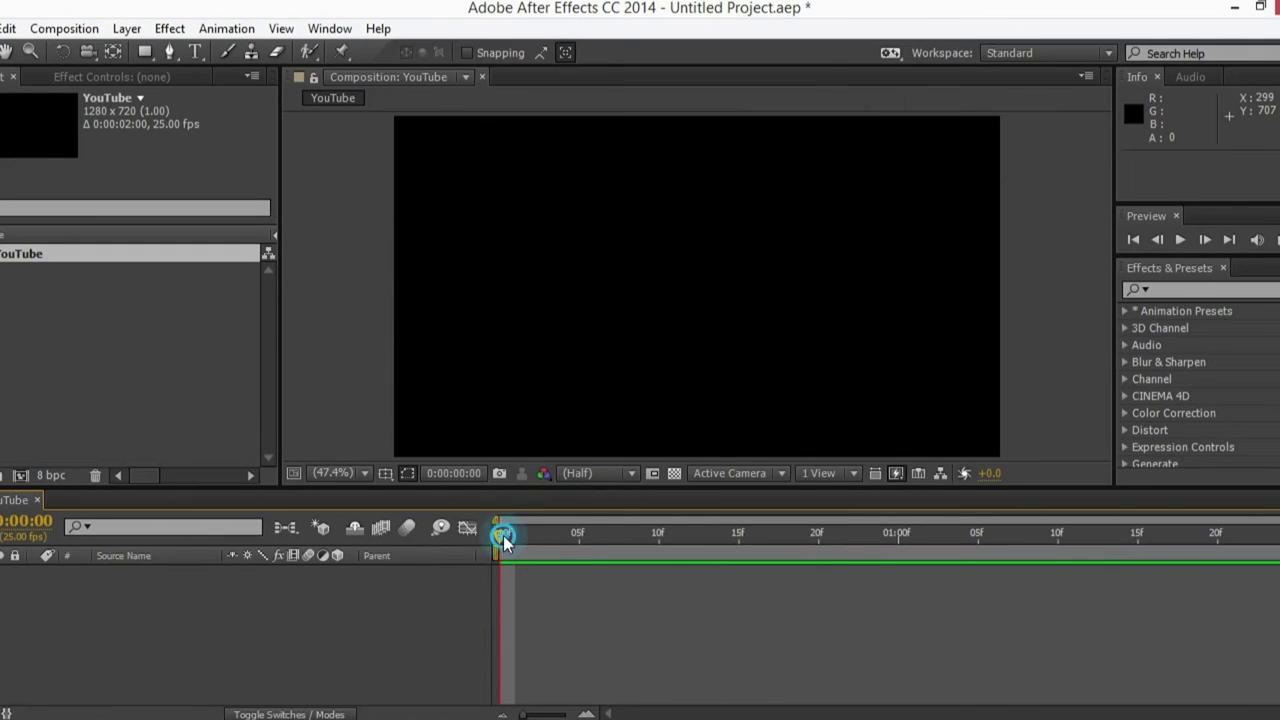
Step: Create a new shape layer and add a rectangle path with a red fill to its contents
click(127, 28)
mouse_move(300, 25)
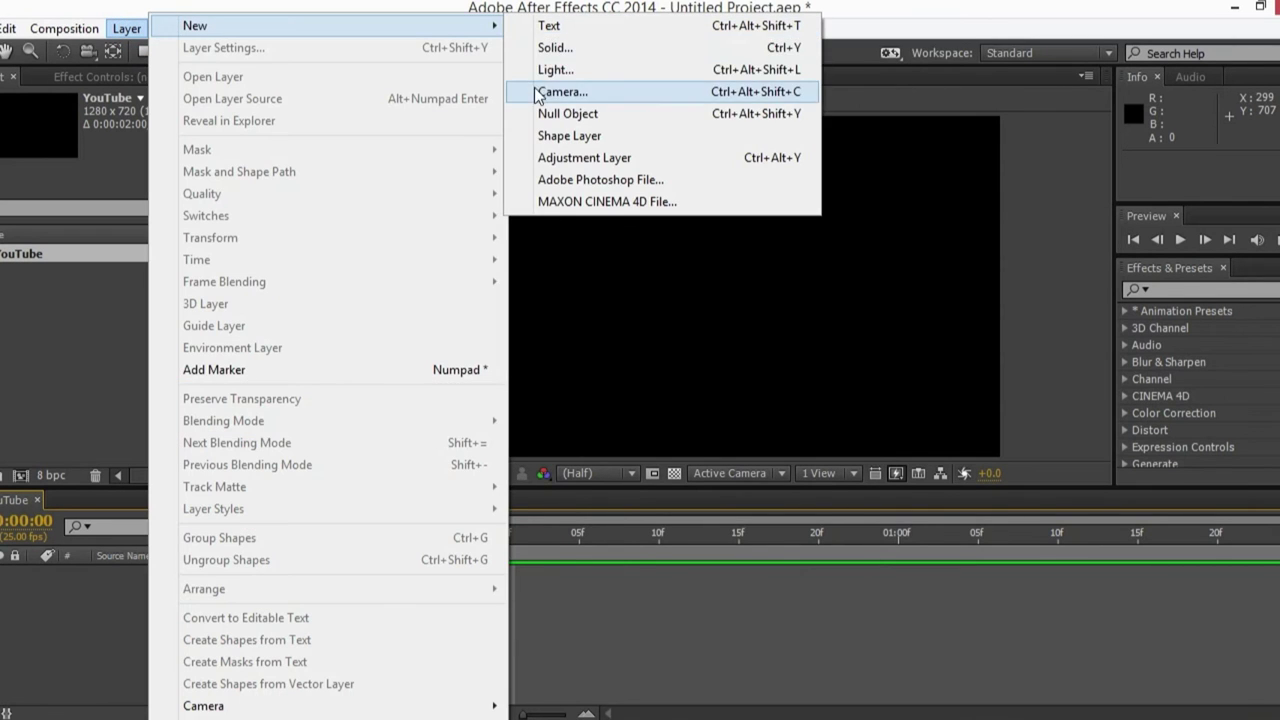
click(569, 135)
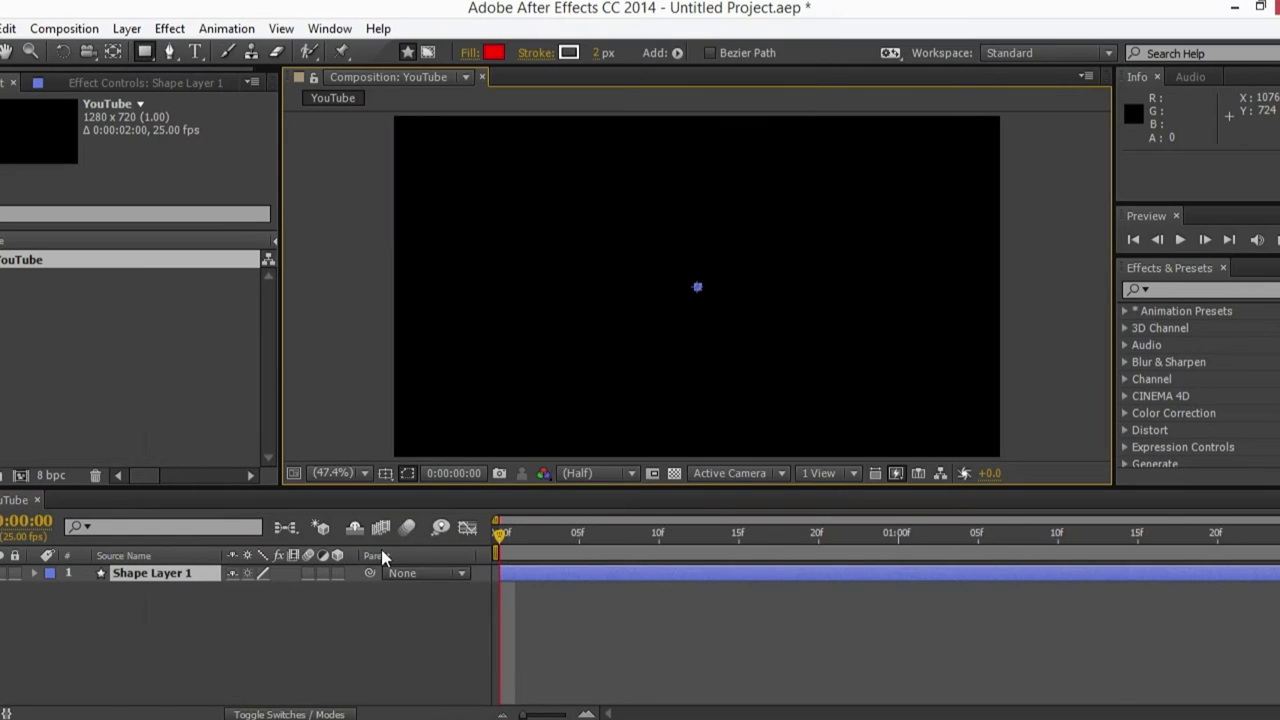
click(34, 576)
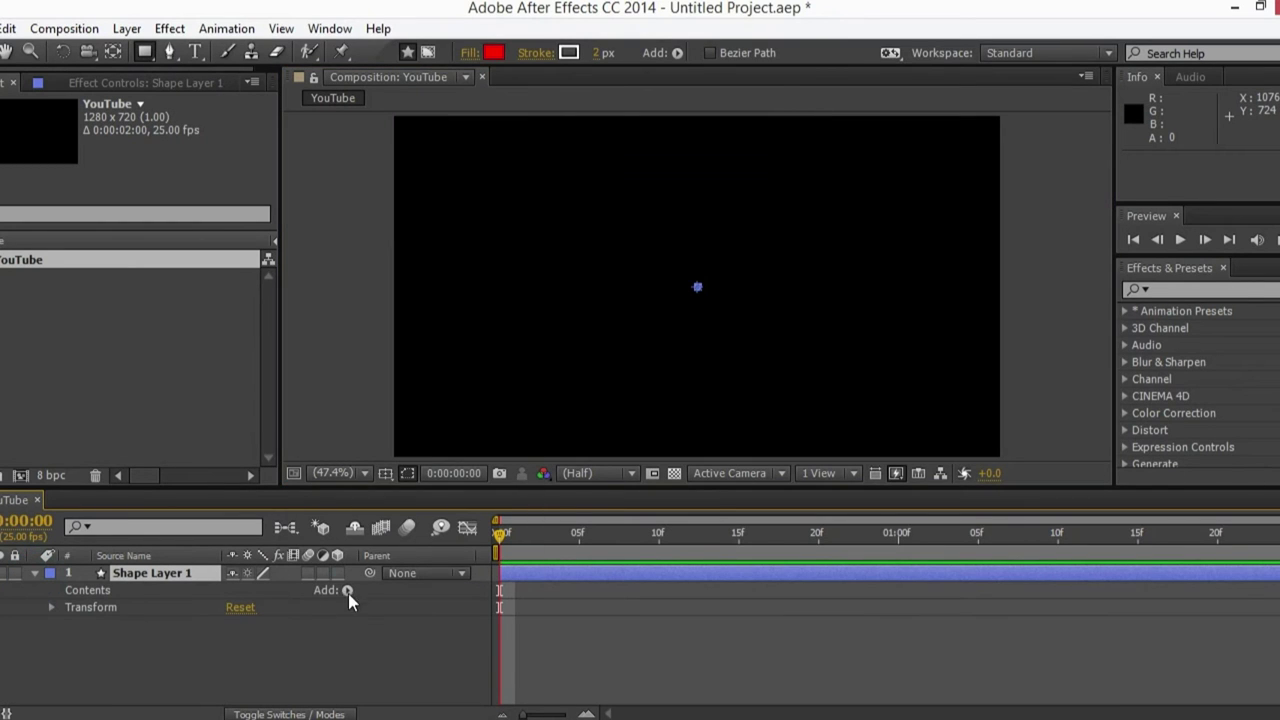
click(347, 590)
click(436, 184)
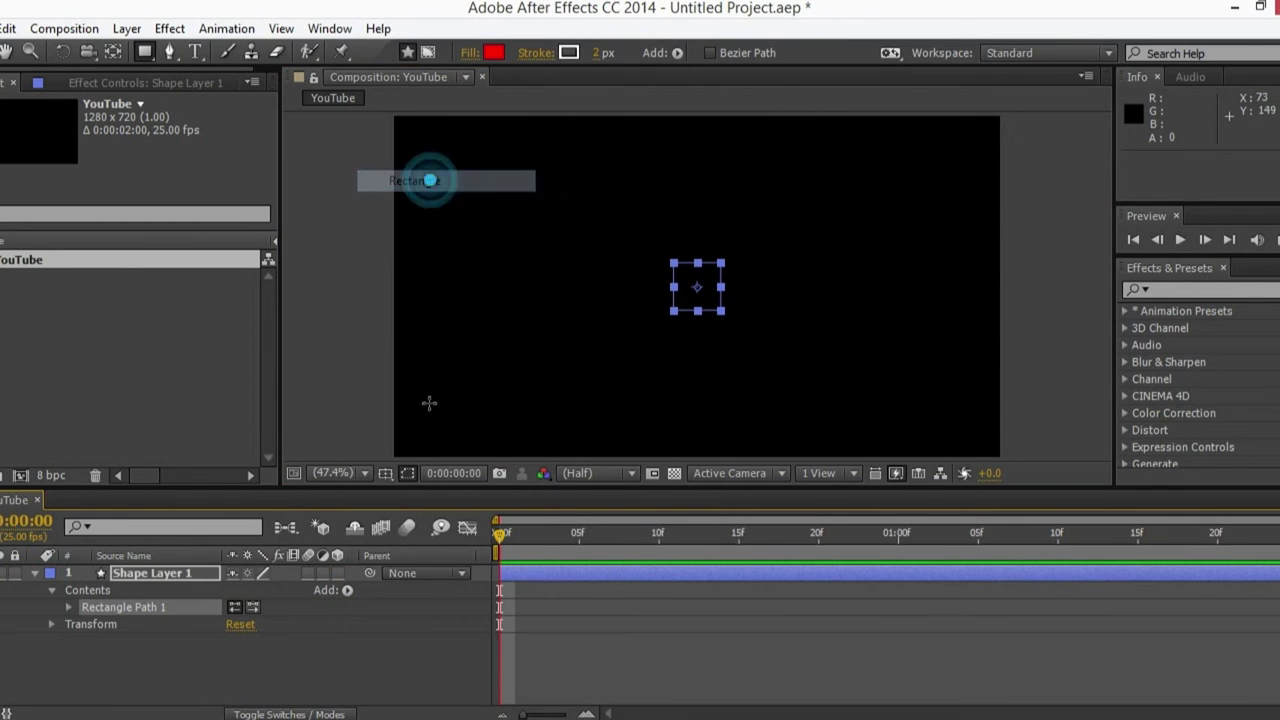
click(347, 590)
click(394, 277)
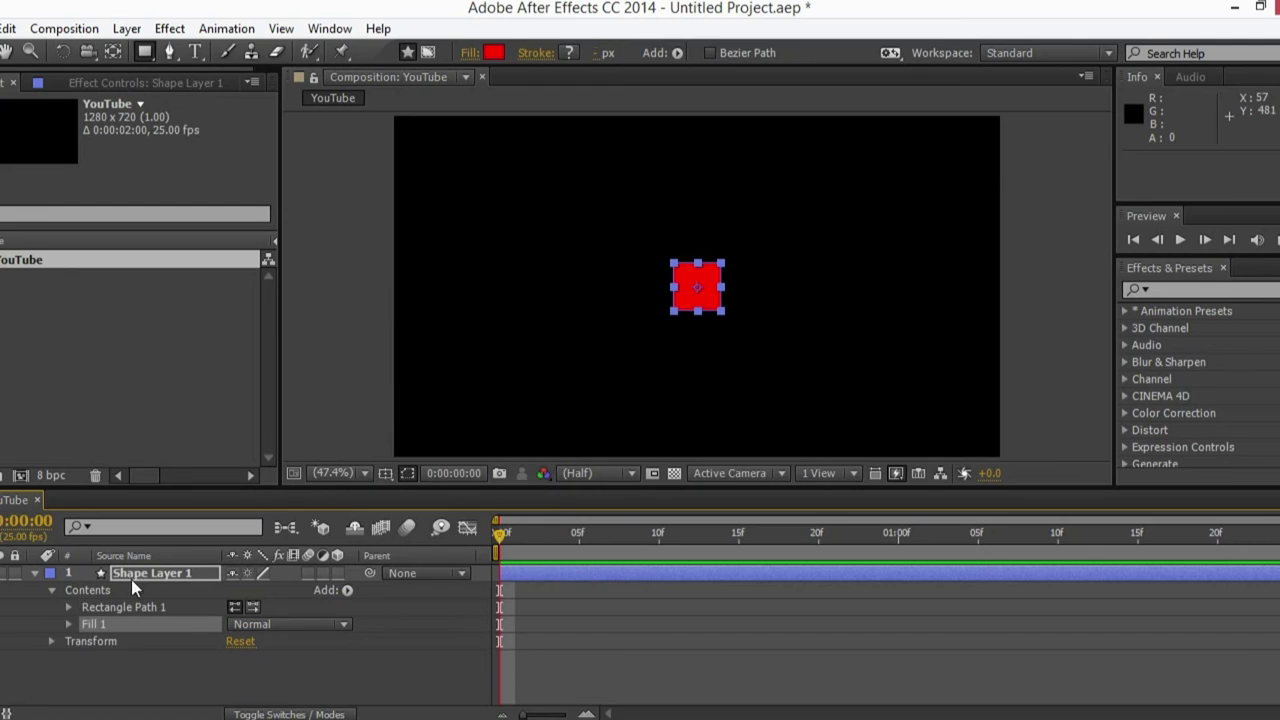
Step: Enlarge the red square by about half and lower its shape layer's opacity to 44%
click(69, 607)
drag(291, 623, 338, 623)
click(191, 573)
key(t)
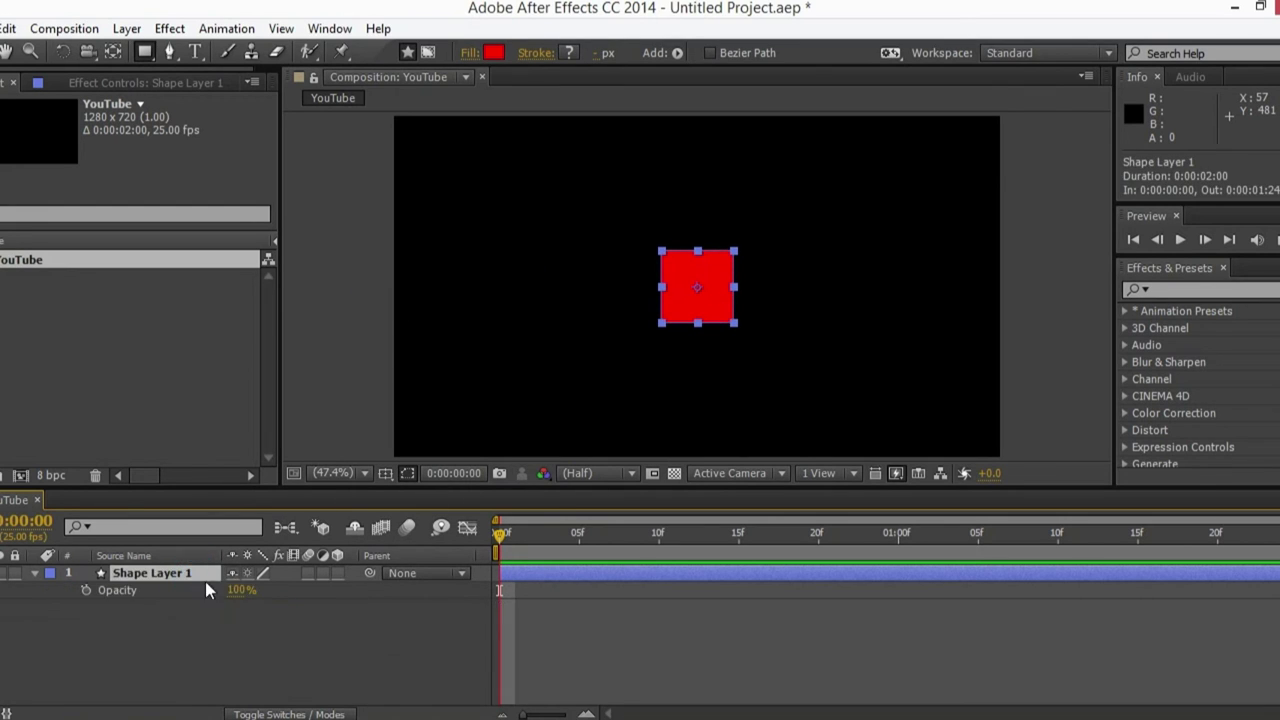
drag(242, 590, 195, 597)
click(190, 612)
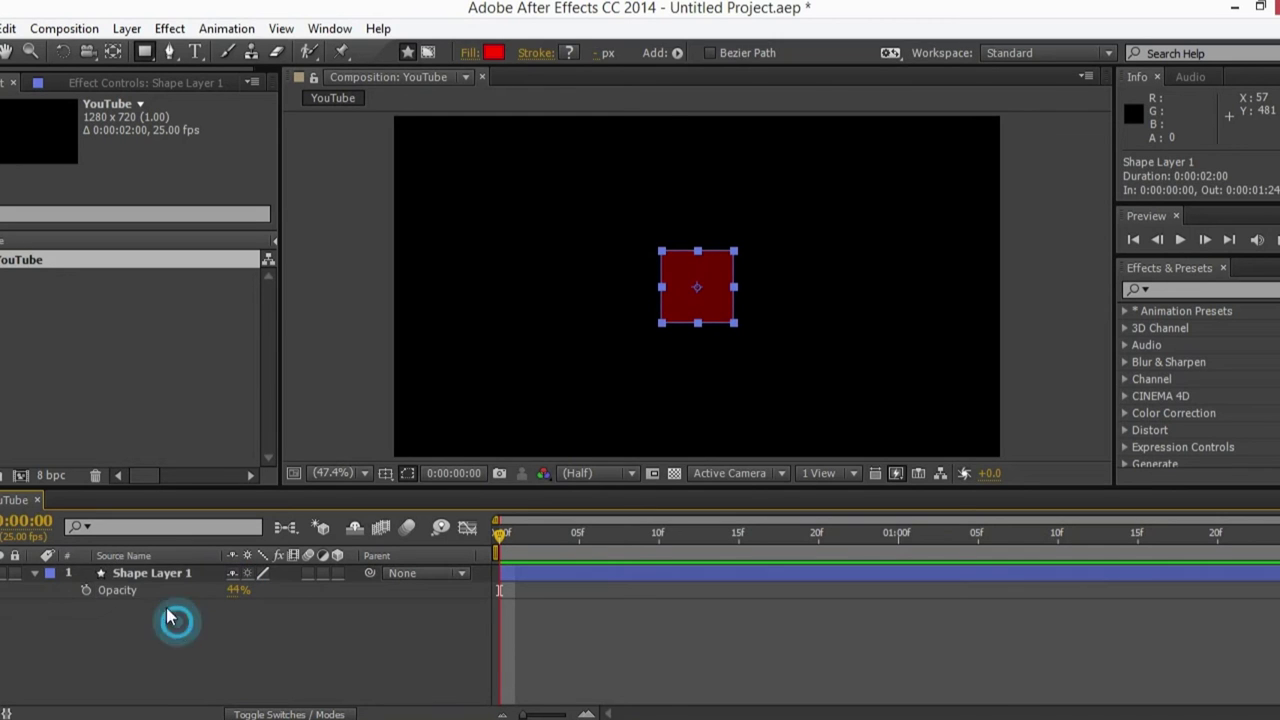
click(34, 573)
click(140, 573)
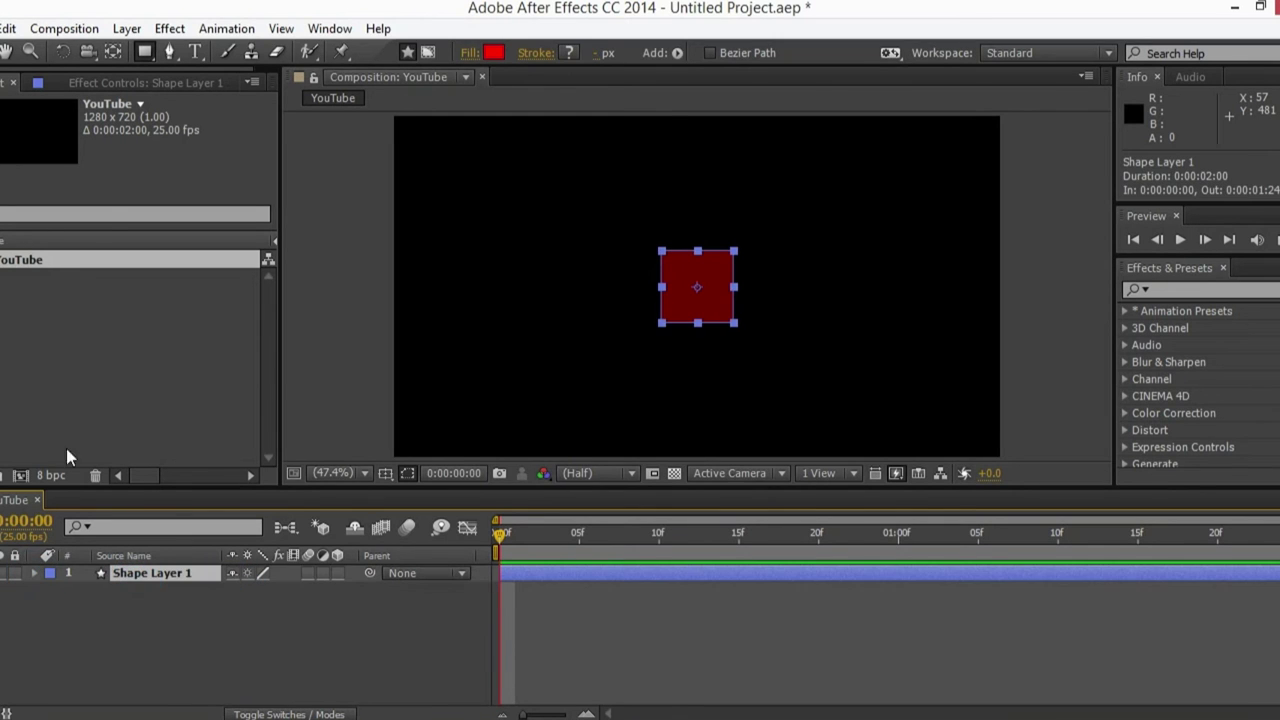
Step: Add a 1280 × 720 px solid layer in medium lime green above the shape layer
click(140, 32)
mouse_move(160, 25)
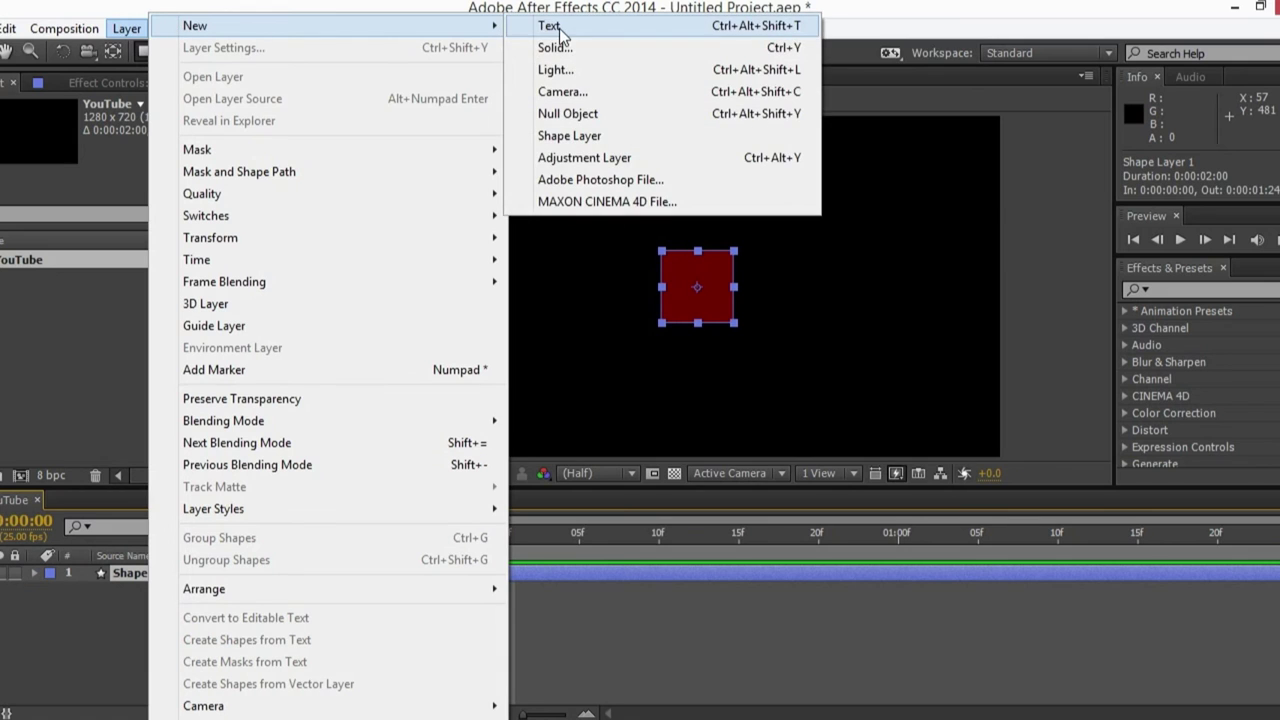
click(556, 47)
click(612, 488)
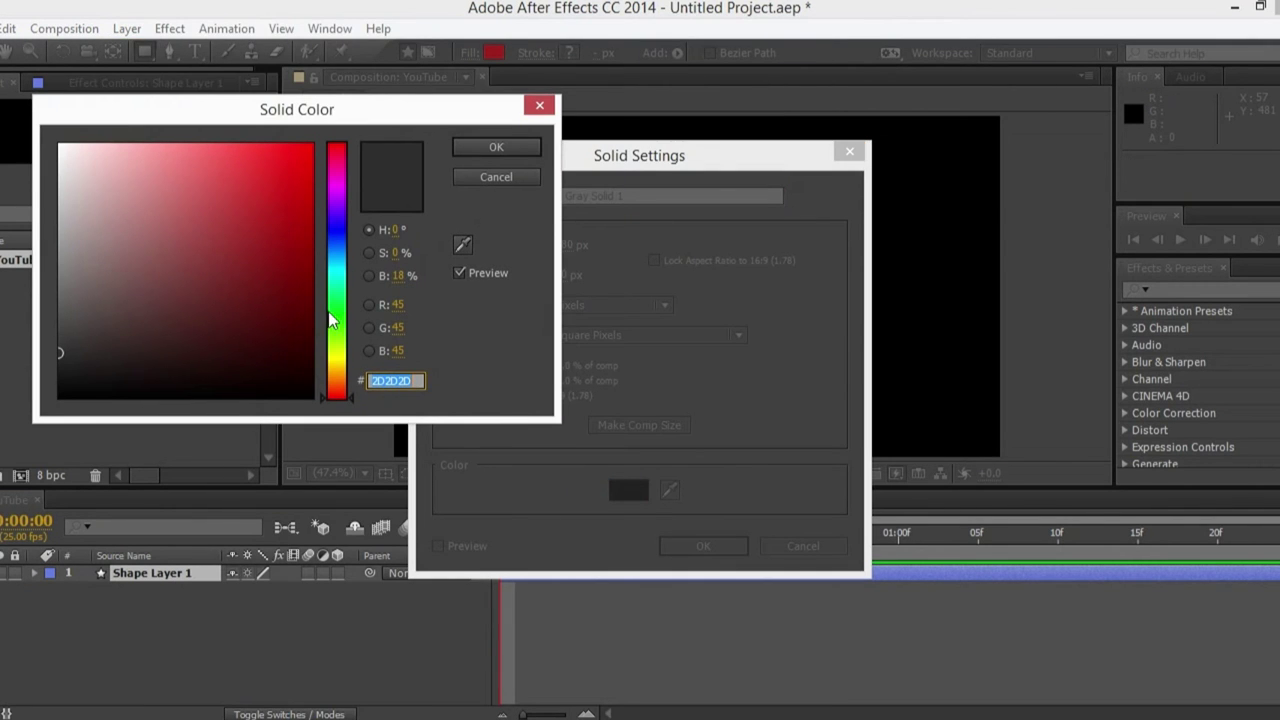
click(334, 336)
click(237, 205)
click(473, 143)
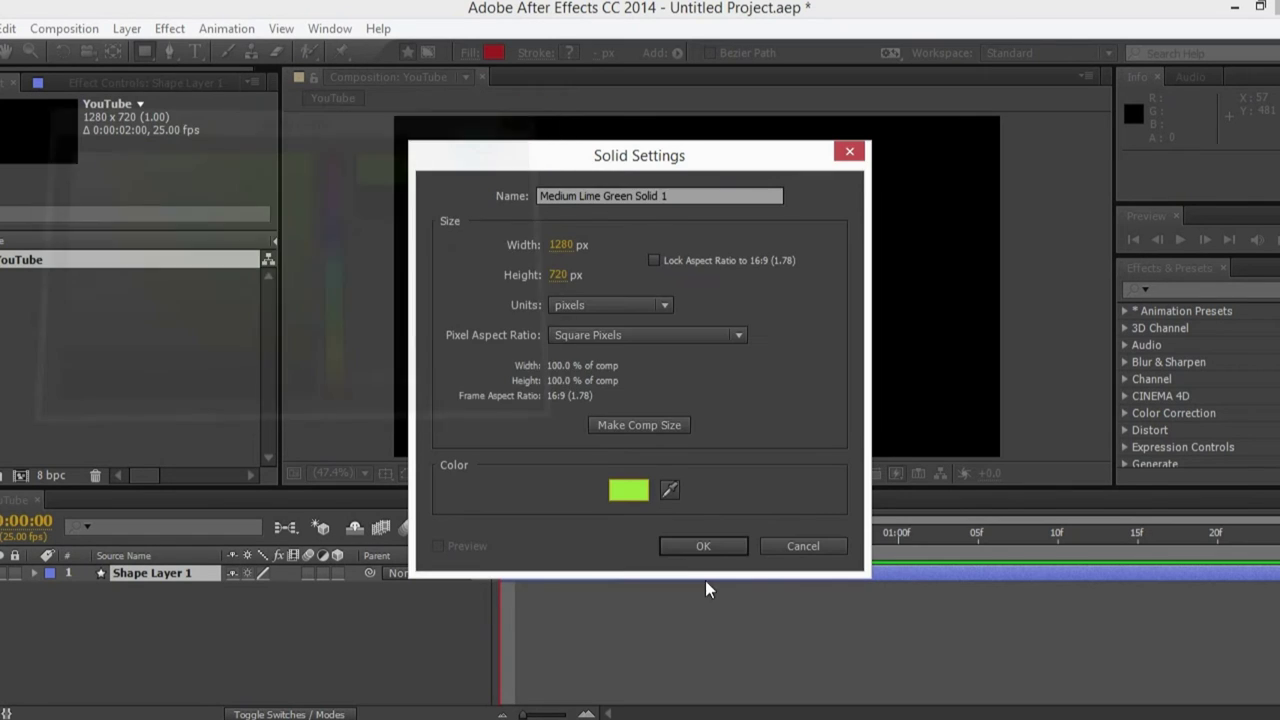
click(705, 545)
Step: Lower the lime green solid's opacity to 54%
click(112, 572)
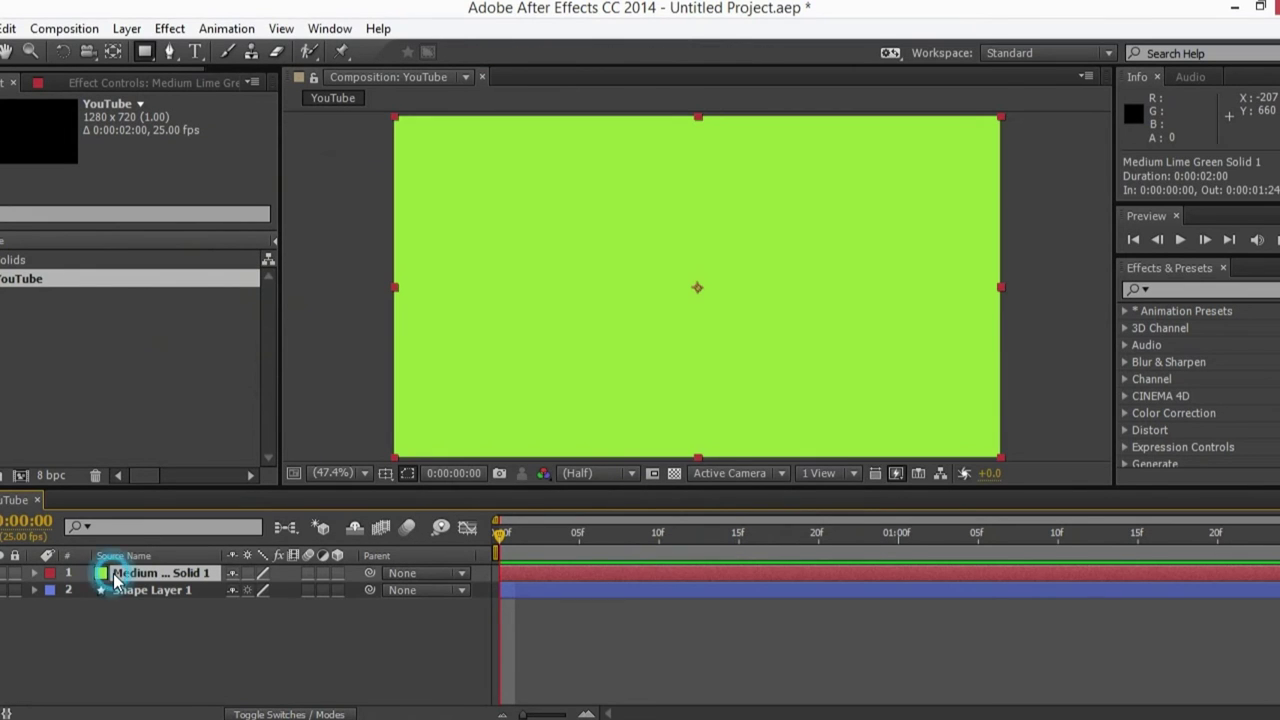
key(t)
drag(237, 590, 201, 591)
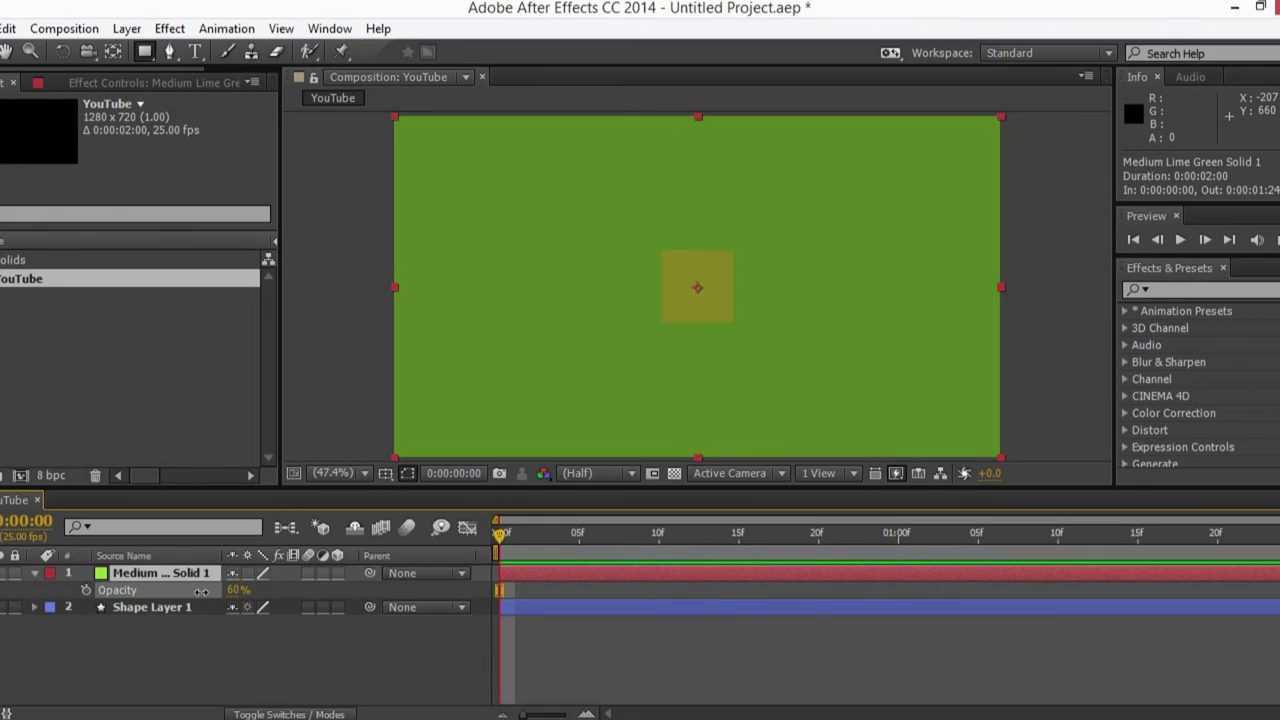
Step: Draw a circular mask on the green solid with the Ellipse Tool, centred on the red square and reaching its edges
click(144, 54)
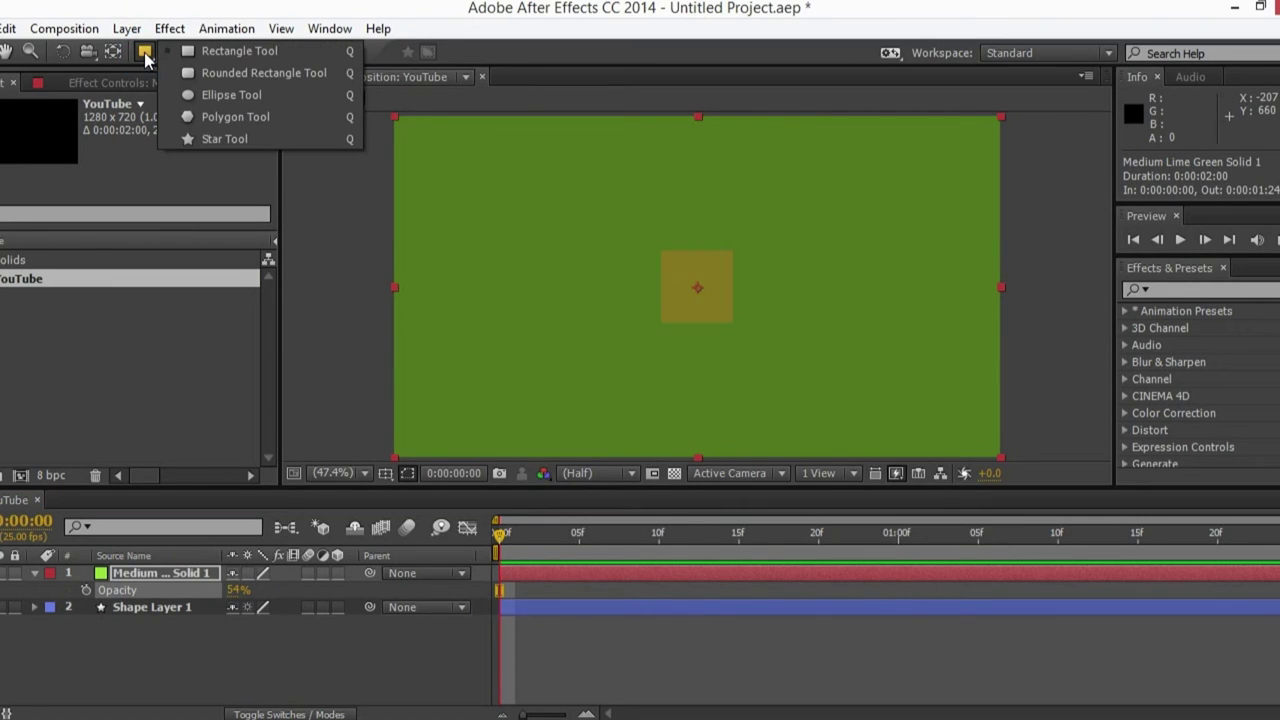
click(210, 93)
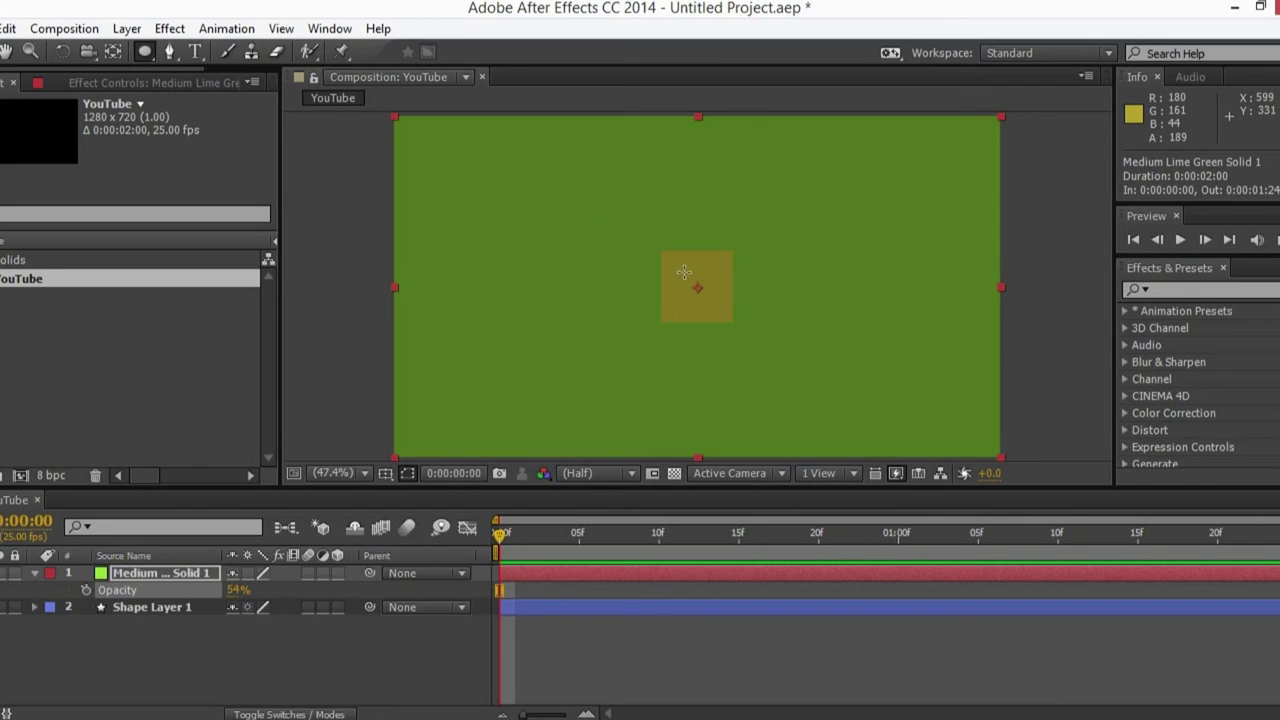
key(period)
key(period)
key(period)
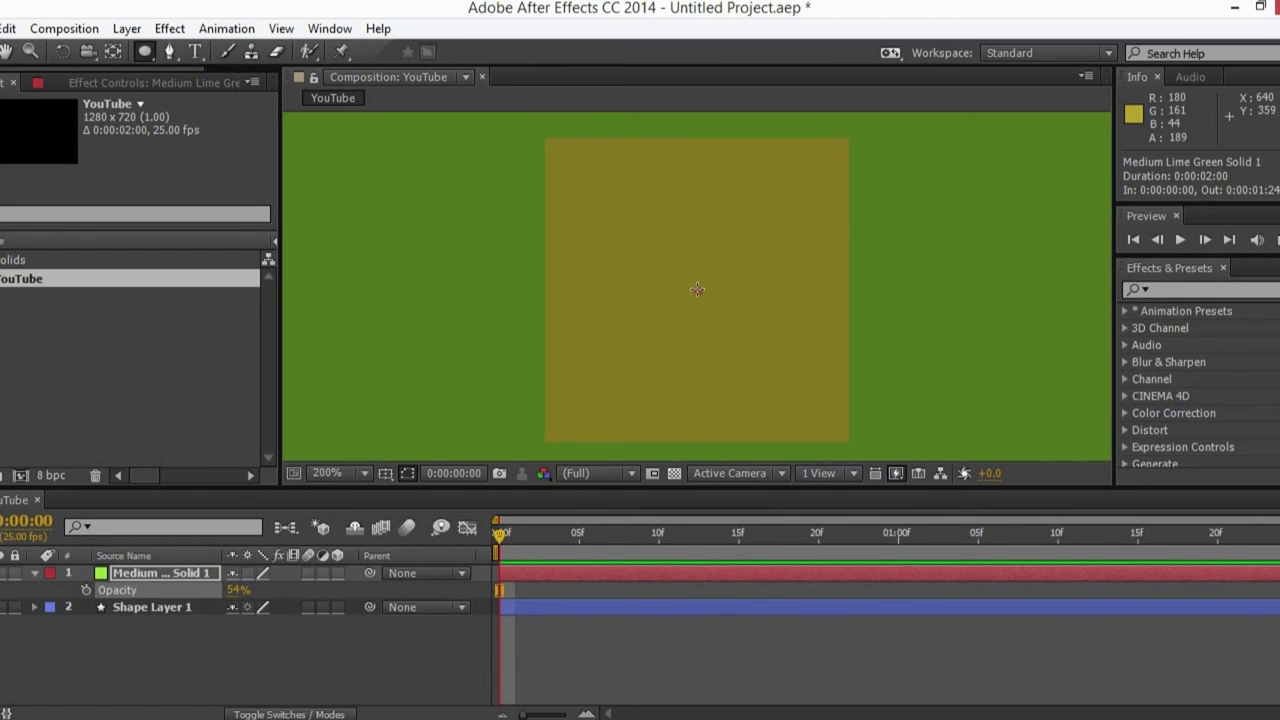
click(697, 289)
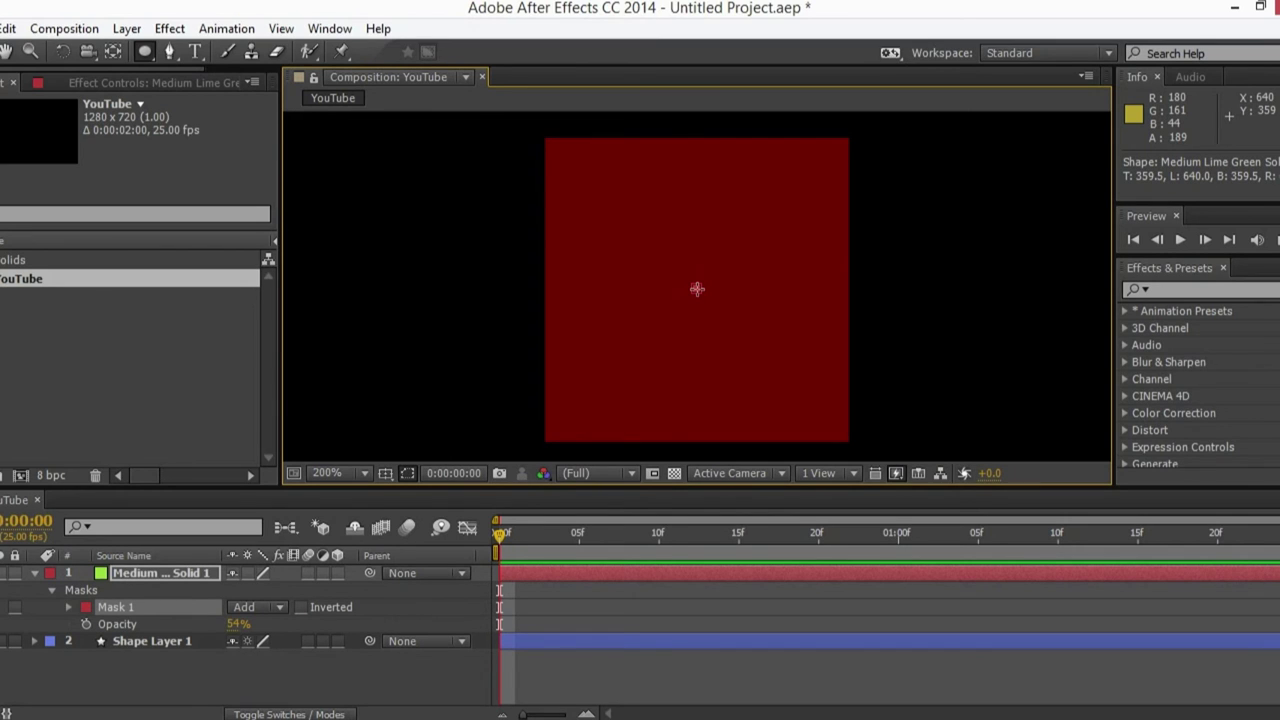
drag(704, 302, 811, 439)
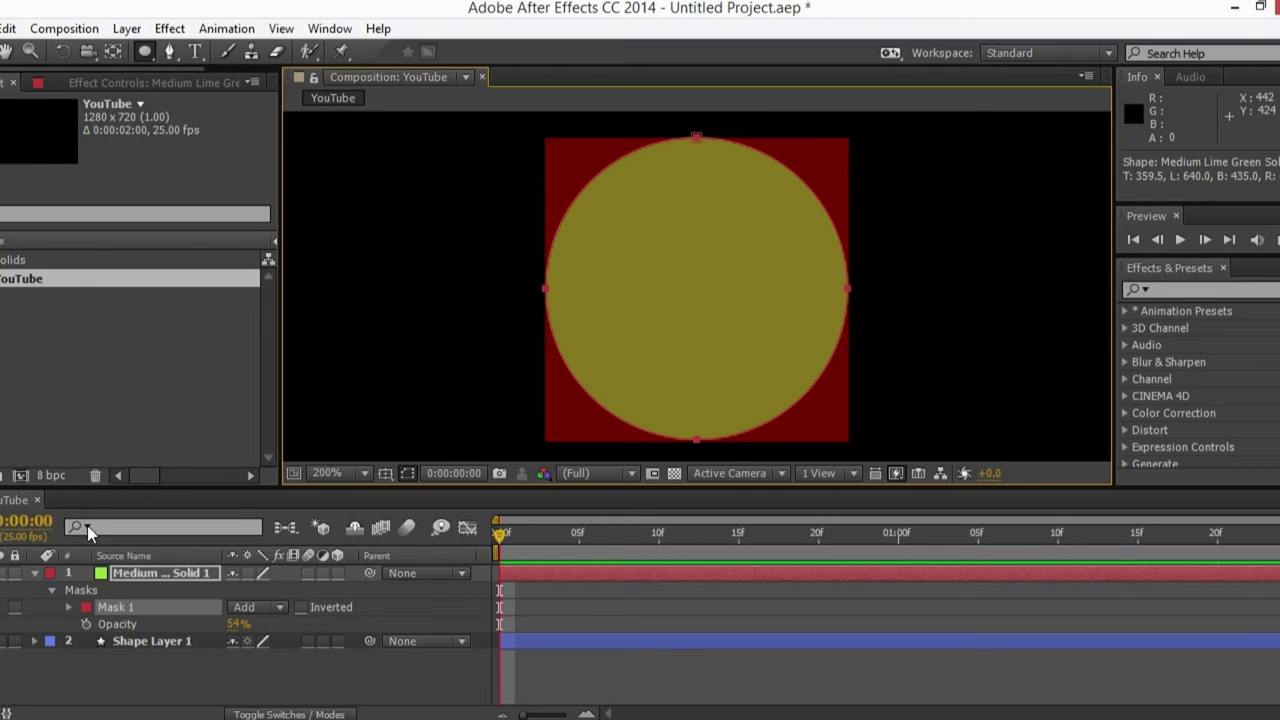
Step: Switch to the Selection tool and reveal the Mask Path property of the green solid's mask
click(125, 590)
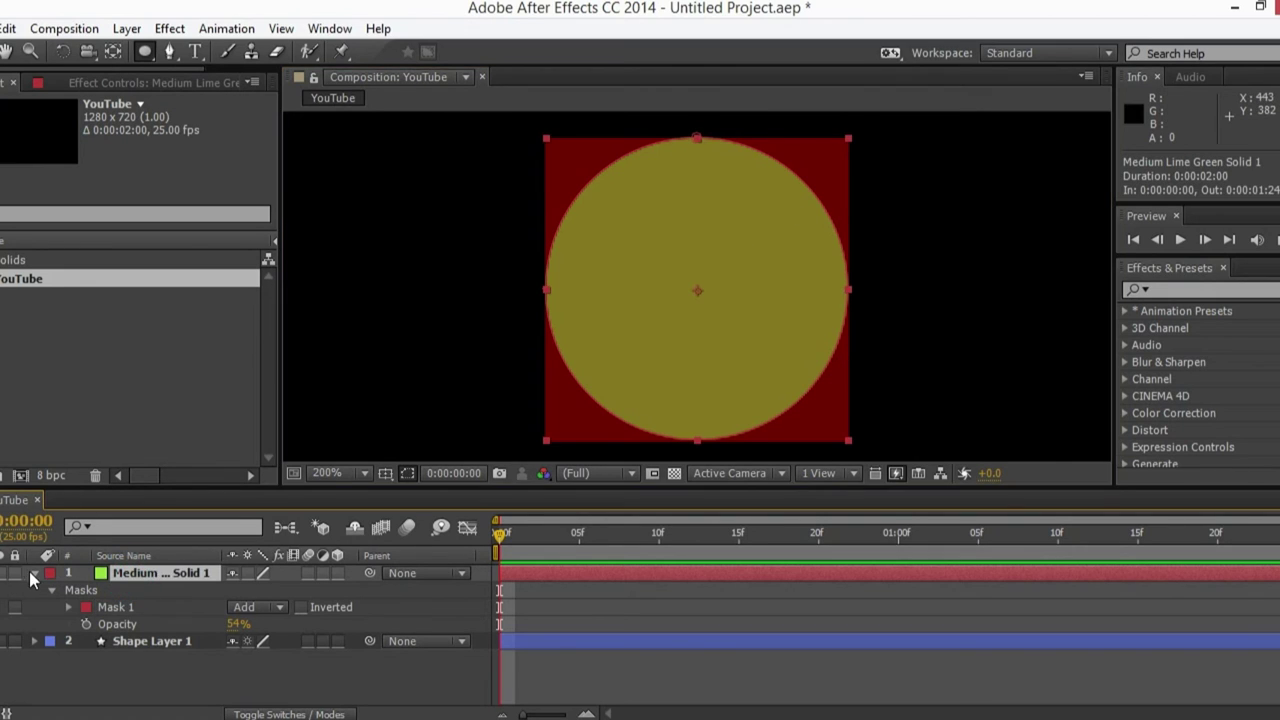
click(35, 573)
click(168, 590)
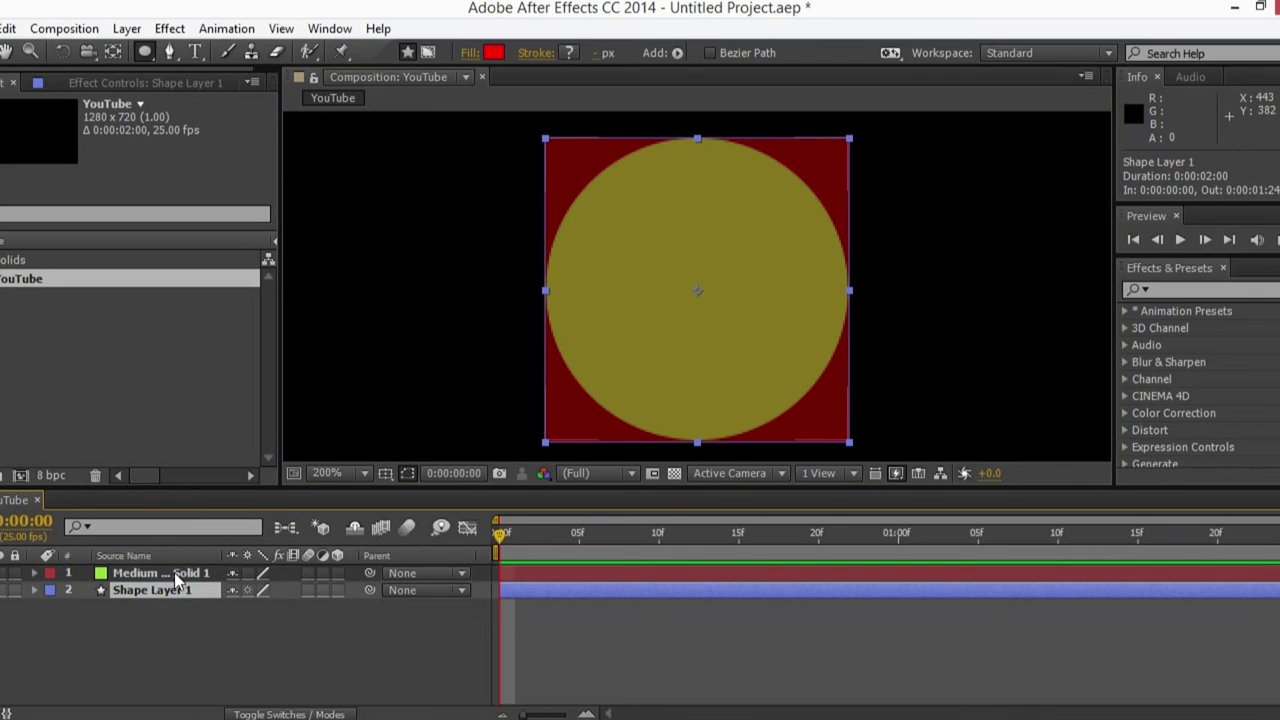
click(178, 573)
key(v)
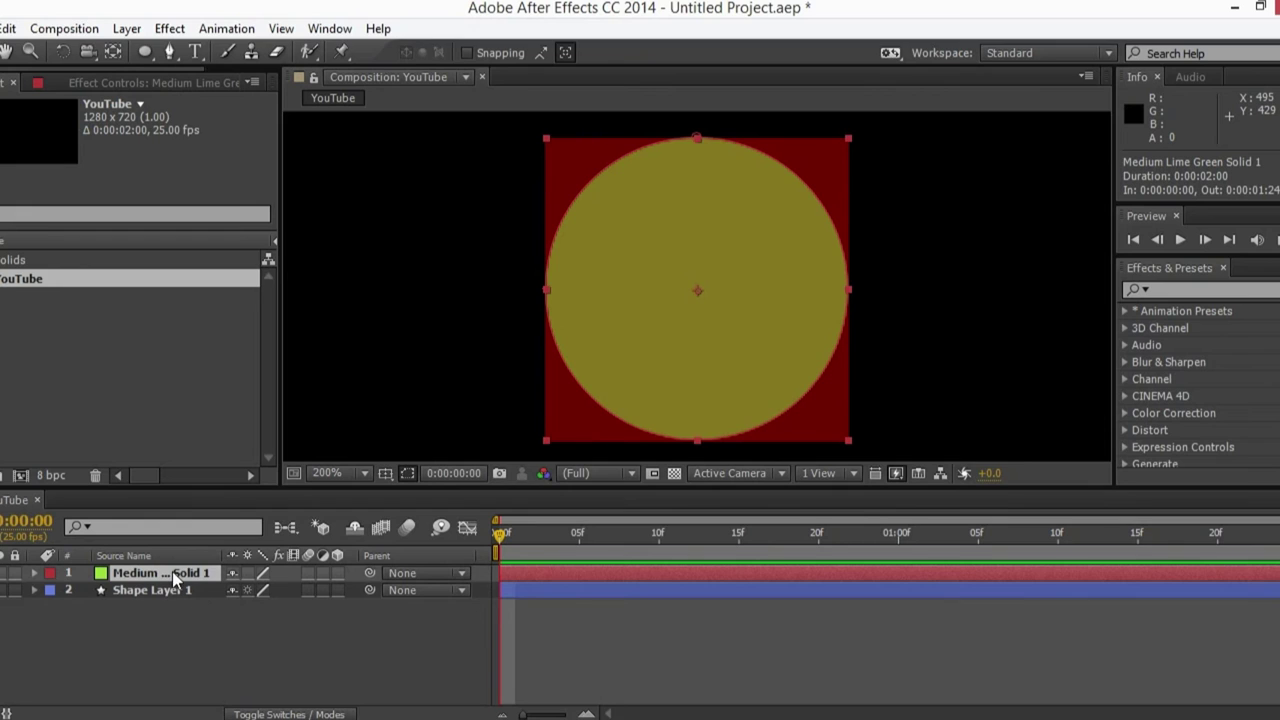
key(m)
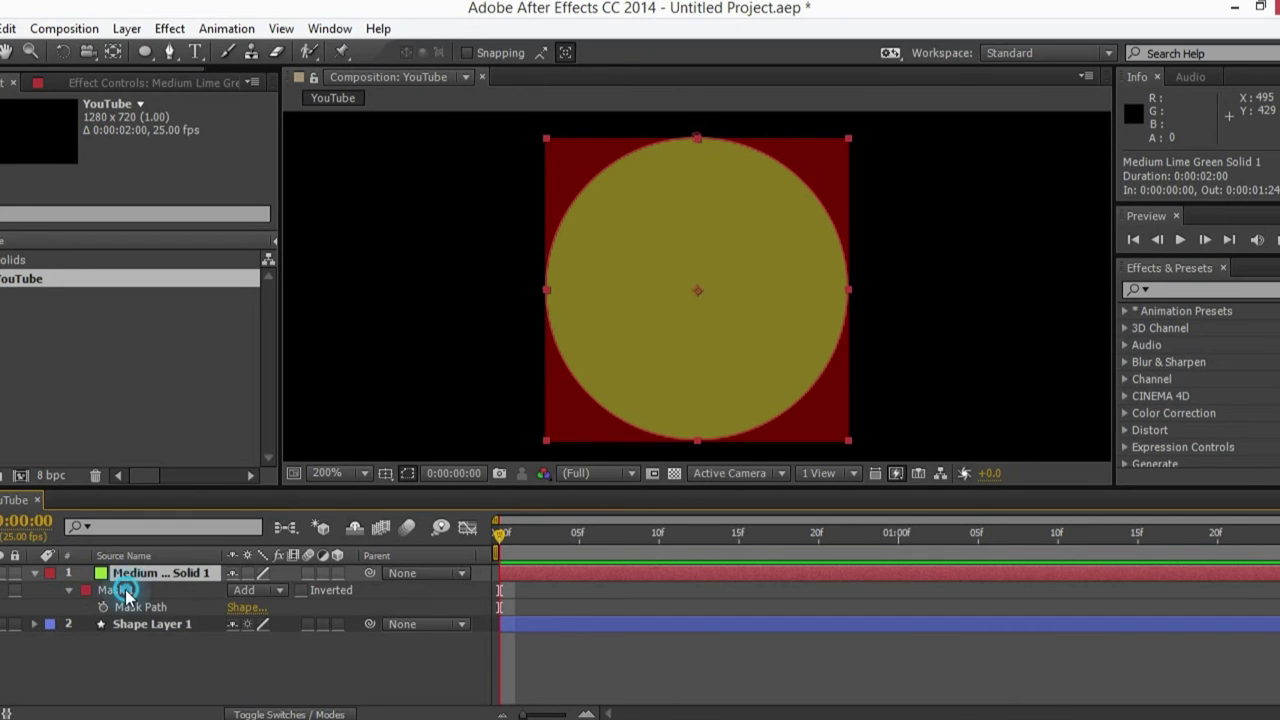
click(126, 591)
Step: Set the first Mask Path keyframe on the green solid at 0:00:00:10
click(145, 624)
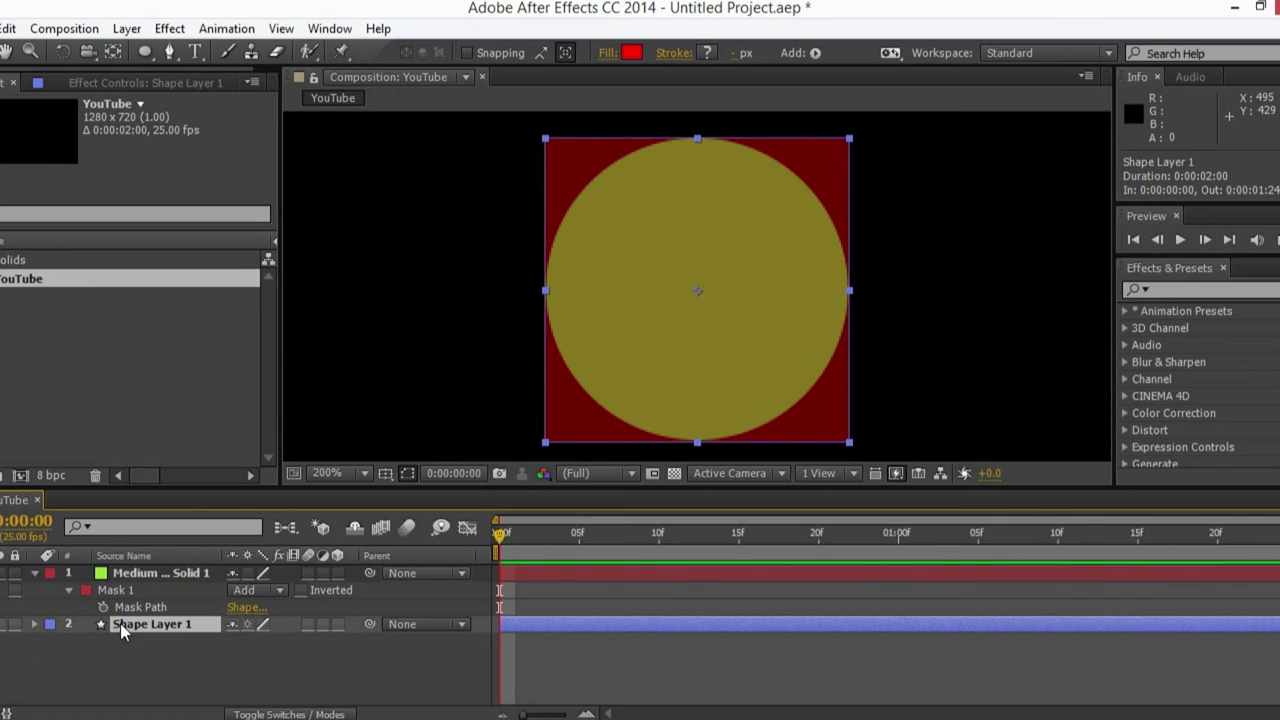
click(145, 572)
click(151, 623)
click(160, 573)
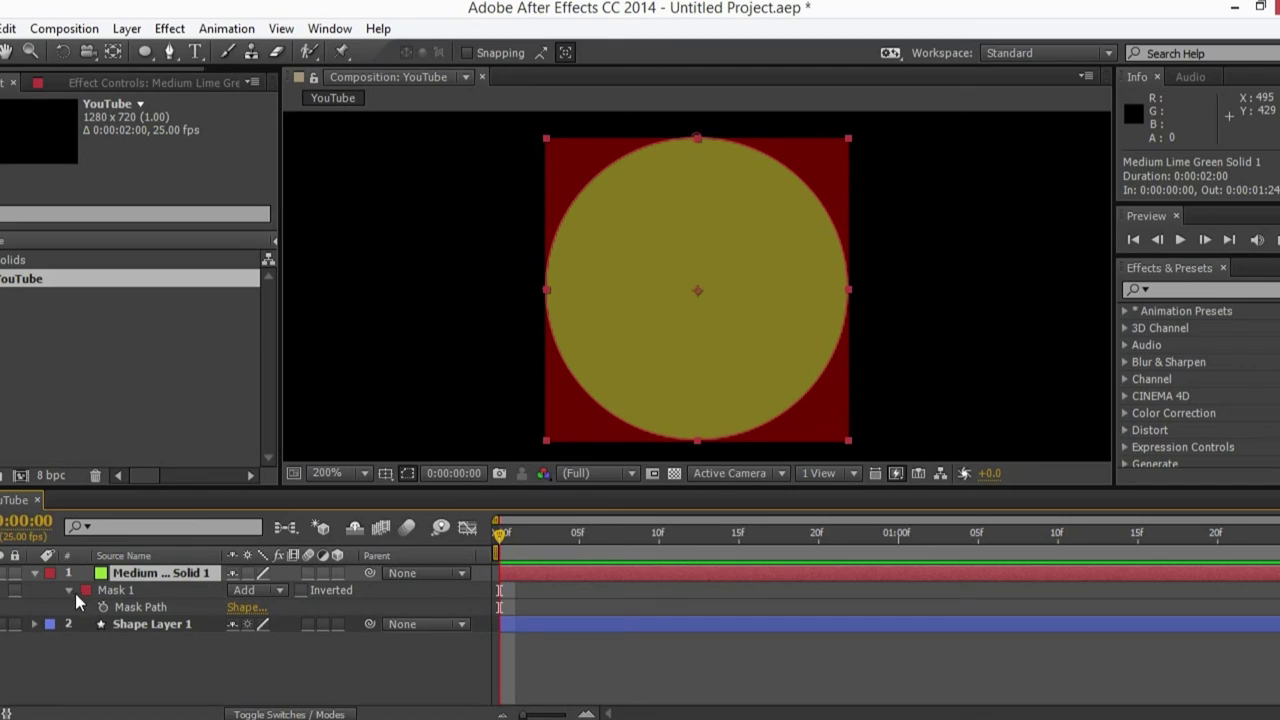
key(shift+Page_Down)
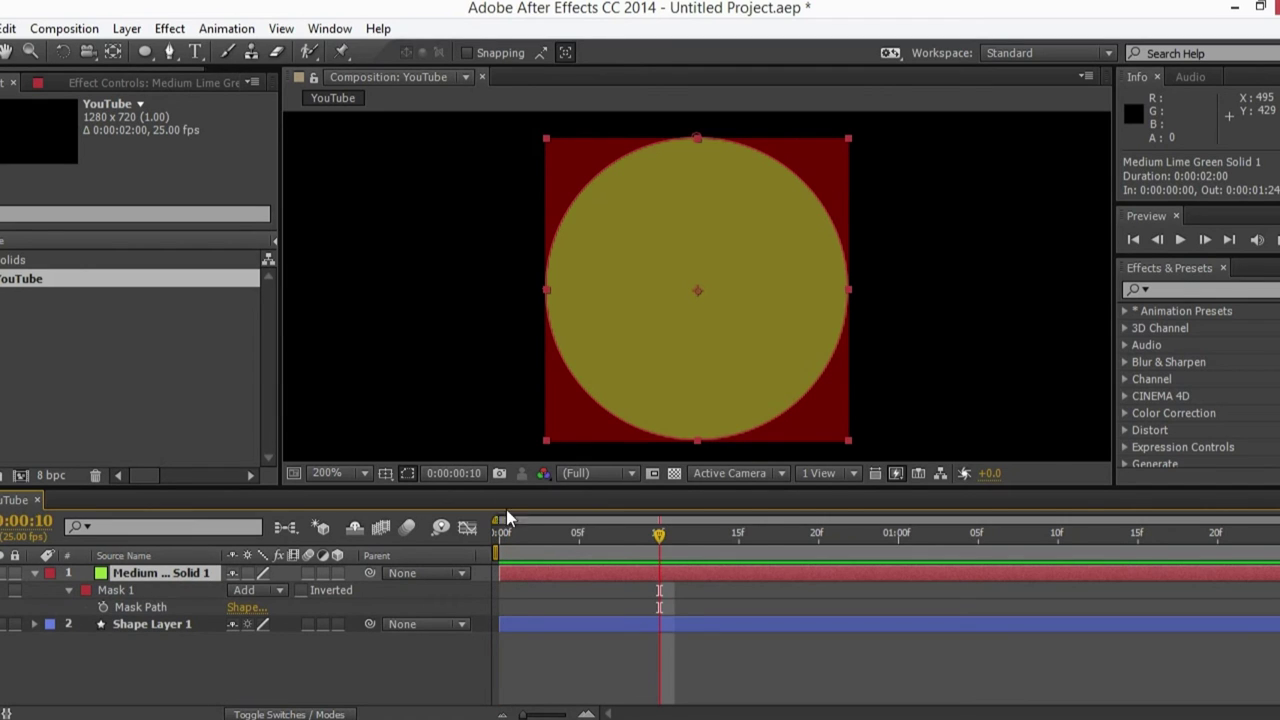
click(104, 607)
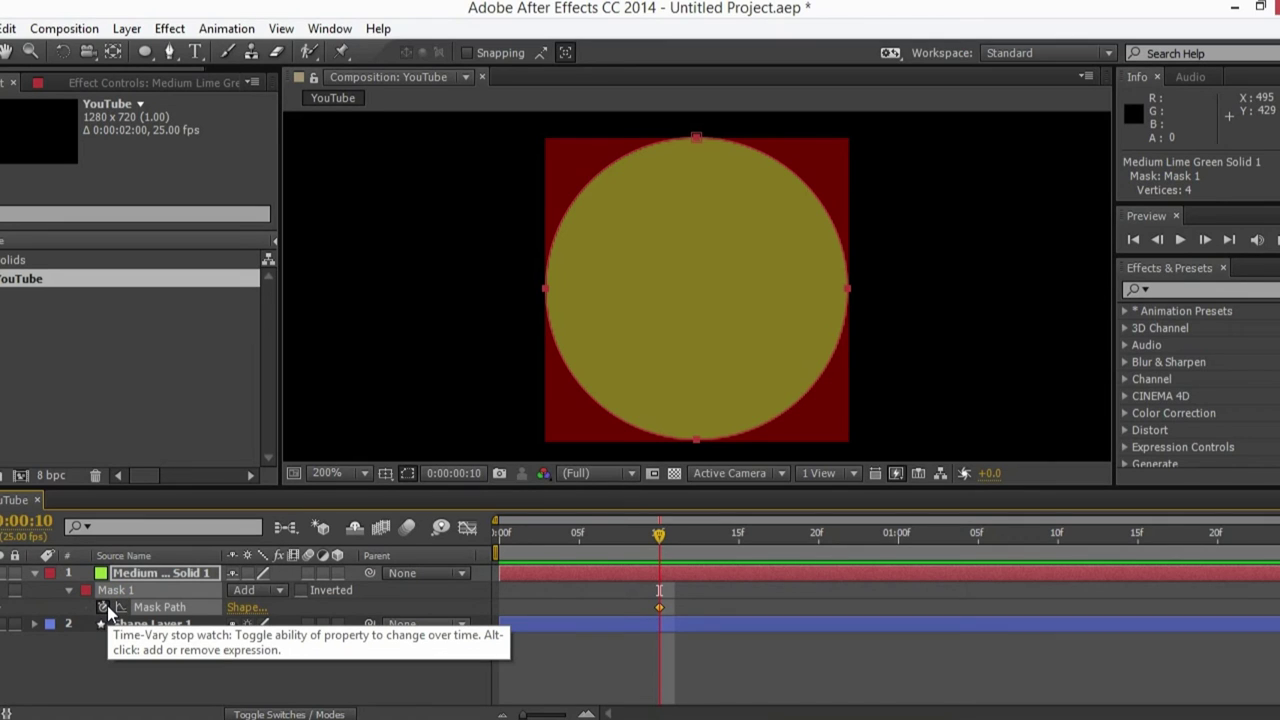
Step: Keyframe the Mask Path at 0:00:00:13 and move the circle's top vertex to the red square's upper-right corner for 0:00:00:14
key(Page_Down)
key(Page_Down)
key(Page_Down)
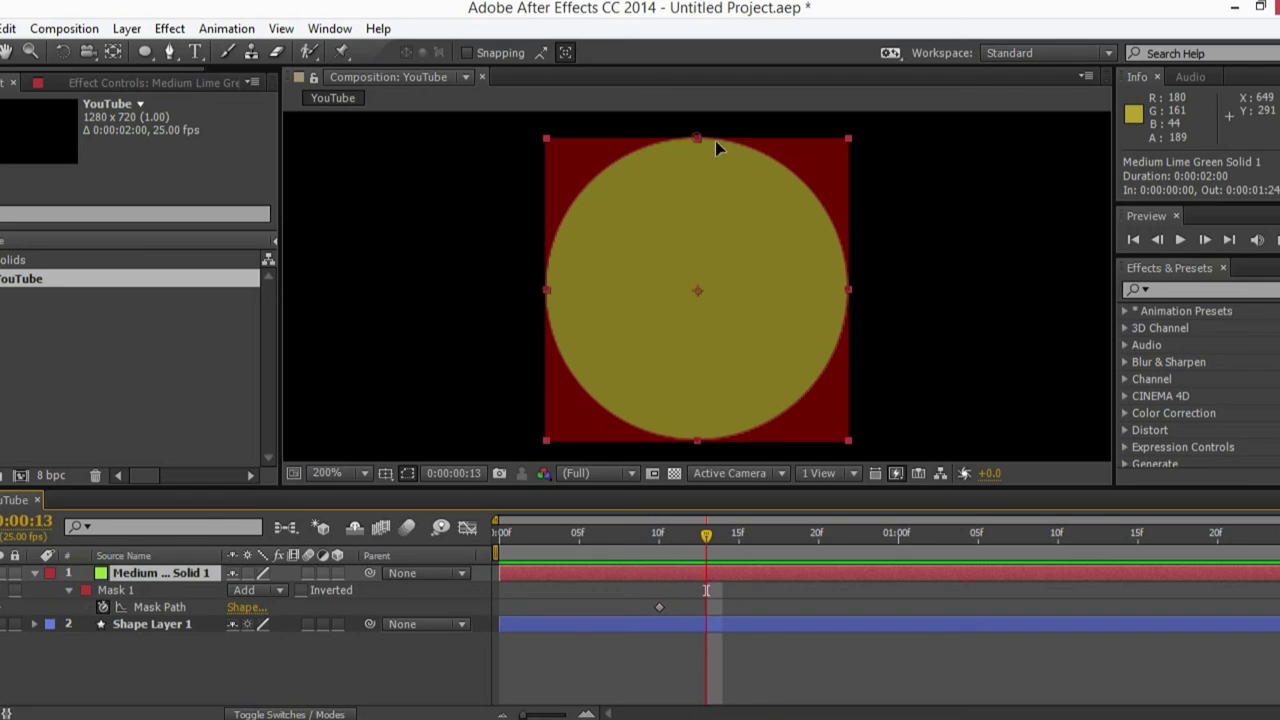
mouse_move(697, 137)
mouse_down()
mouse_move(706, 145)
mouse_move(697, 138)
mouse_up()
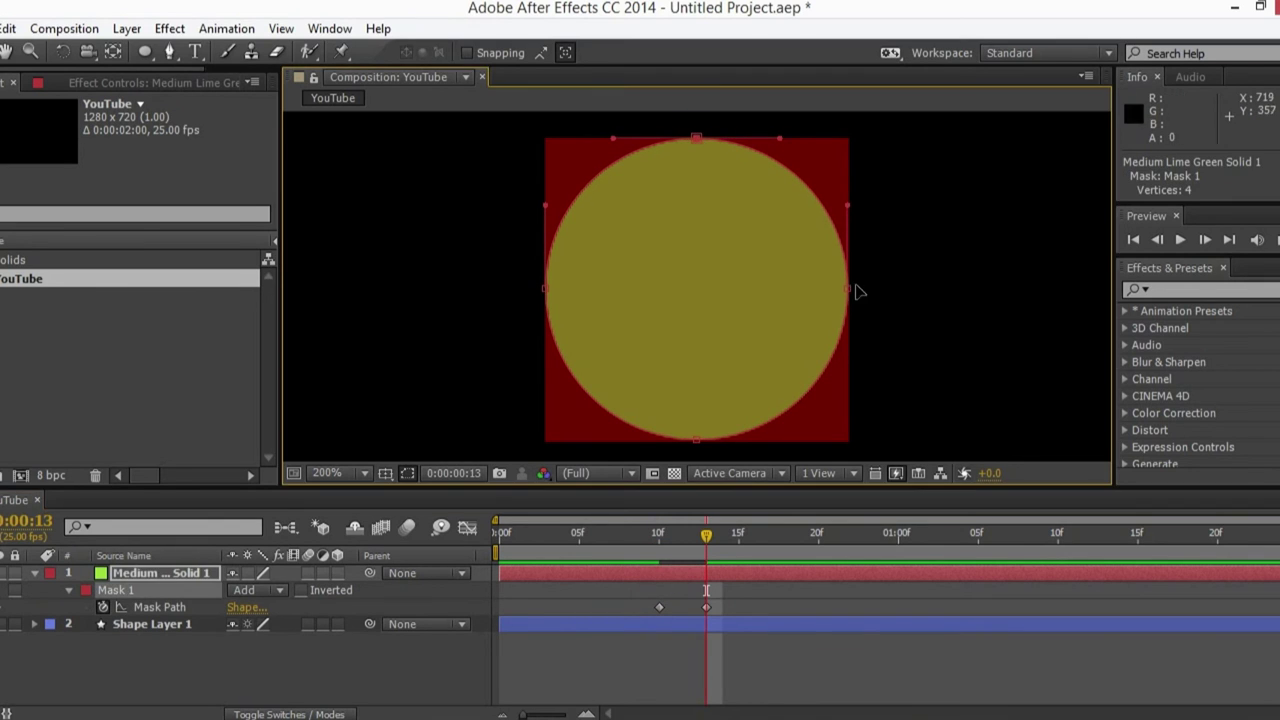
click(696, 140)
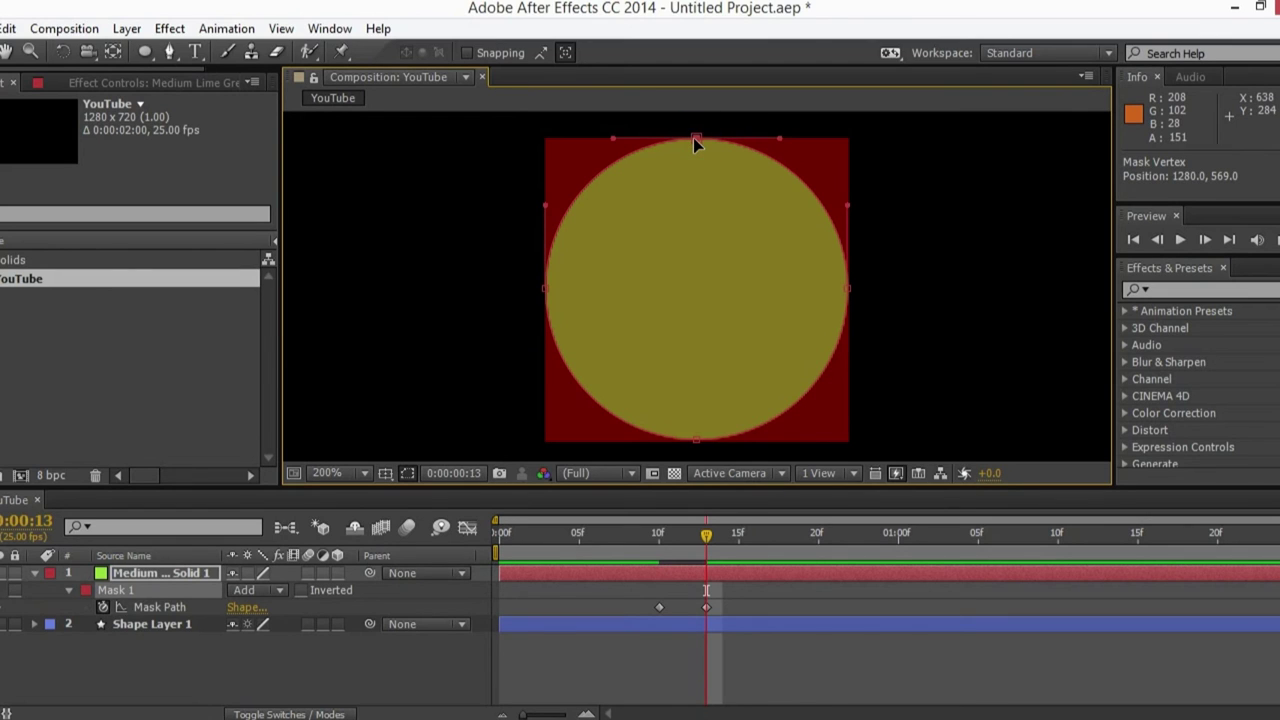
drag(695, 140, 850, 145)
key(Page_Down)
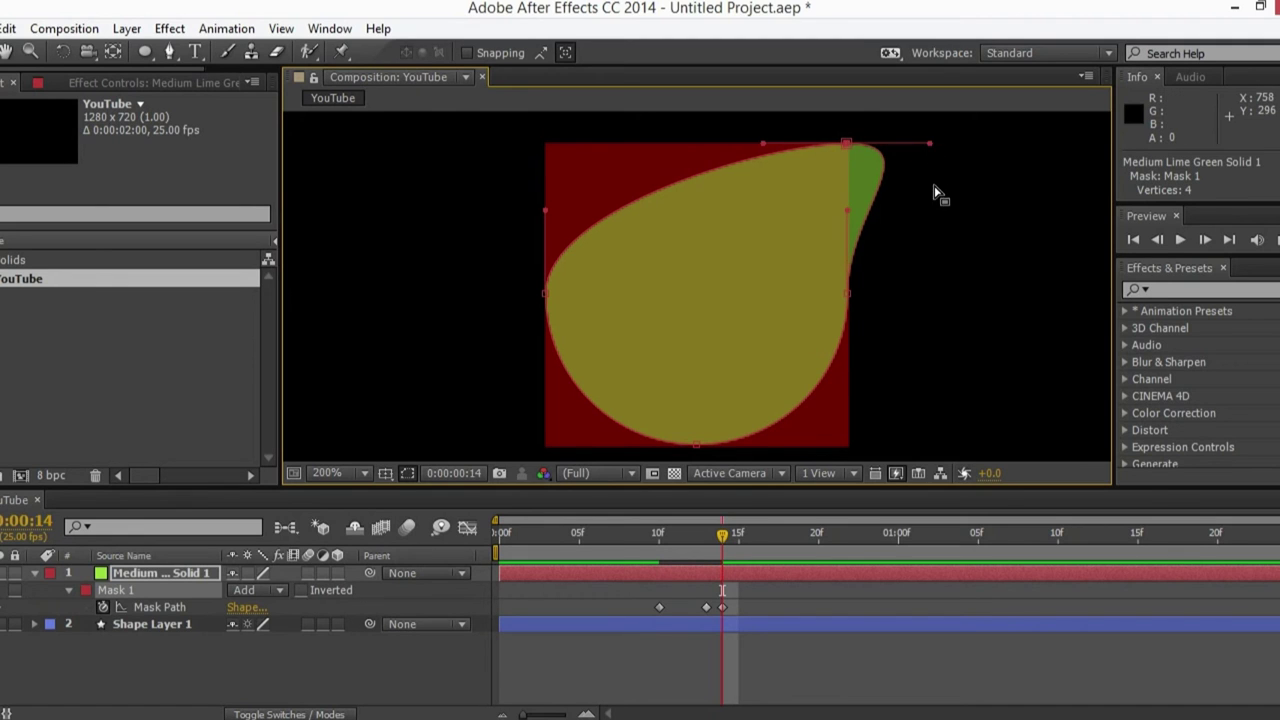
Step: At 0:00:00:14, fold the corner vertex's outer handle down along the square's right edge, and add a Mask Path keyframe at 0:00:00:15
double_click(934, 186)
click(709, 571)
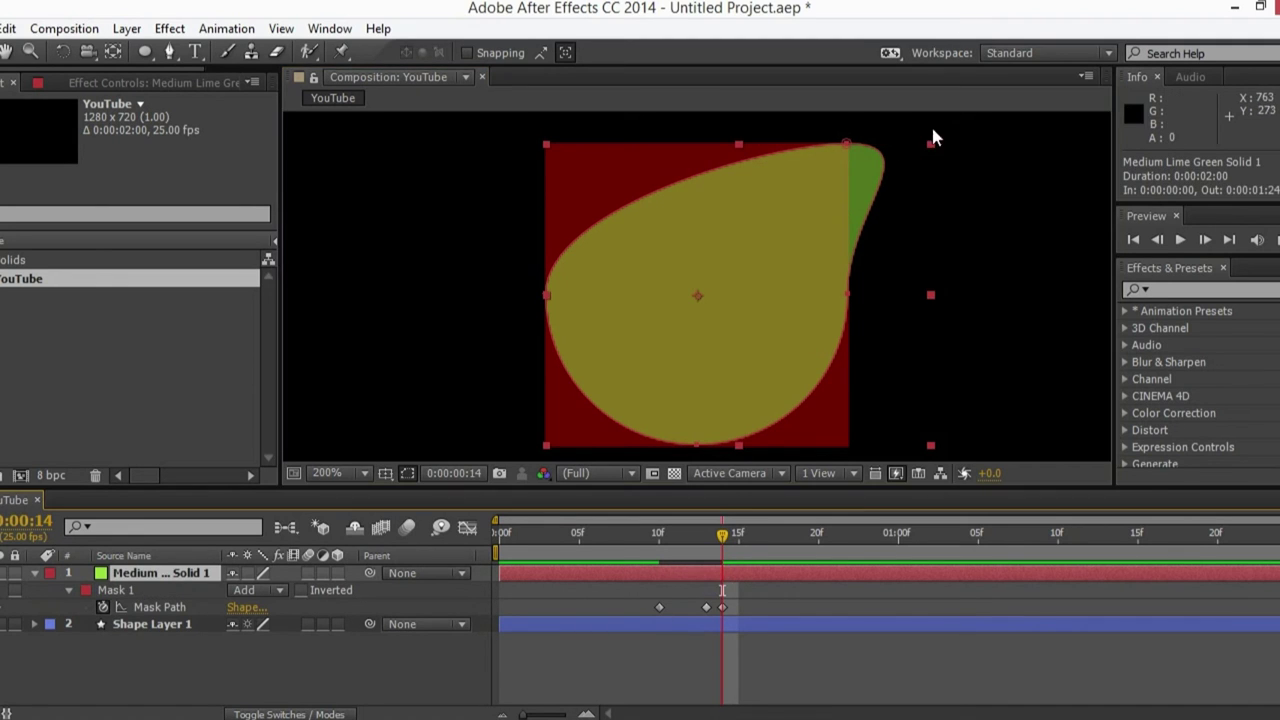
click(846, 145)
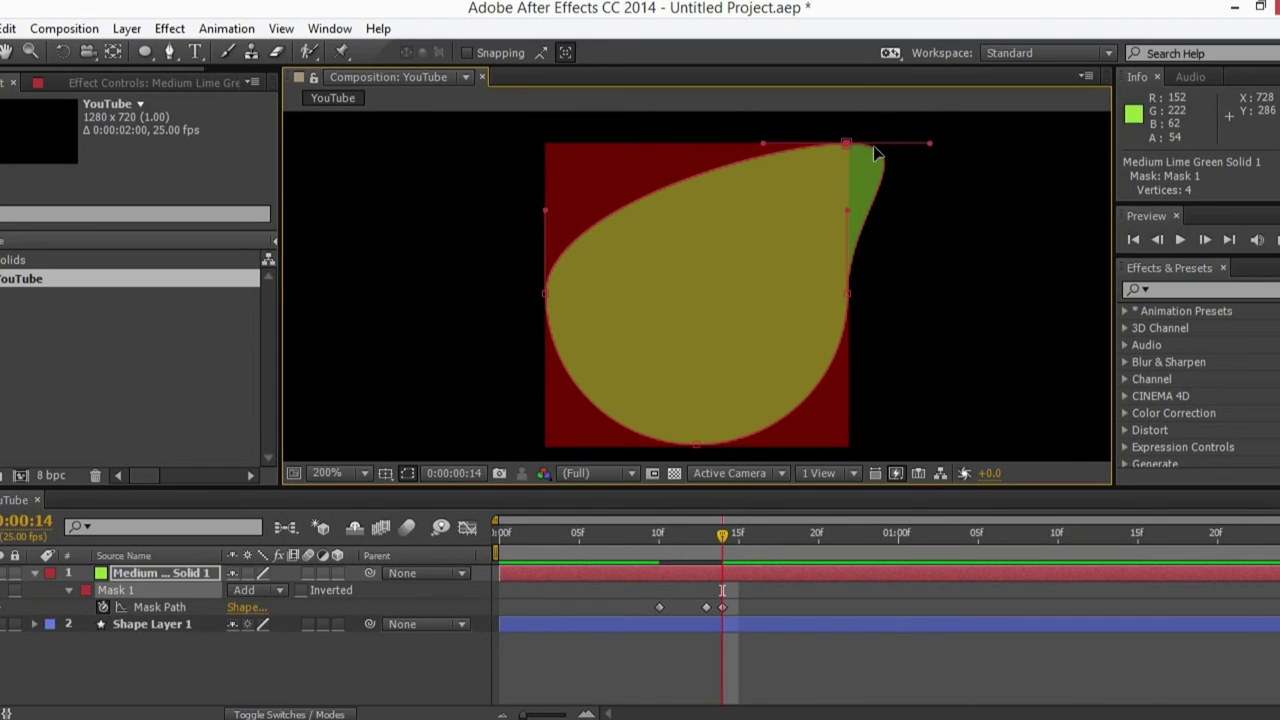
mouse_move(925, 140)
mouse_down()
mouse_move(906, 153)
mouse_move(930, 146)
mouse_up()
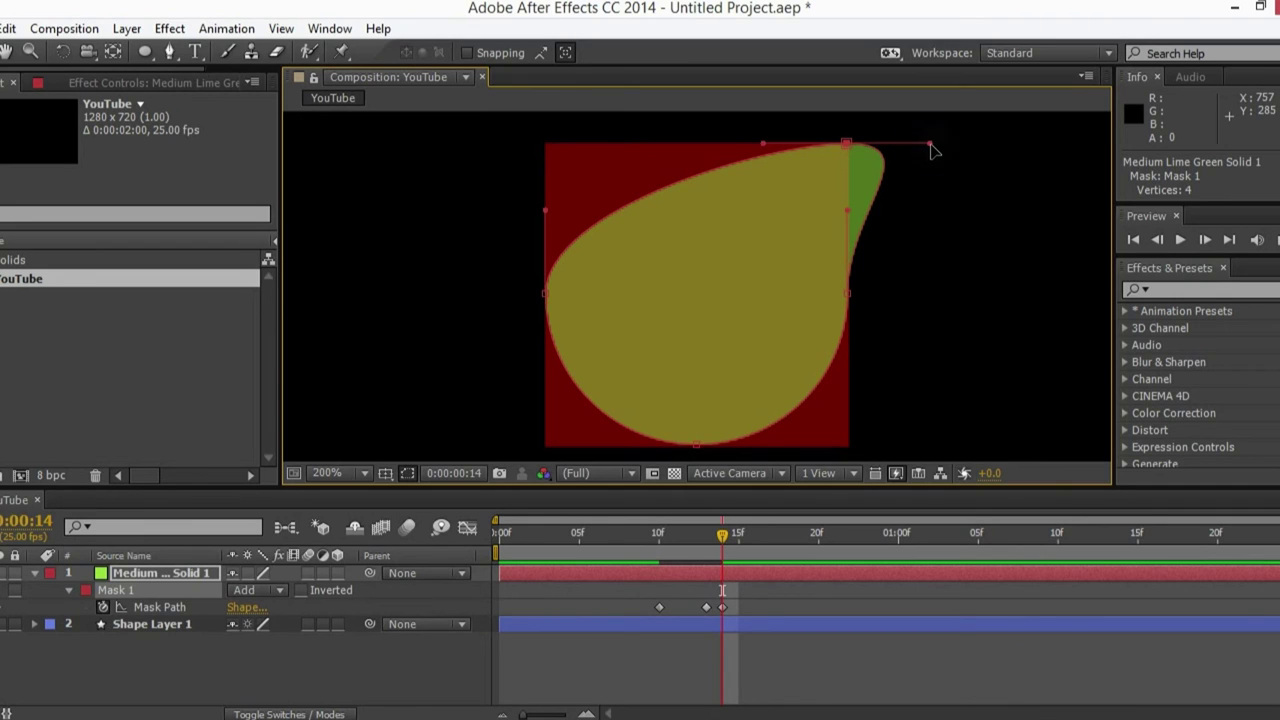
drag(926, 163, 849, 215)
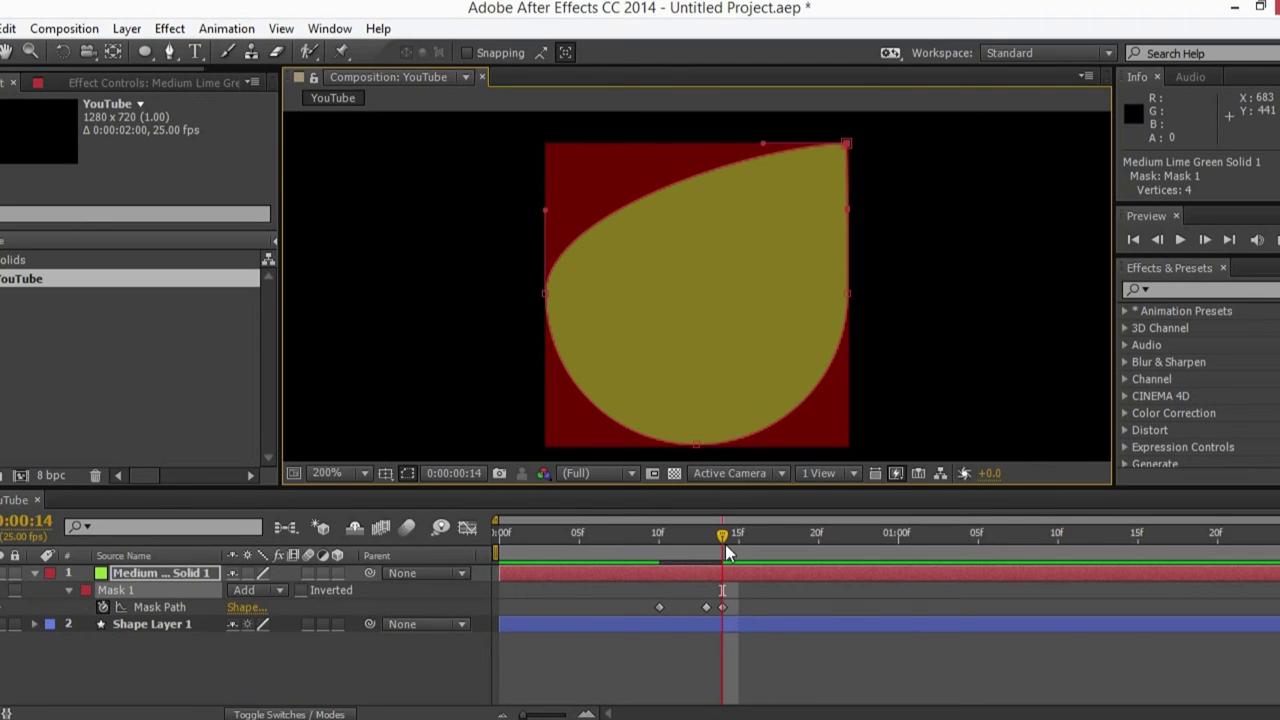
key(Page_Down)
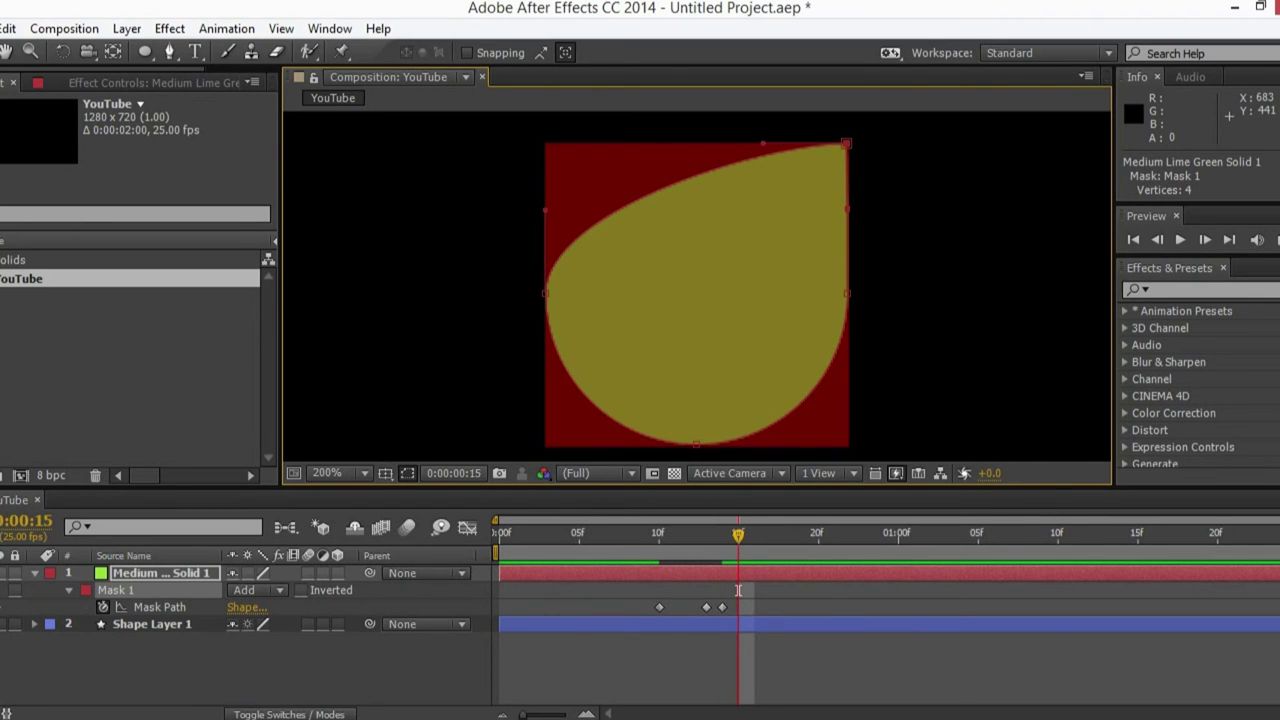
key(alt+m)
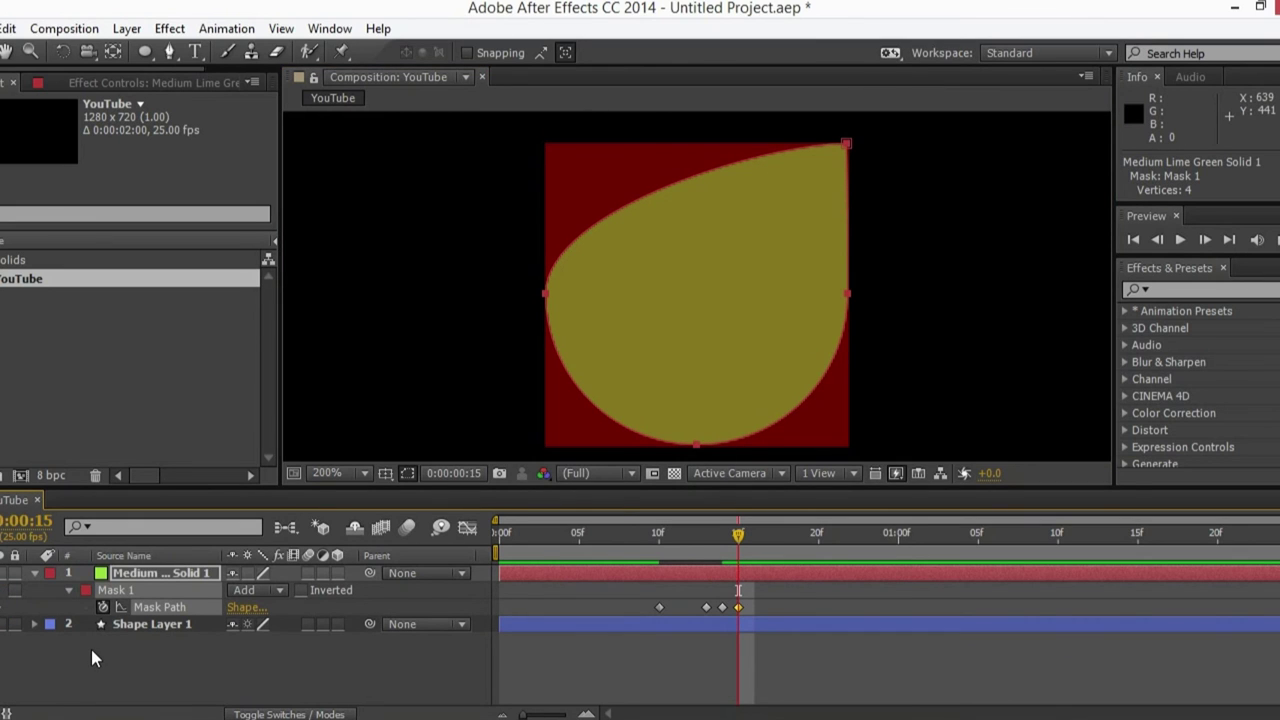
Step: At 0:00:00:18, move the mask's right vertex down to the red square's lower-right corner
key(Page_Down)
key(Page_Down)
key(Page_Down)
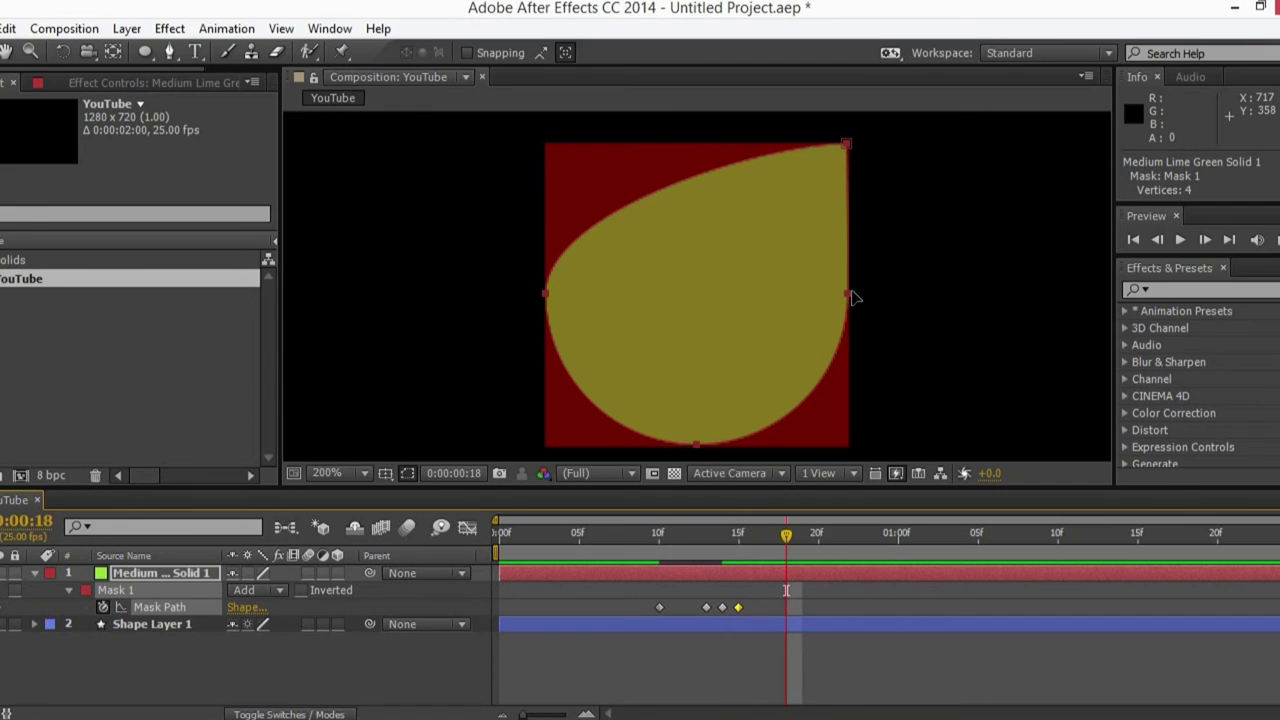
click(848, 295)
drag(848, 295, 850, 448)
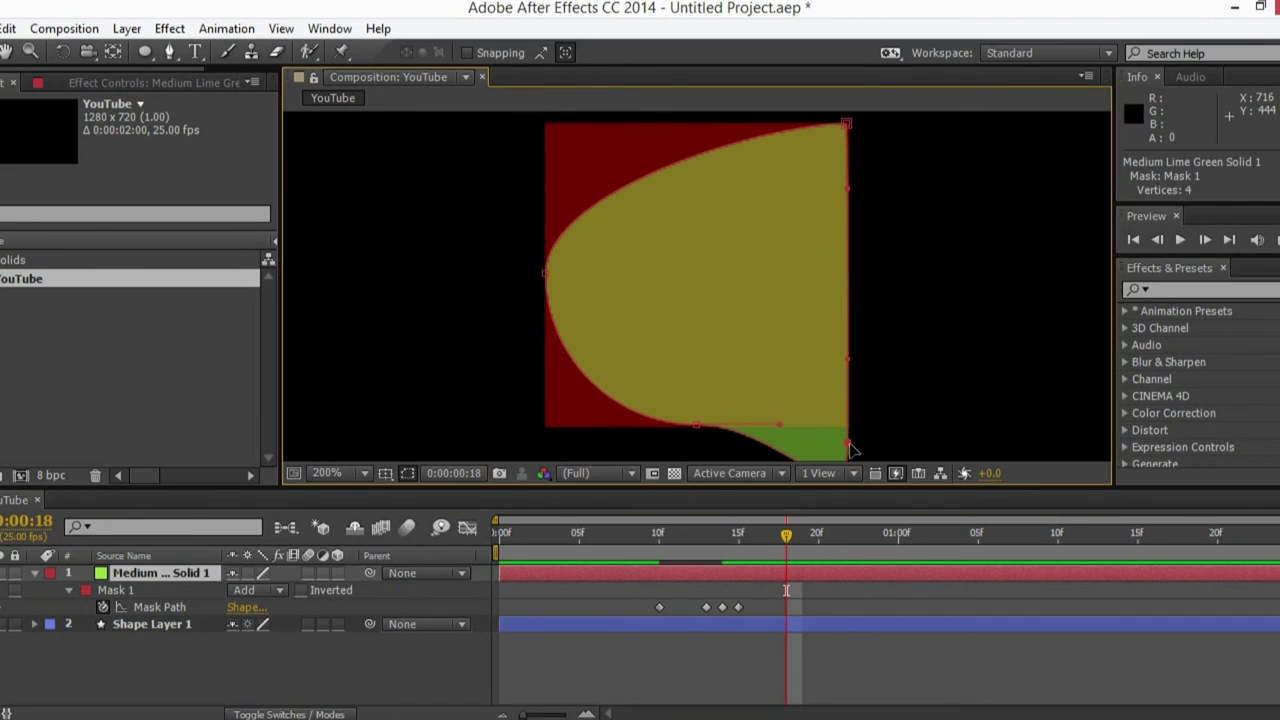
Step: At 0:00:00:19, align the mask's lower-right vertex with the square's corner and adjust its lower handle to shape the bottom edge
key(Page_Down)
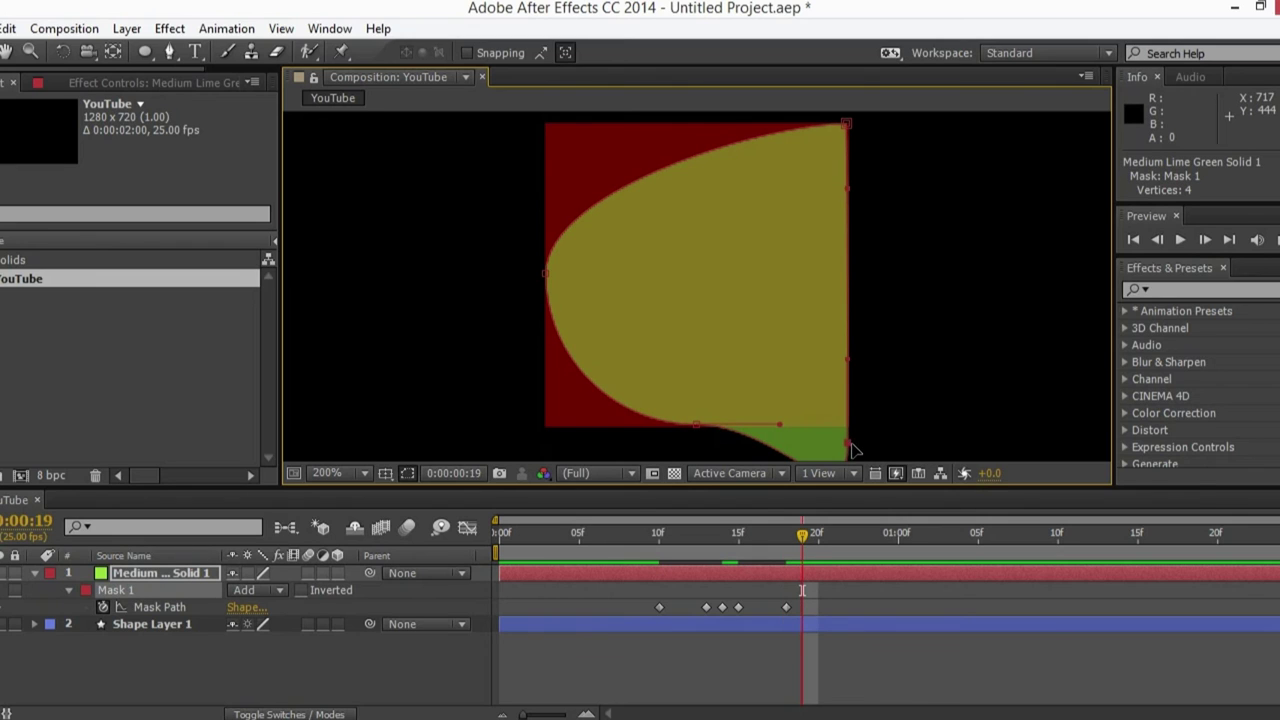
drag(847, 443, 846, 430)
key(v)
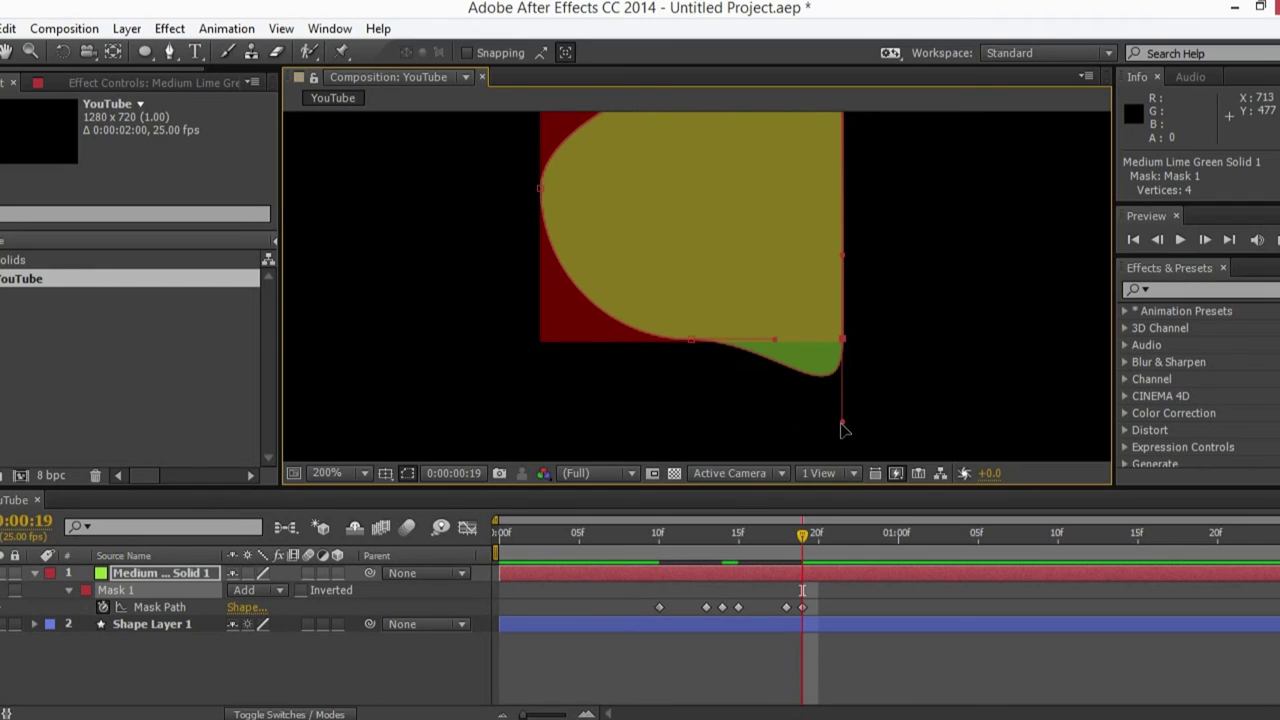
drag(842, 422, 836, 420)
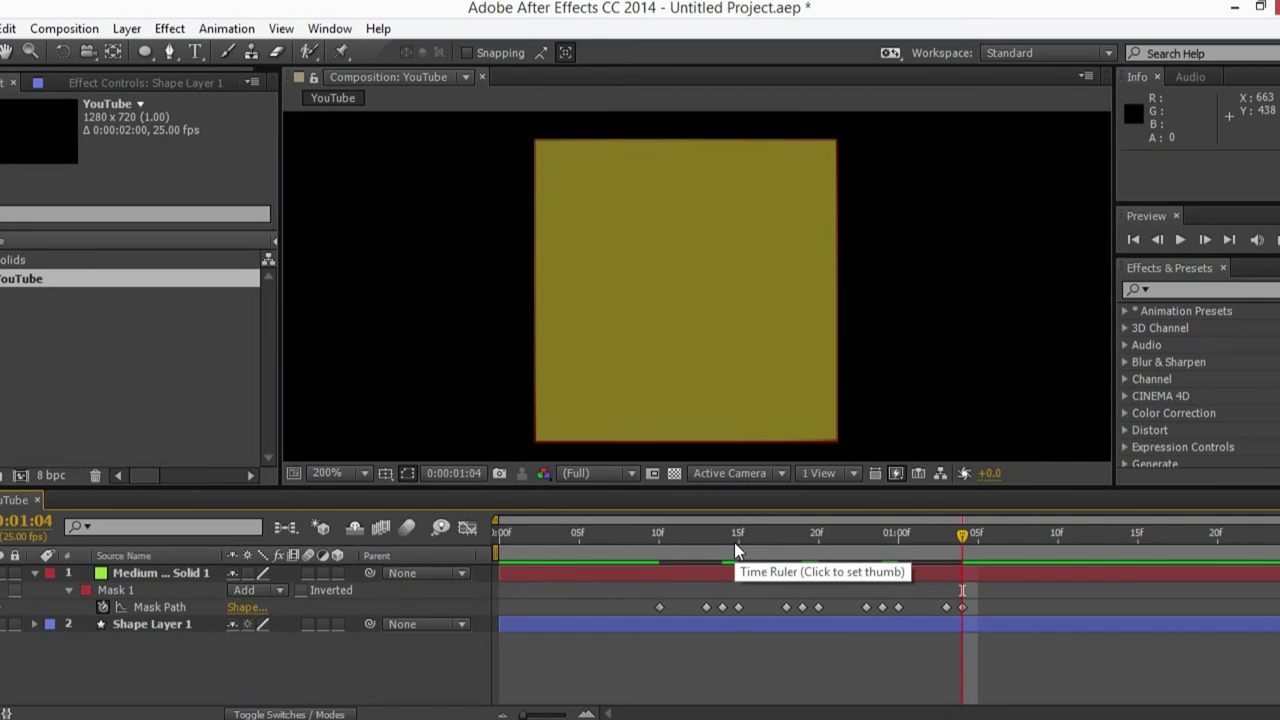
Step: Hide Shape Layer 1 with the red guide square and set the lime green solid's opacity to 100%
click(656, 536)
drag(668, 534, 882, 540)
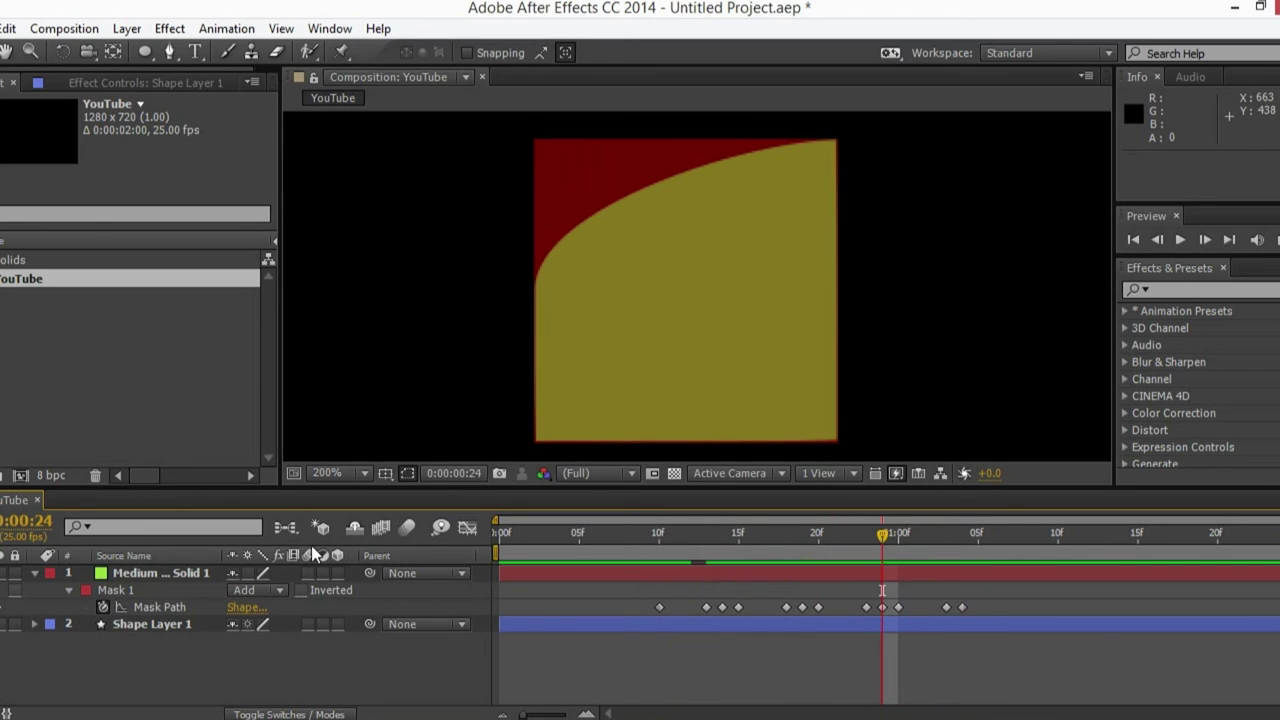
click(17, 623)
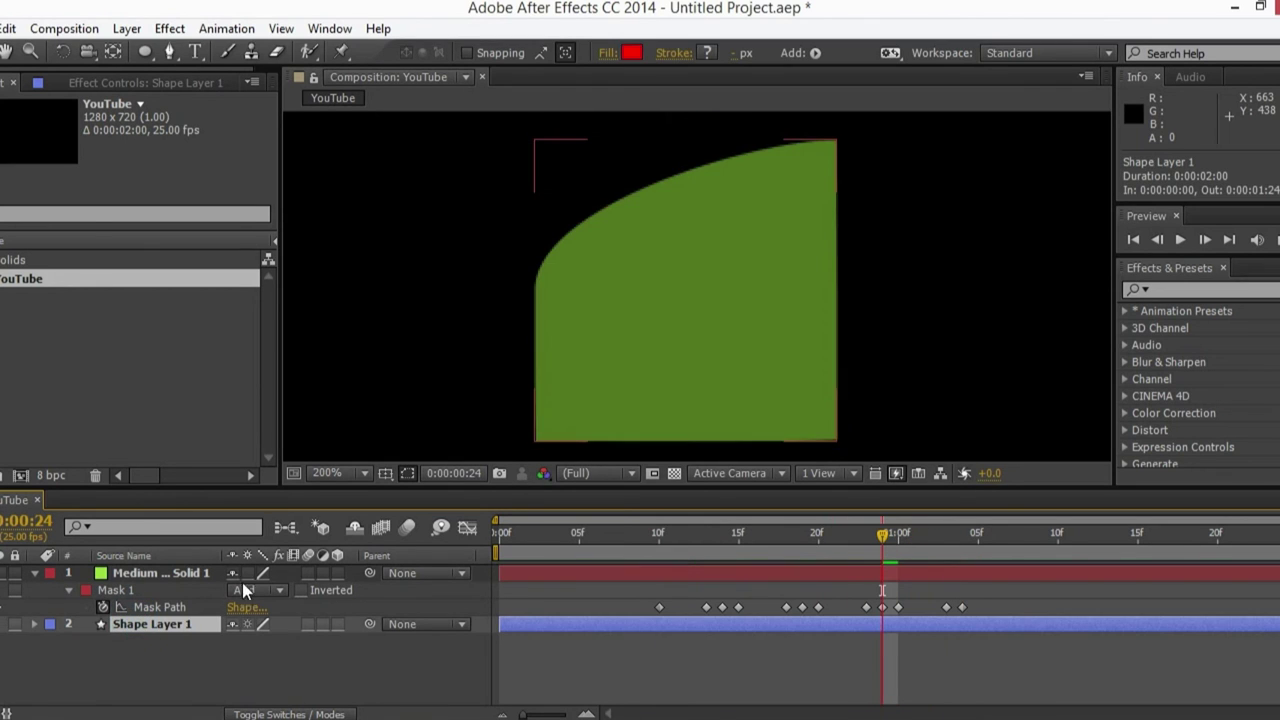
click(191, 573)
key(t)
drag(230, 600, 276, 600)
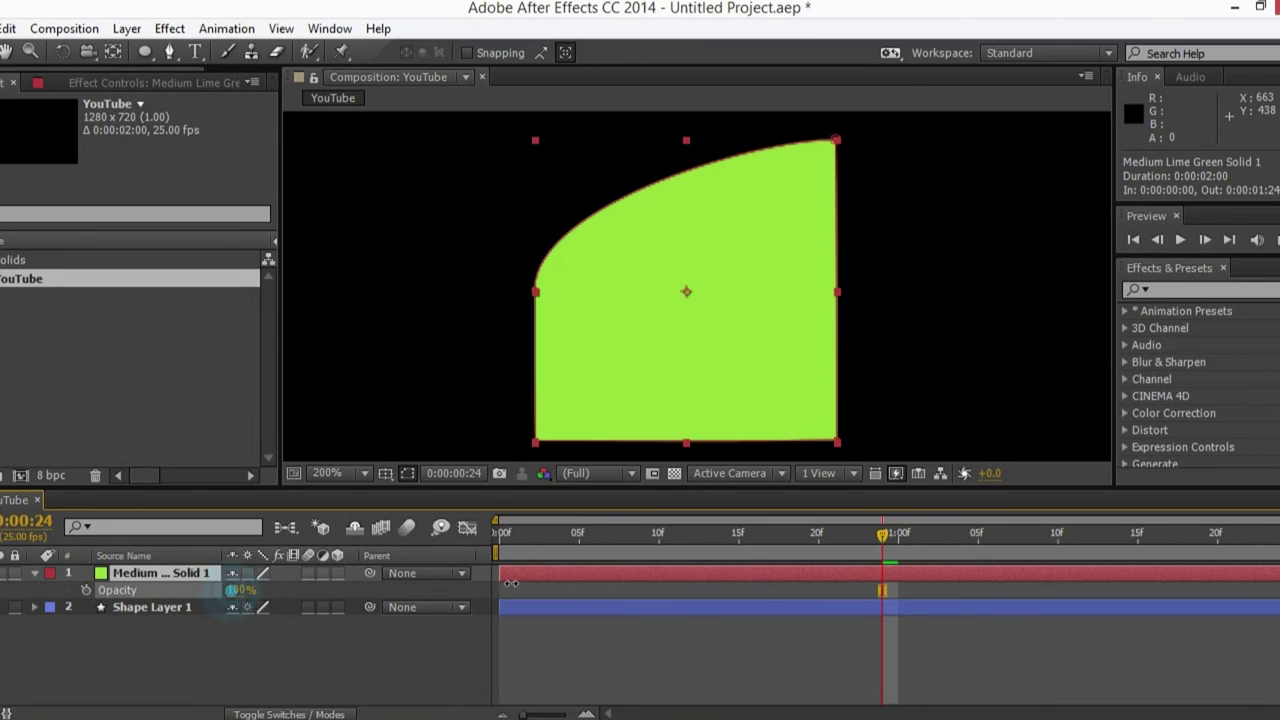
Step: Fit the composition in the viewer and preview the circle-to-square morph from the start
click(327, 473)
click(375, 133)
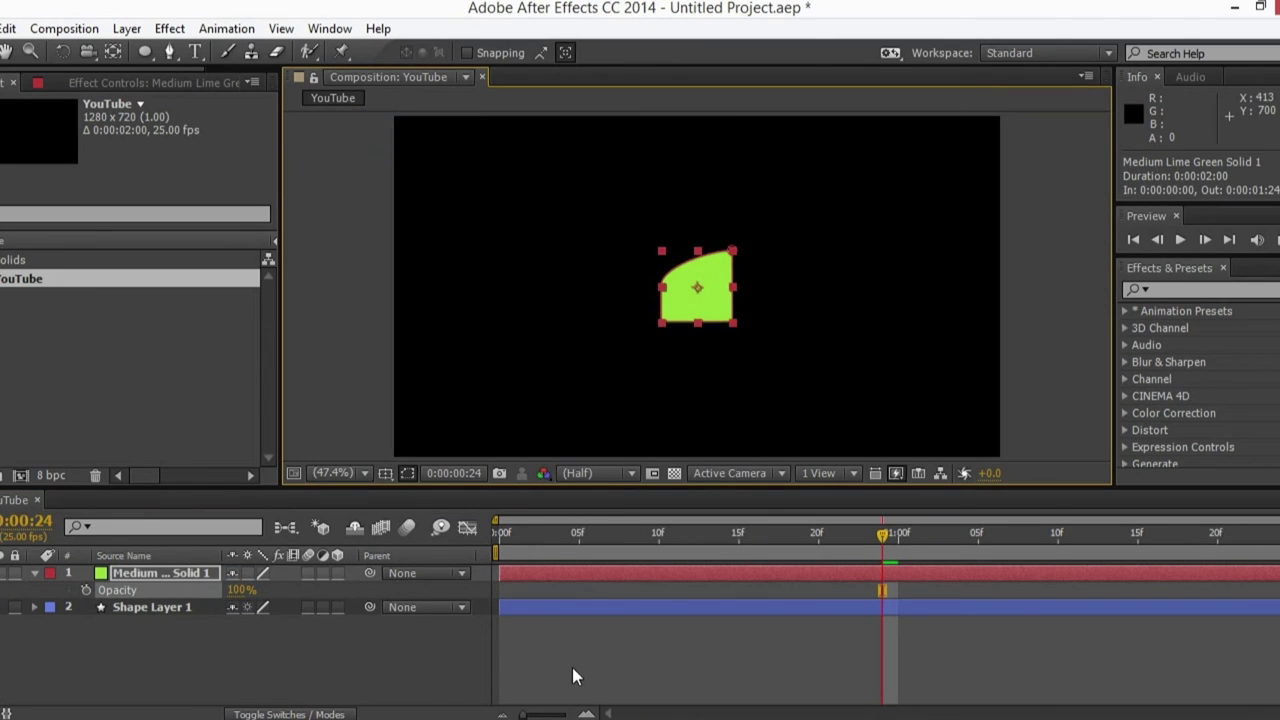
click(572, 667)
drag(562, 533, 469, 550)
key(space)
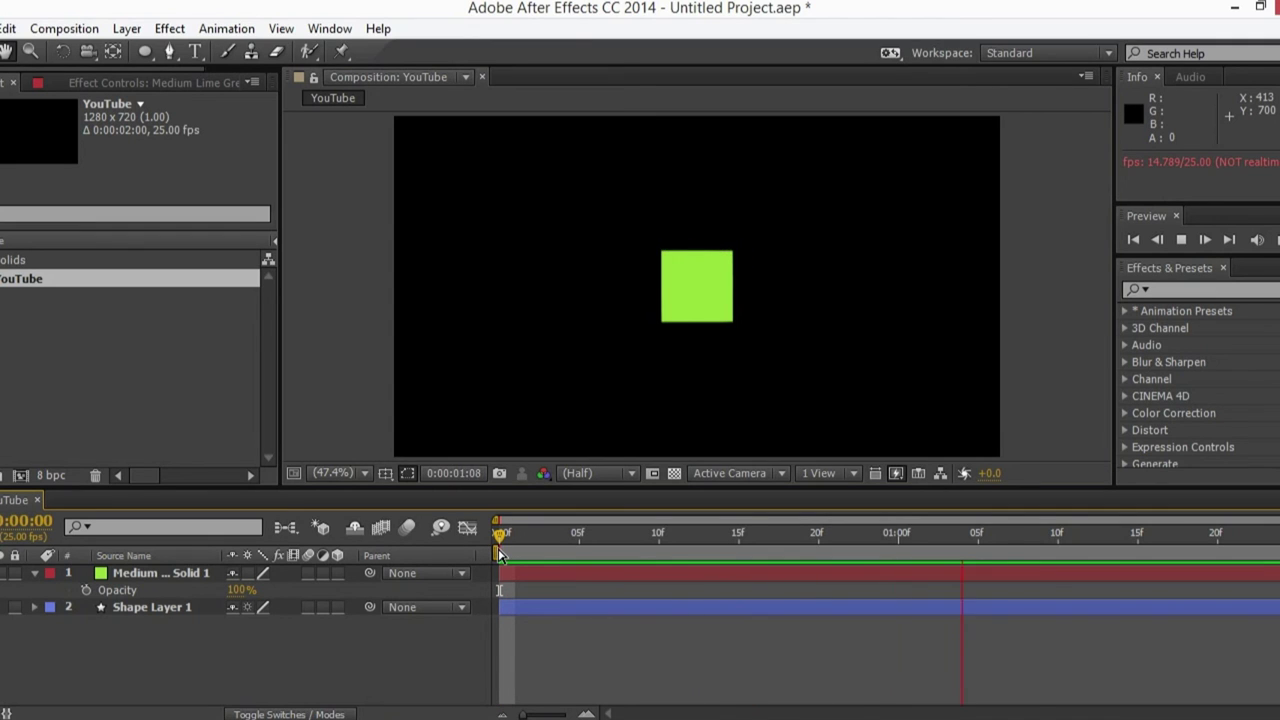
drag(657, 535, 721, 540)
Step: Reveal the green solid's Mask Path, select all its keyframes and apply Easy Ease to them
click(723, 565)
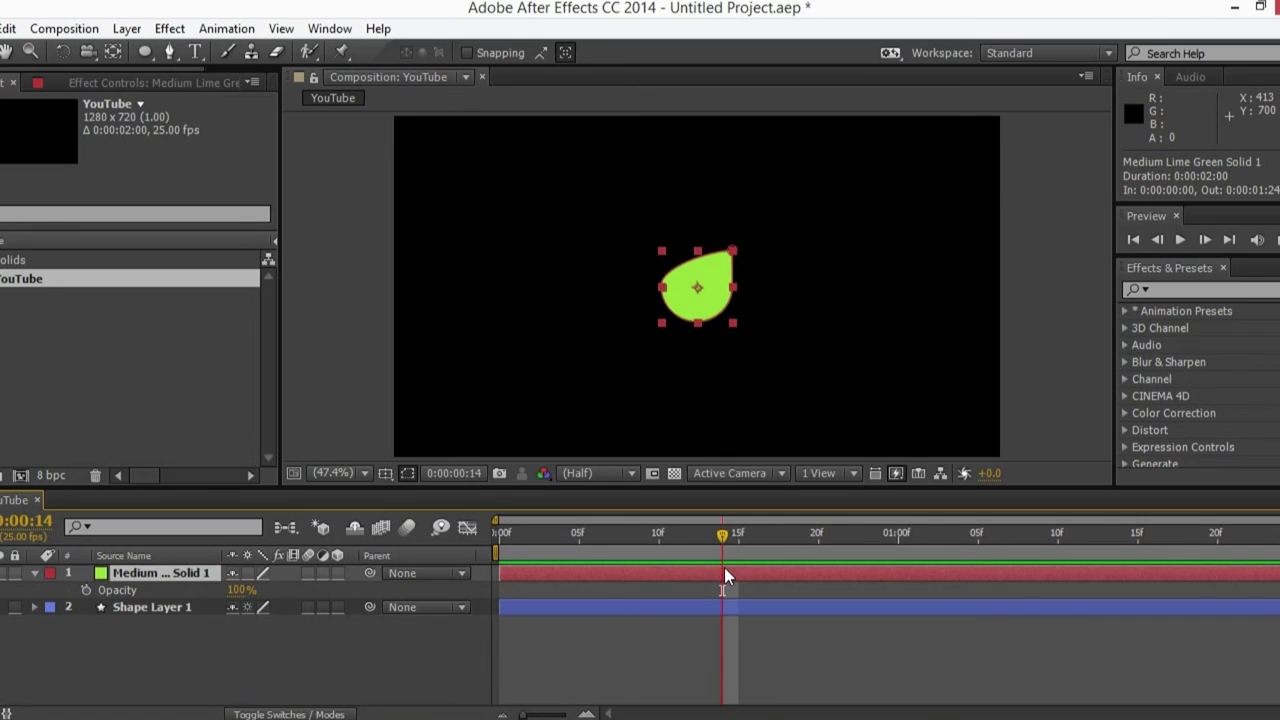
key(m)
drag(986, 591, 629, 609)
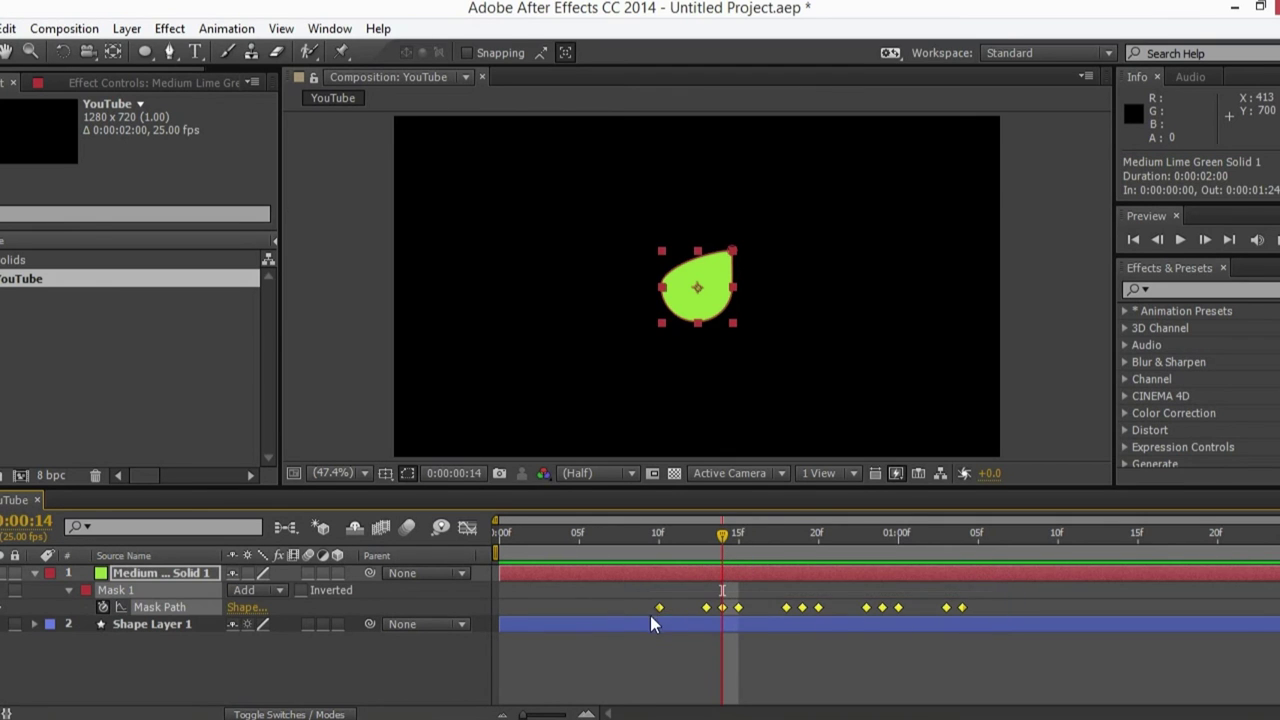
click(655, 608)
right_click(657, 610)
mouse_move(792, 591)
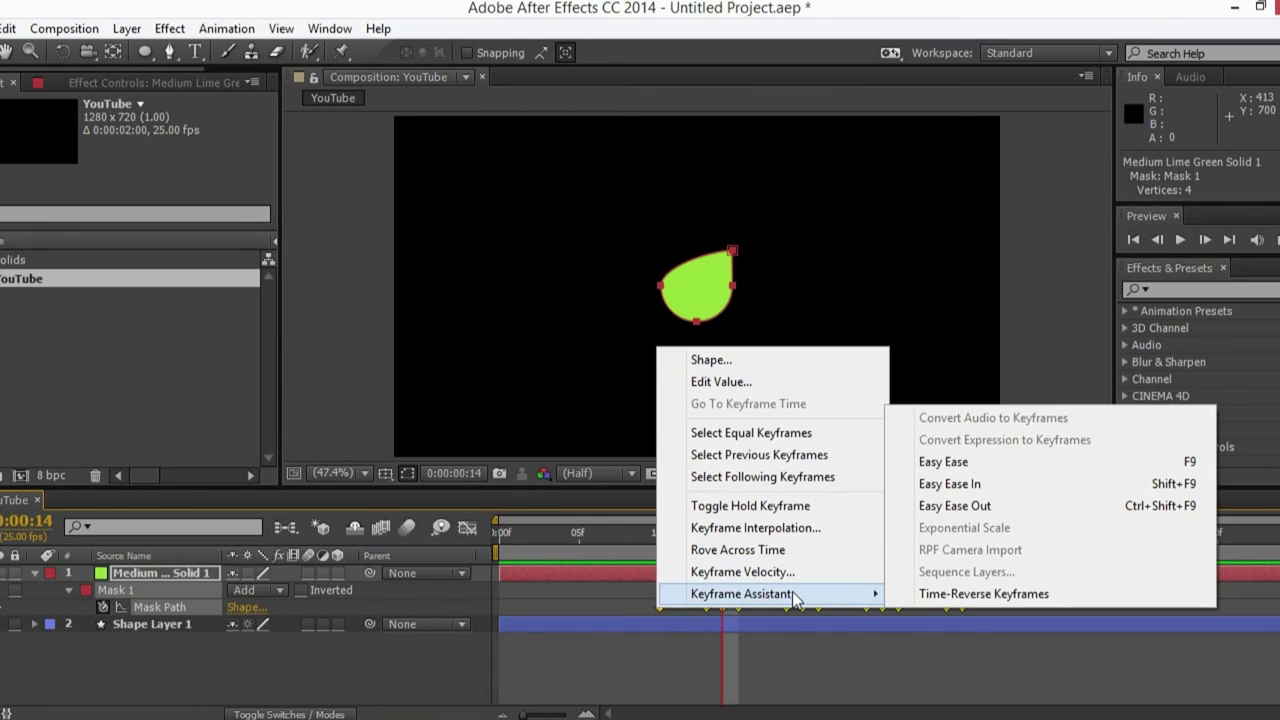
click(931, 461)
click(651, 674)
Step: Scrub from 0:00:00:10 through the last Mask Path keyframe to review the eased morph
click(657, 537)
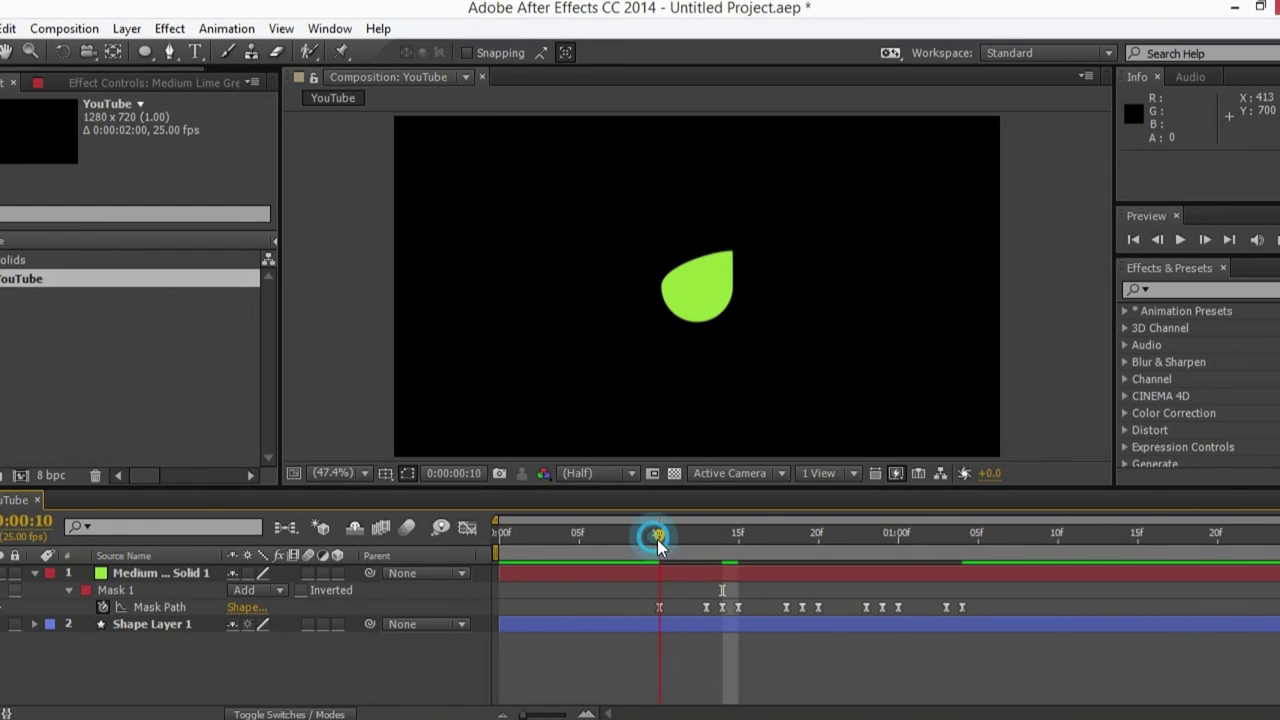
drag(774, 537, 969, 548)
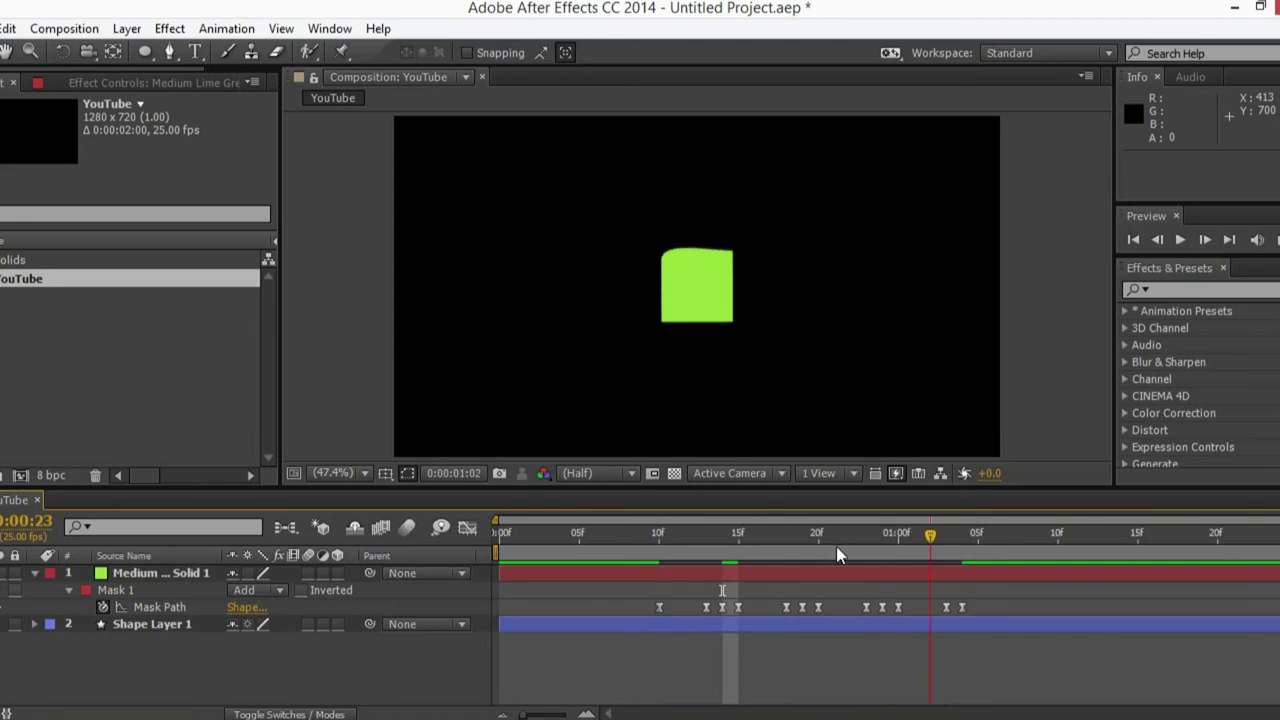
click(398, 662)
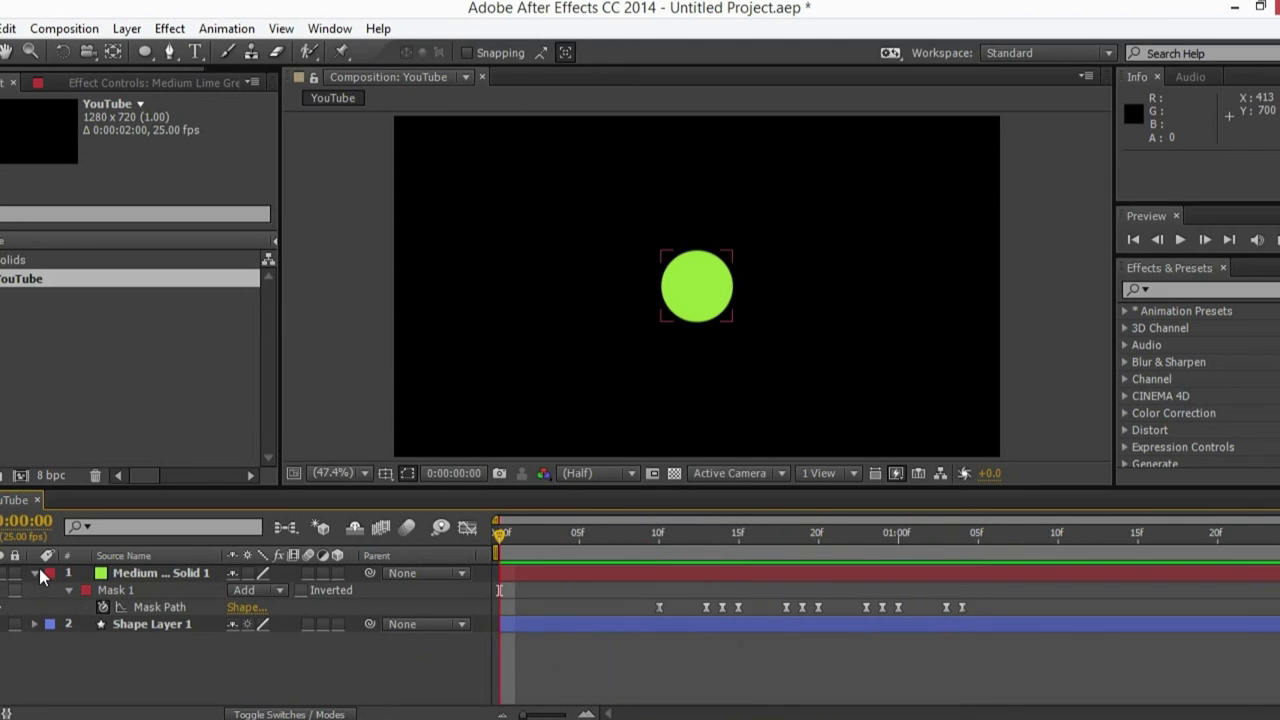
Step: Collapse the green solid's properties and enable motion blur for that layer and for the composition
click(36, 573)
click(308, 573)
click(410, 527)
click(441, 622)
Step: Review the morph with motion blur along the timeline and inspect the circle up close at the first frame
drag(501, 532, 738, 540)
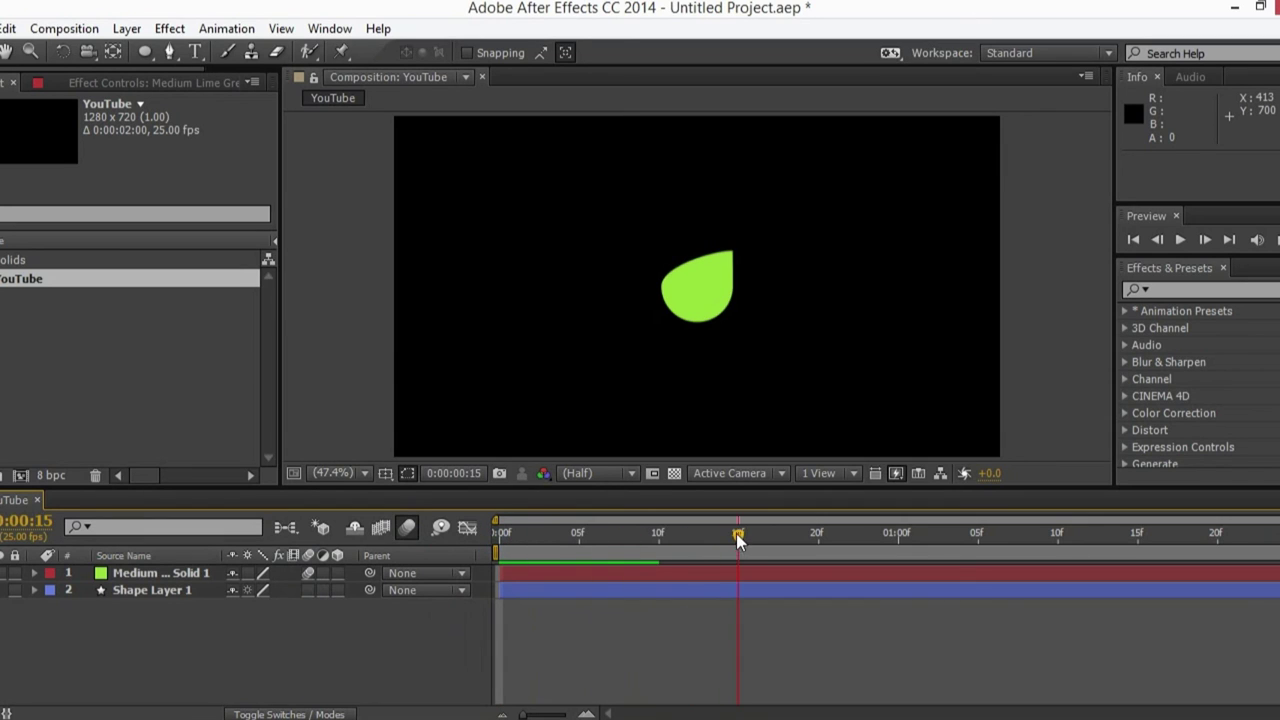
drag(903, 517, 606, 569)
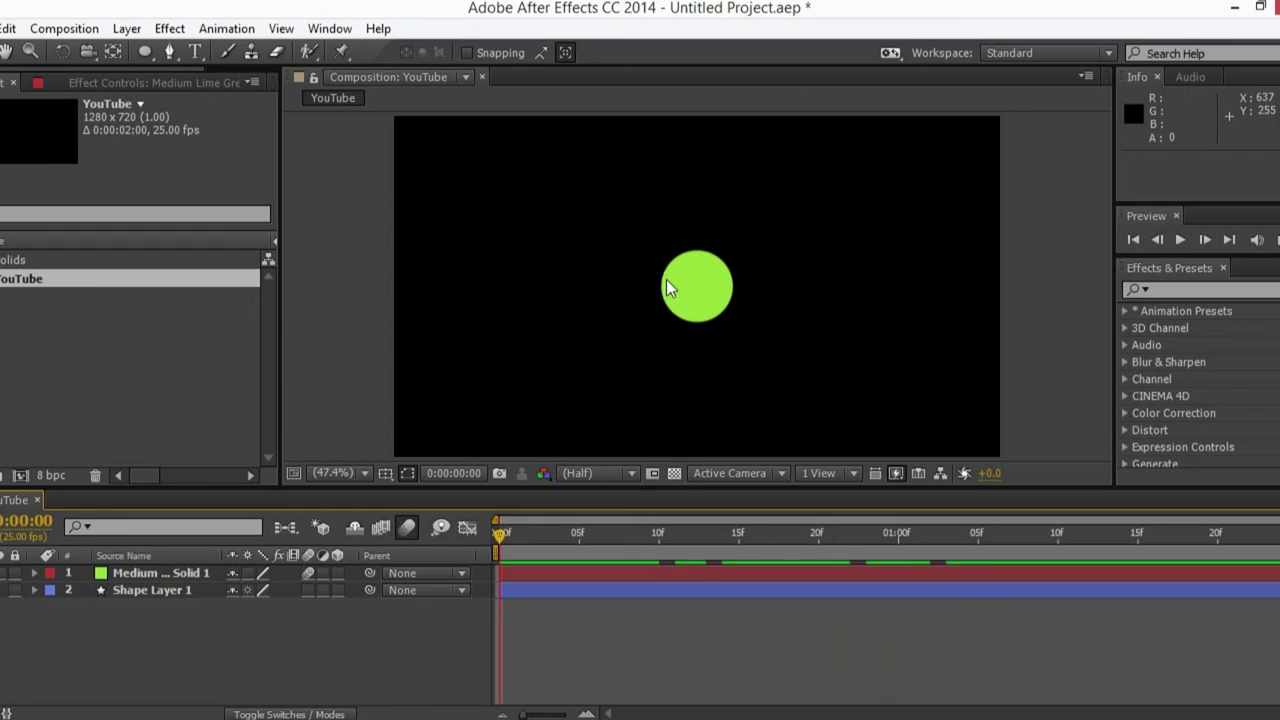
scroll(686, 251, up, 4)
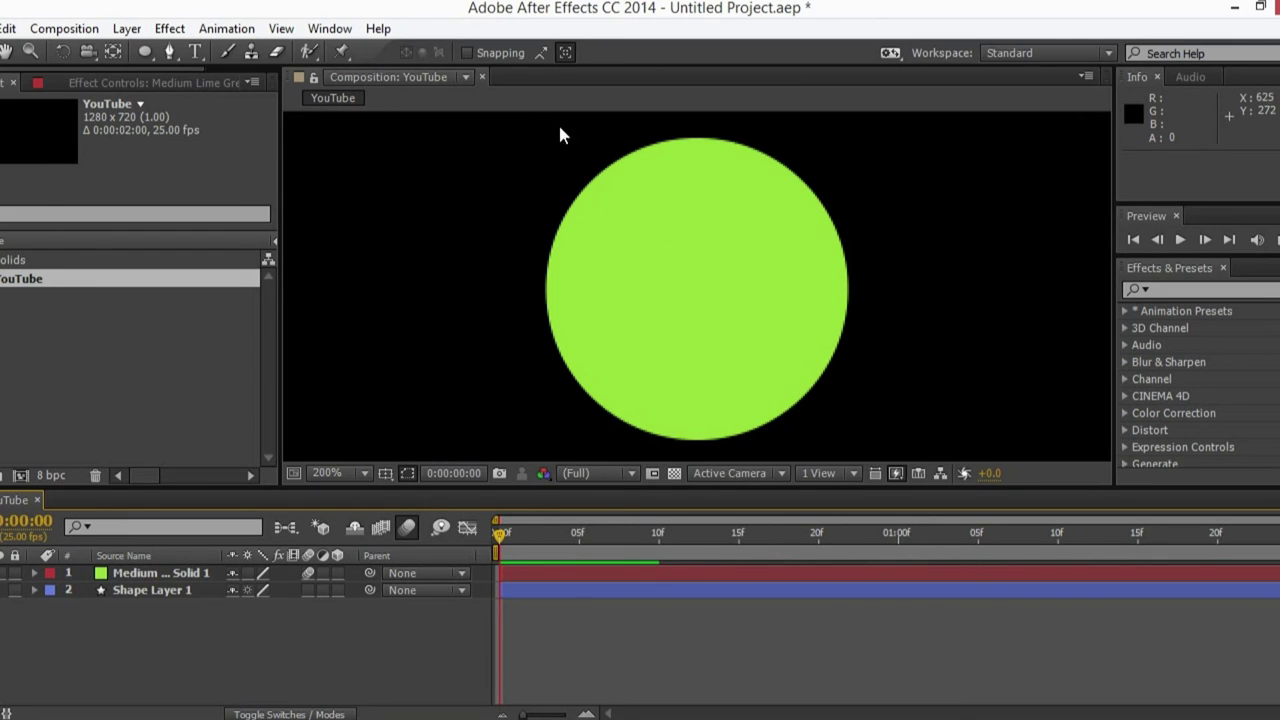
scroll(677, 343, down, 5)
scroll(677, 343, up, 2)
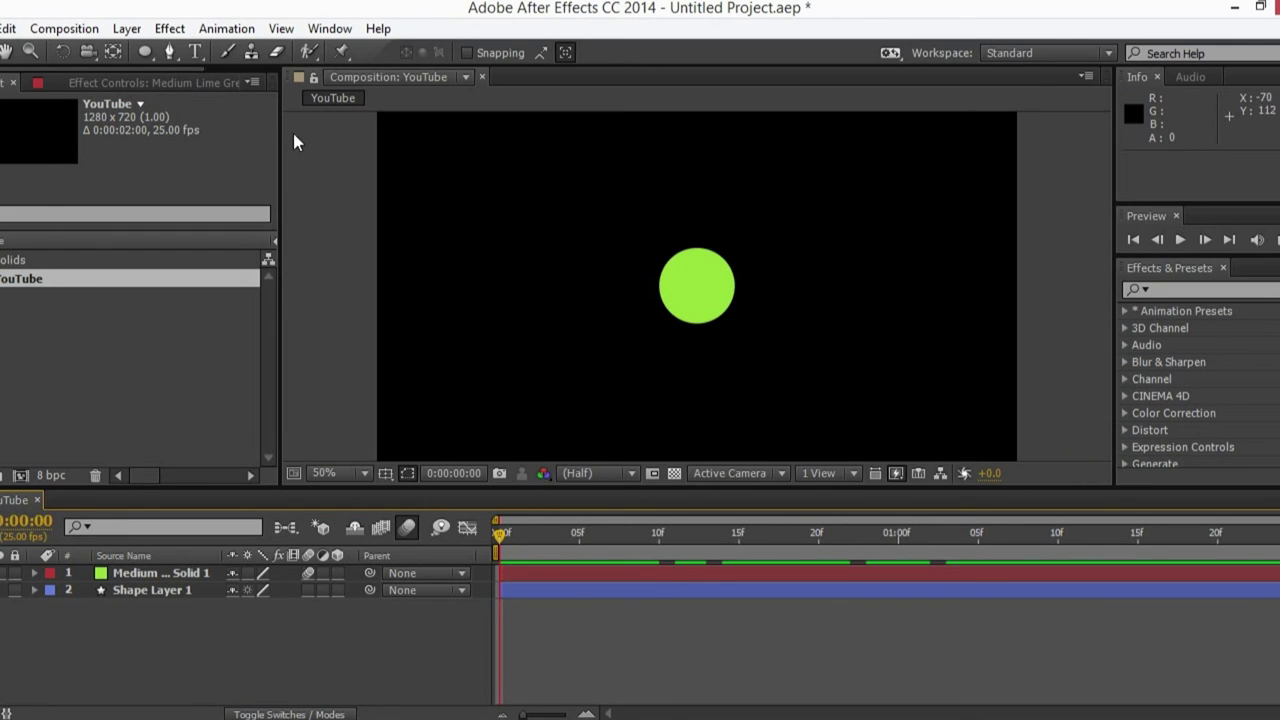
Step: Create a new black solid layer above the green solid
click(115, 30)
mouse_move(190, 38)
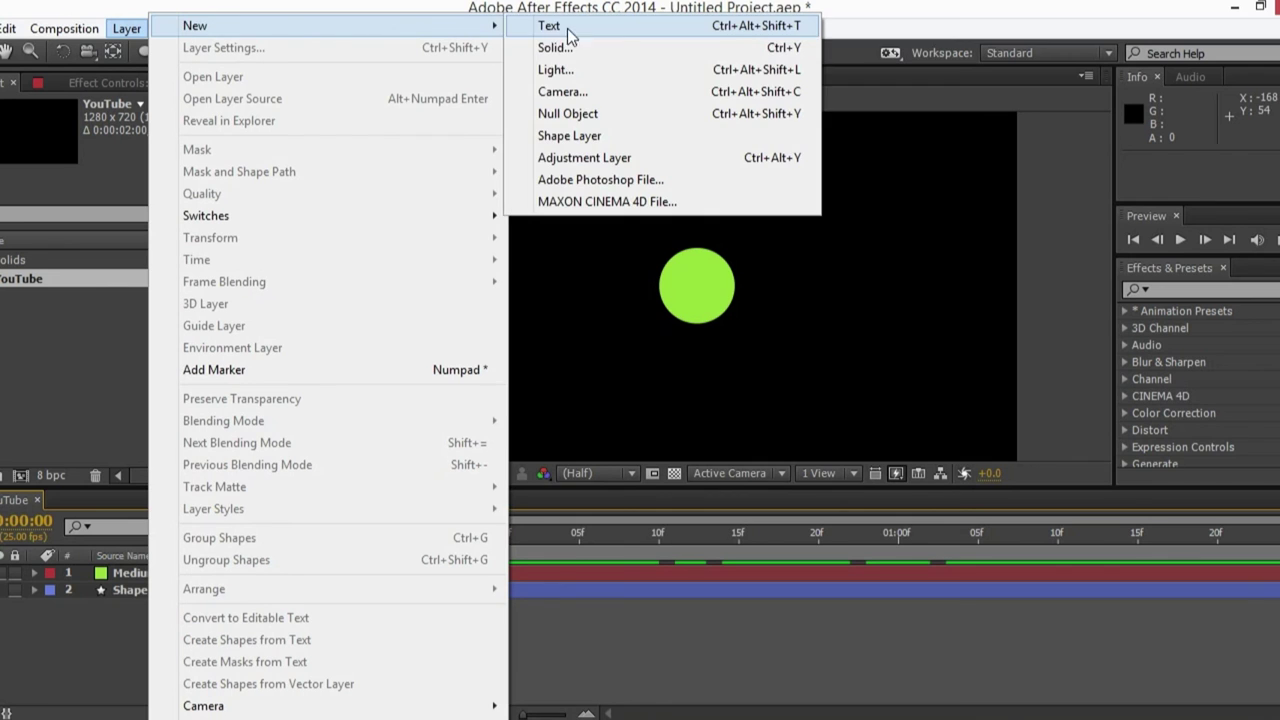
click(645, 60)
click(628, 489)
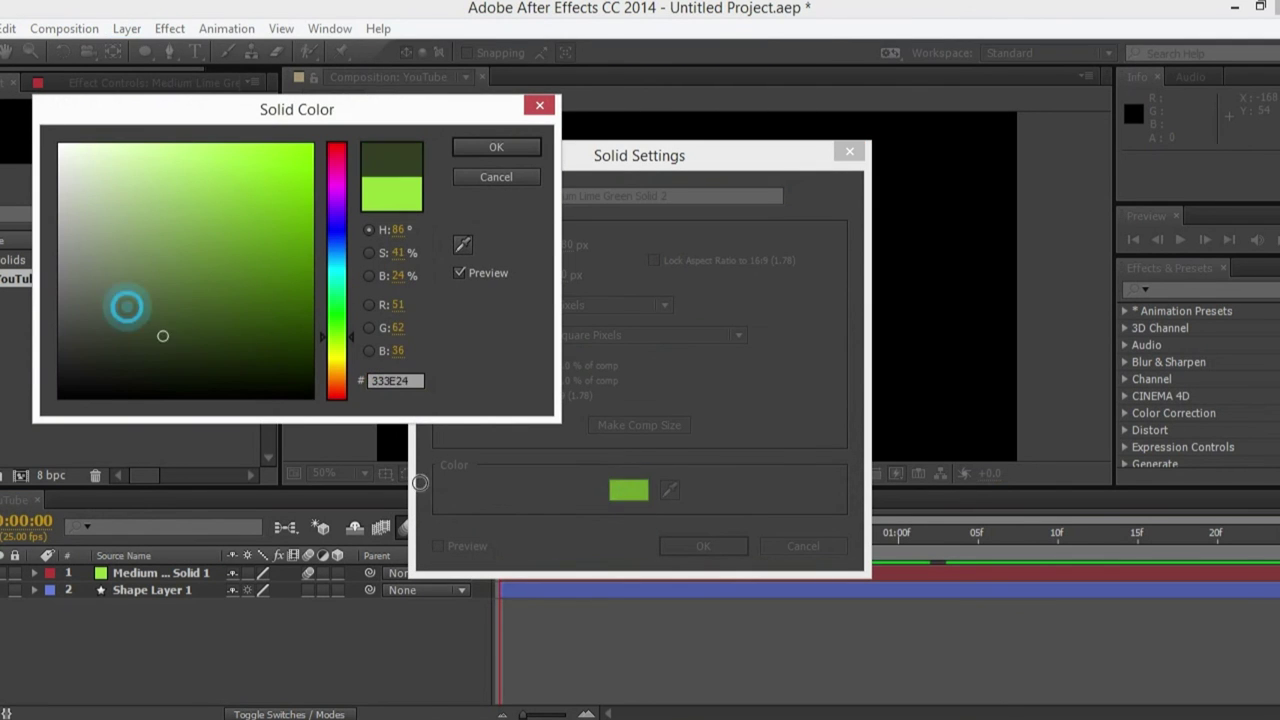
drag(126, 306, 120, 396)
click(496, 148)
click(703, 546)
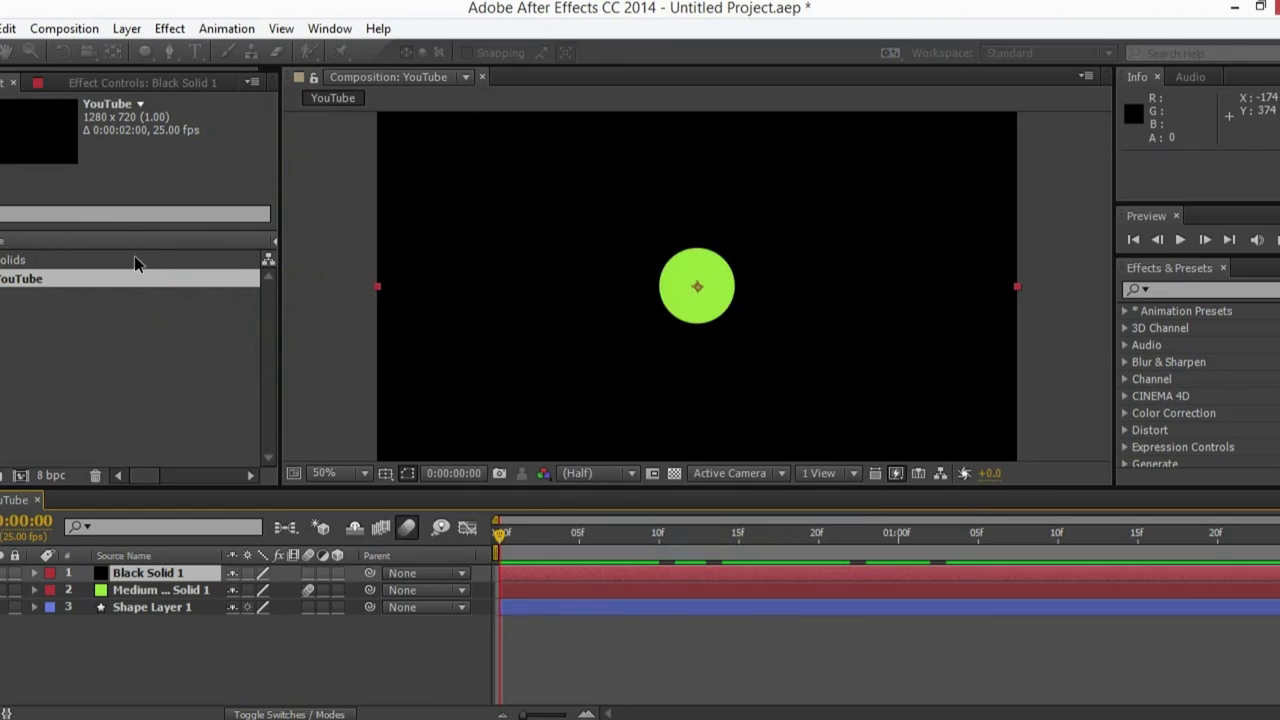
Step: At 0:00:01:08, draw a straight two-point mask with the Pen tool on the black solid along the green square's upper edge
click(169, 52)
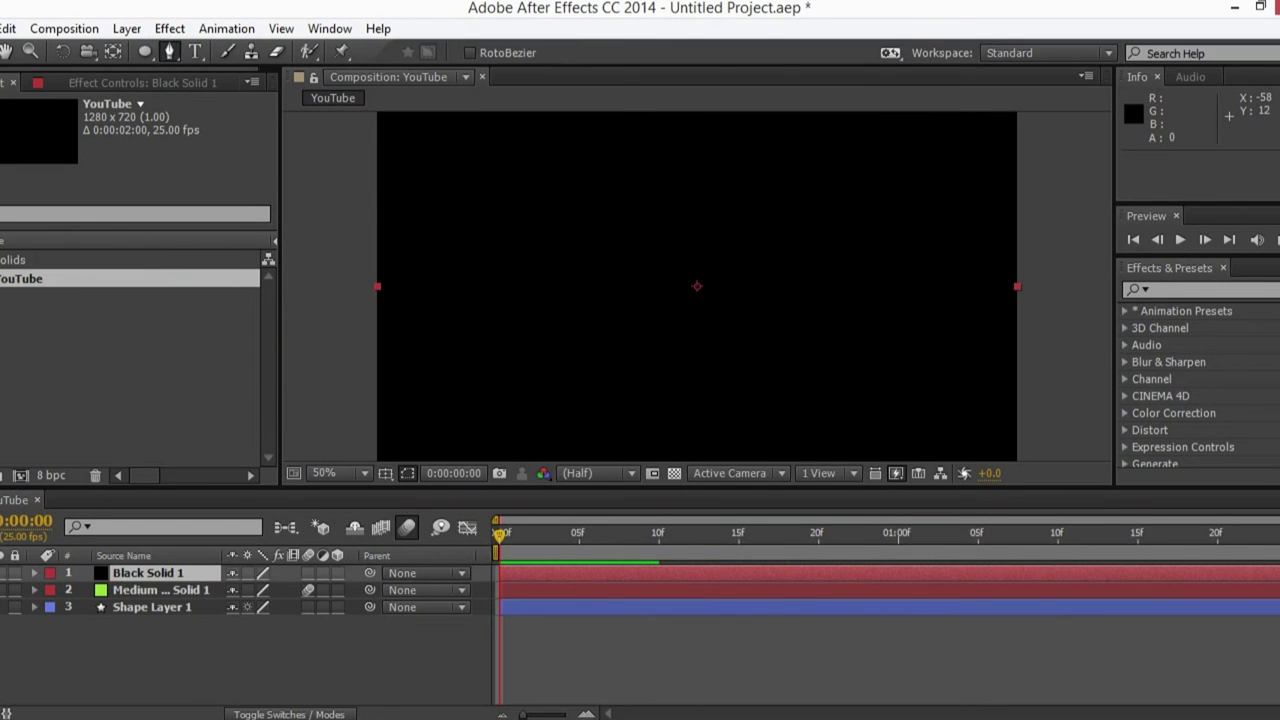
click(124, 590)
drag(643, 546, 1026, 546)
key(slash)
key(period)
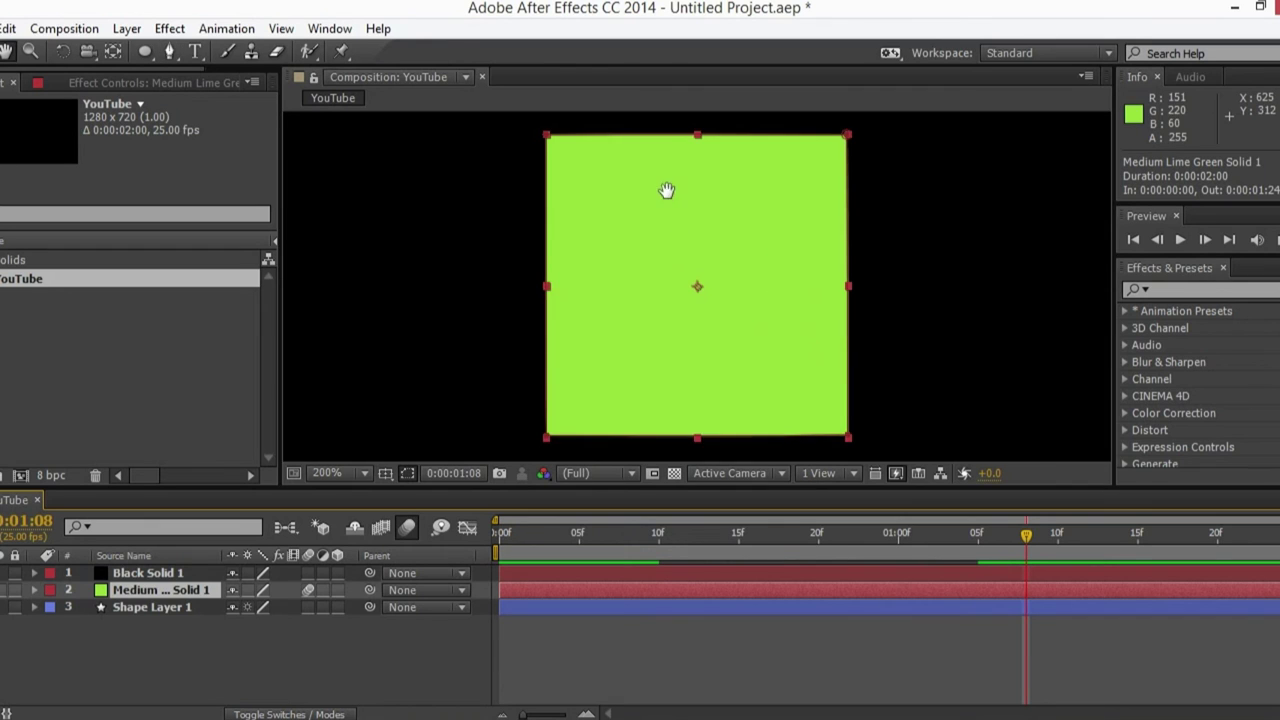
click(165, 628)
click(148, 574)
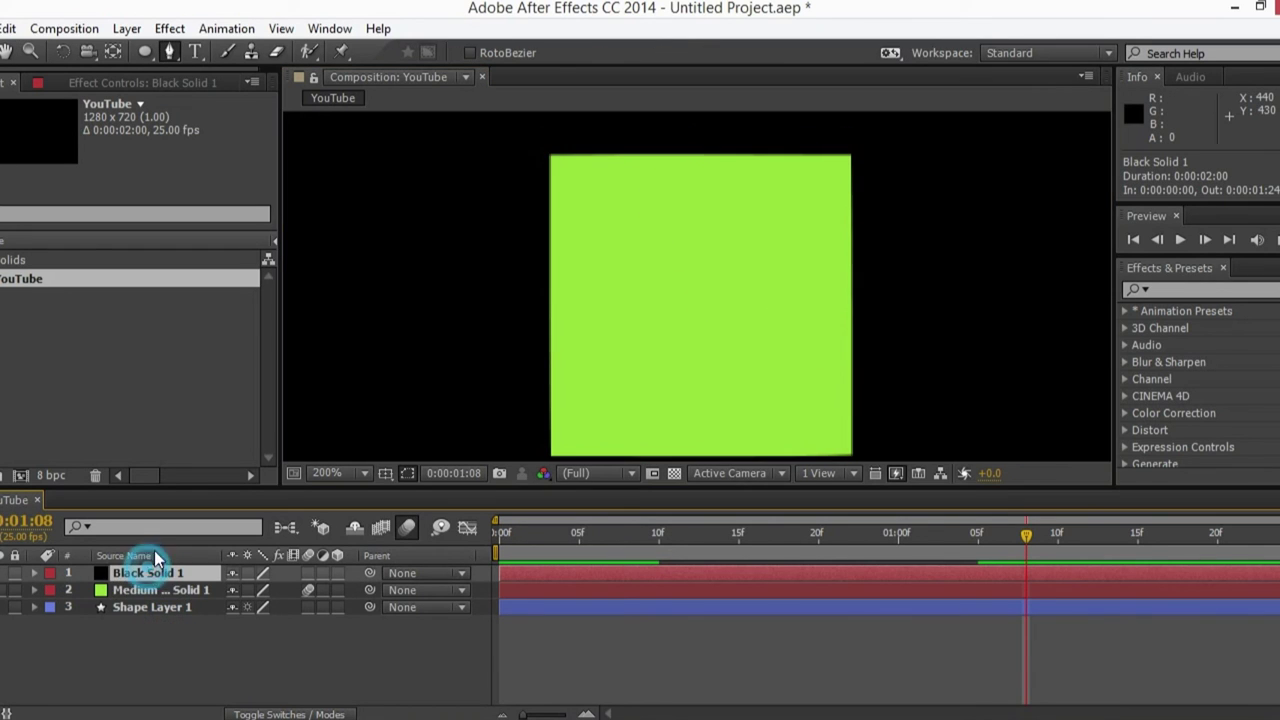
click(548, 154)
click(851, 154)
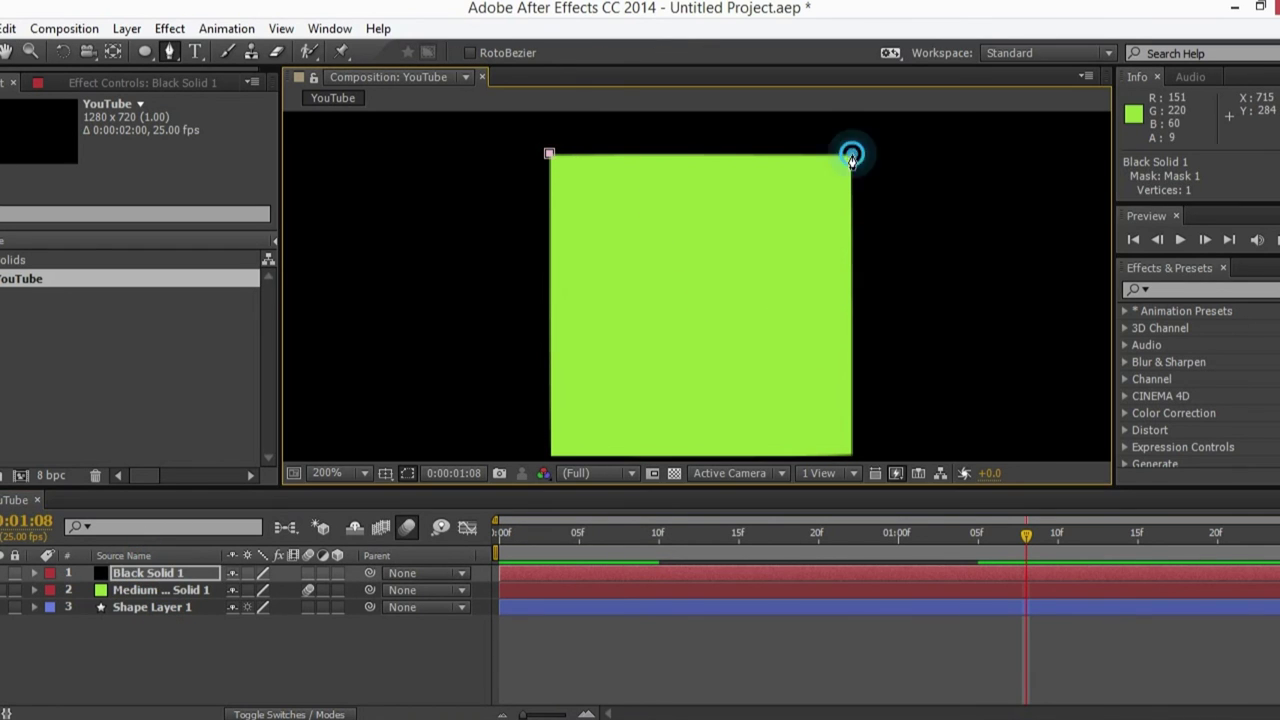
click(6, 52)
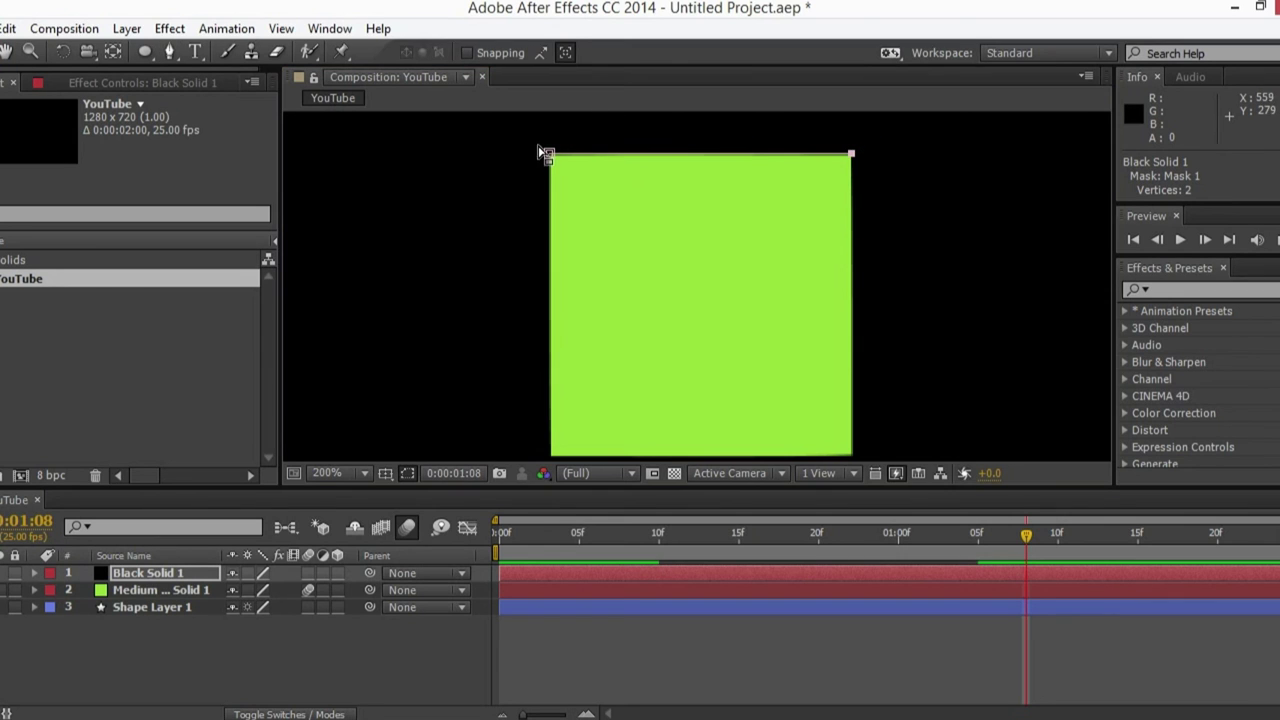
Step: Find the Stroke effect among the effects and apply it to the black solid
click(228, 628)
click(172, 573)
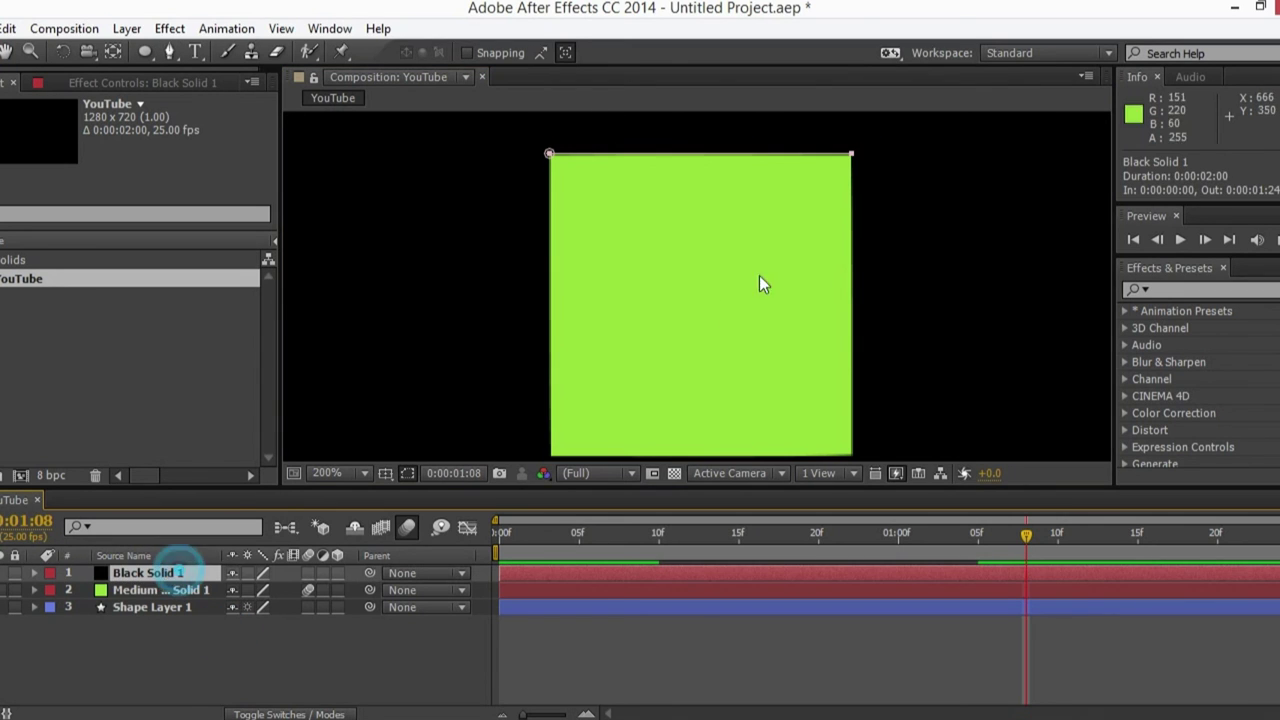
key(ctrl+shift+a)
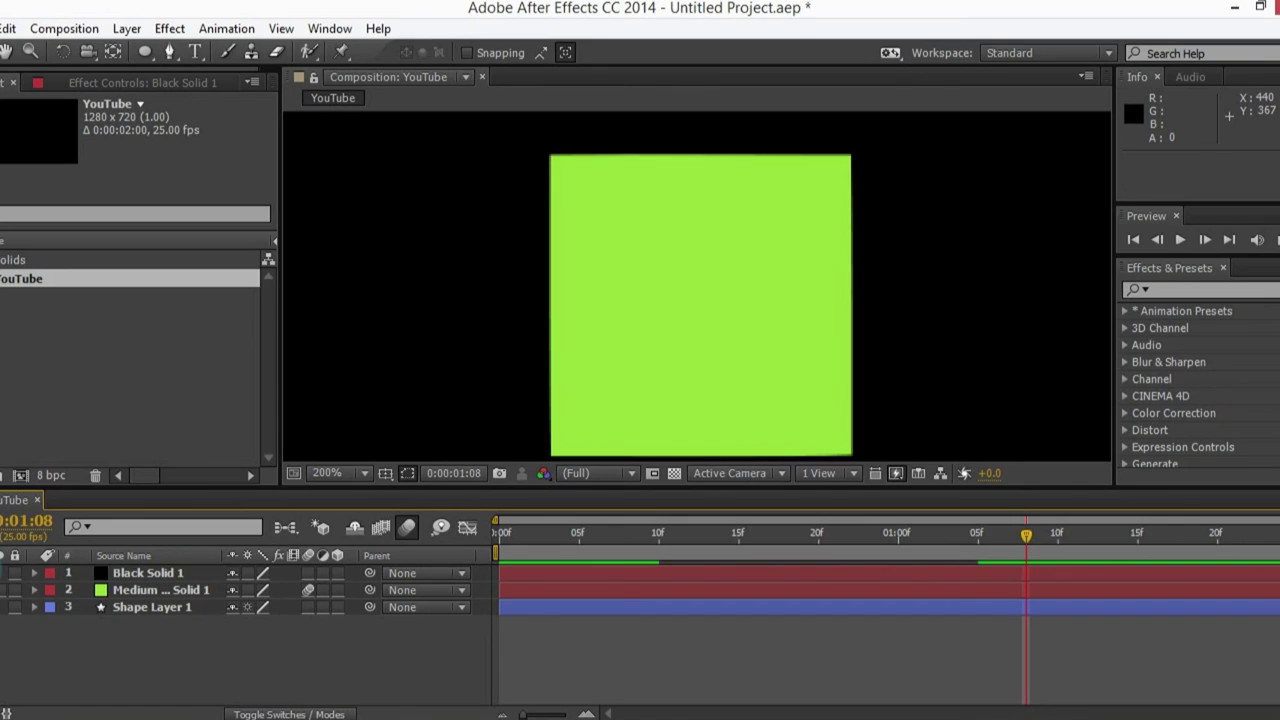
click(1212, 288)
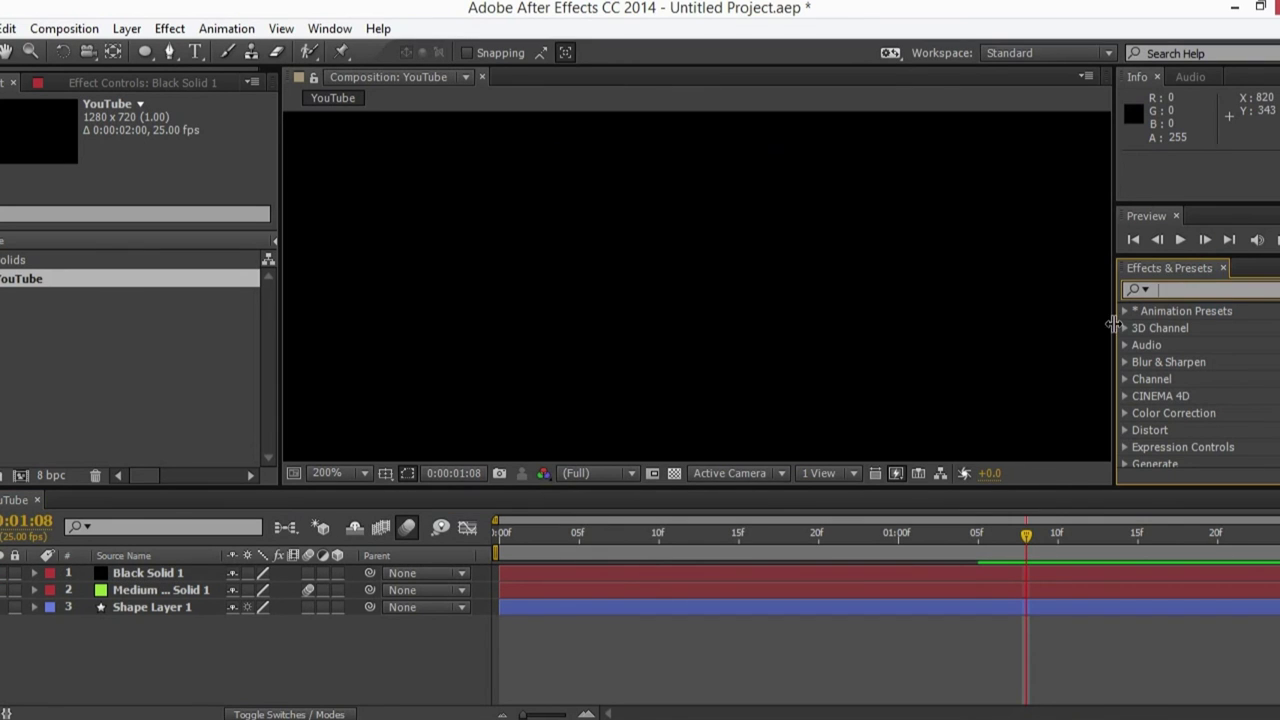
text(stroke)
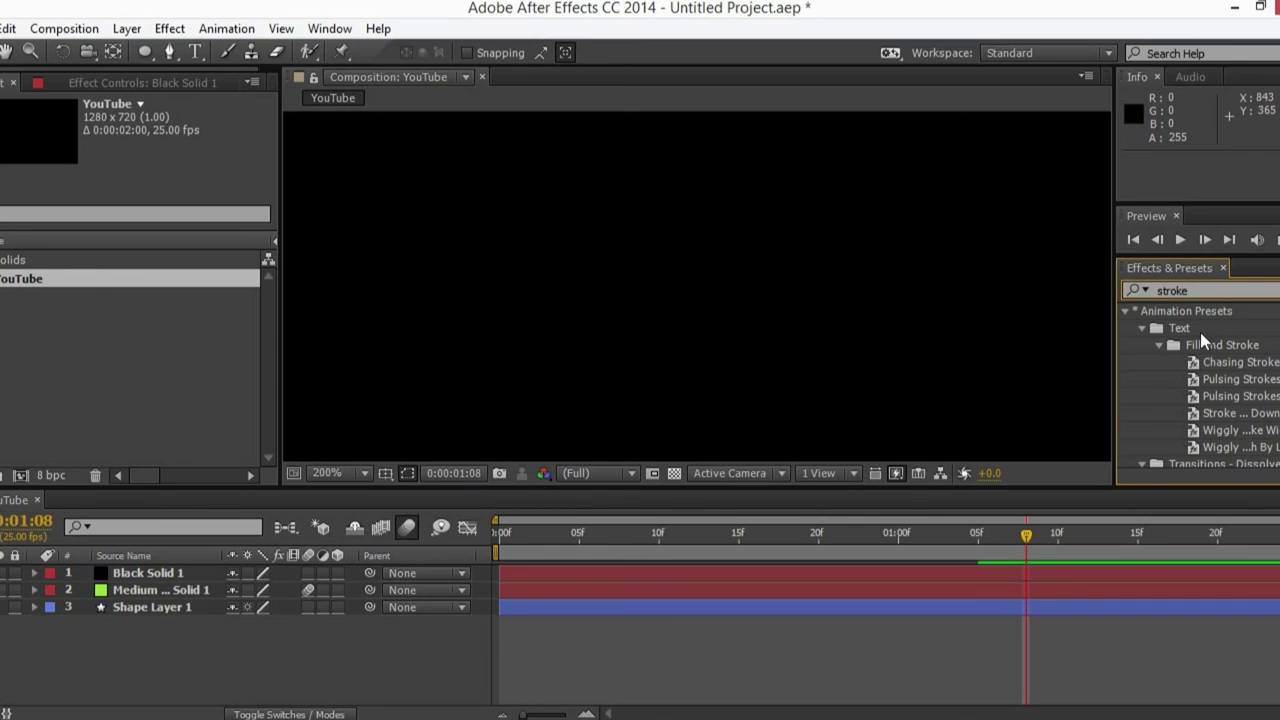
scroll(1184, 421, down, 3)
mouse_move(1184, 424)
mouse_down()
mouse_move(1063, 509)
mouse_move(1009, 573)
mouse_up()
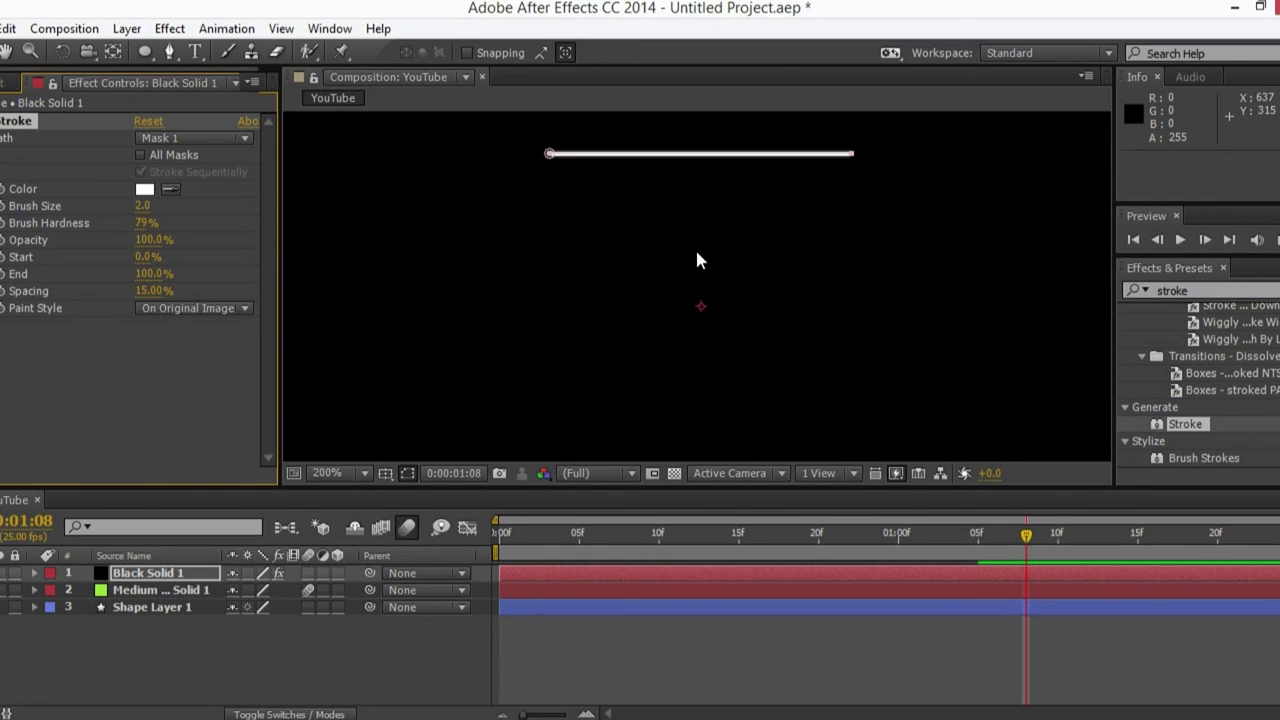
Step: Set the Stroke effect's Paint Style to On Transparent and inspect the line over the square's upper edge
drag(680, 205, 580, 304)
scroll(680, 229, up, 2)
click(177, 573)
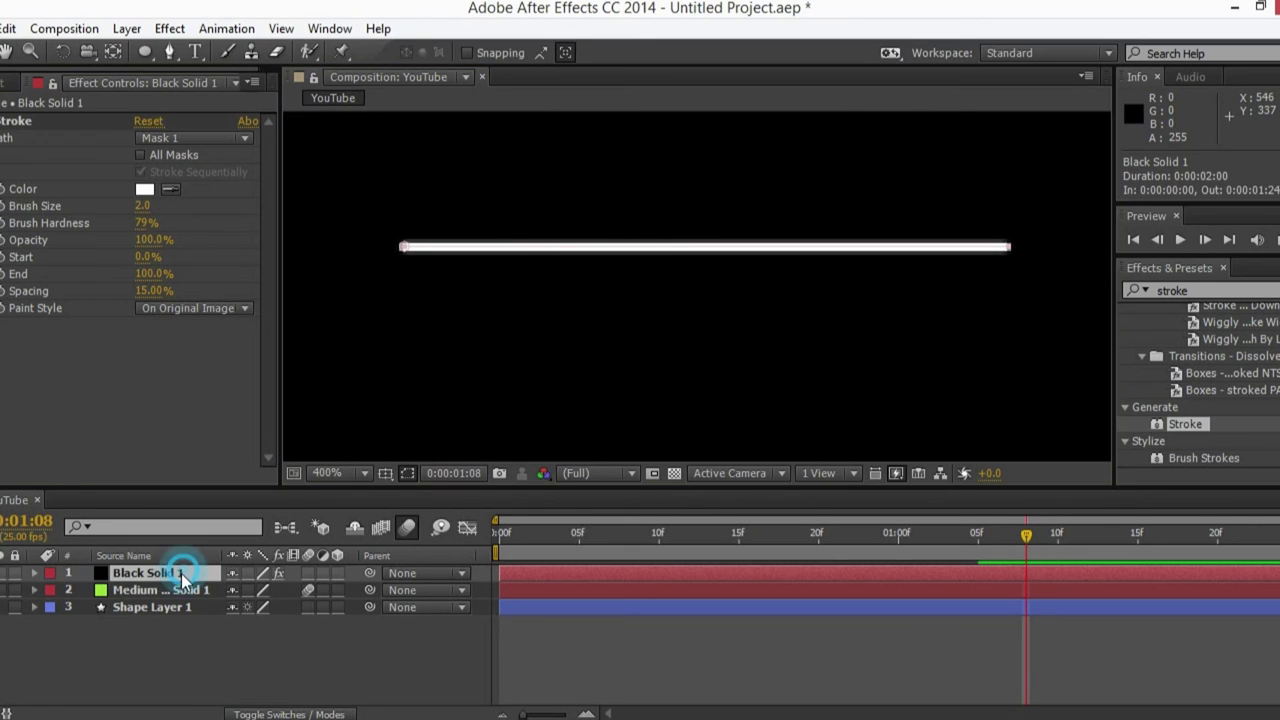
click(195, 308)
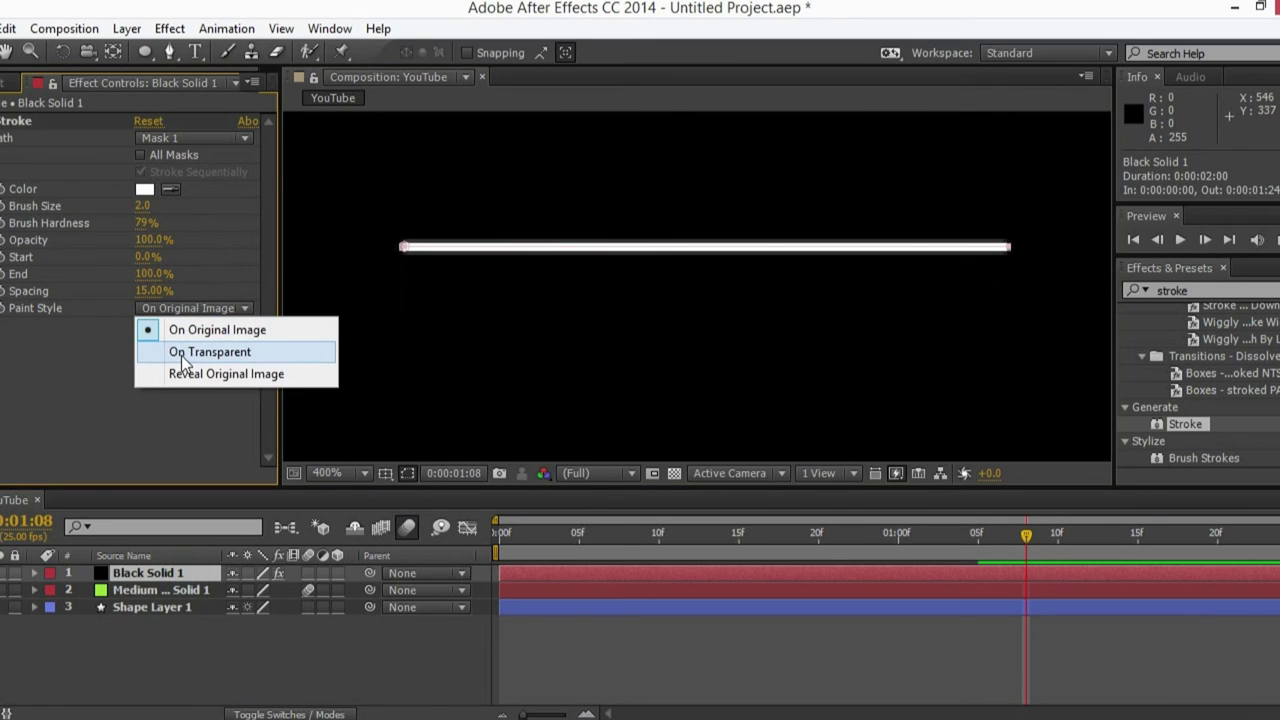
click(180, 354)
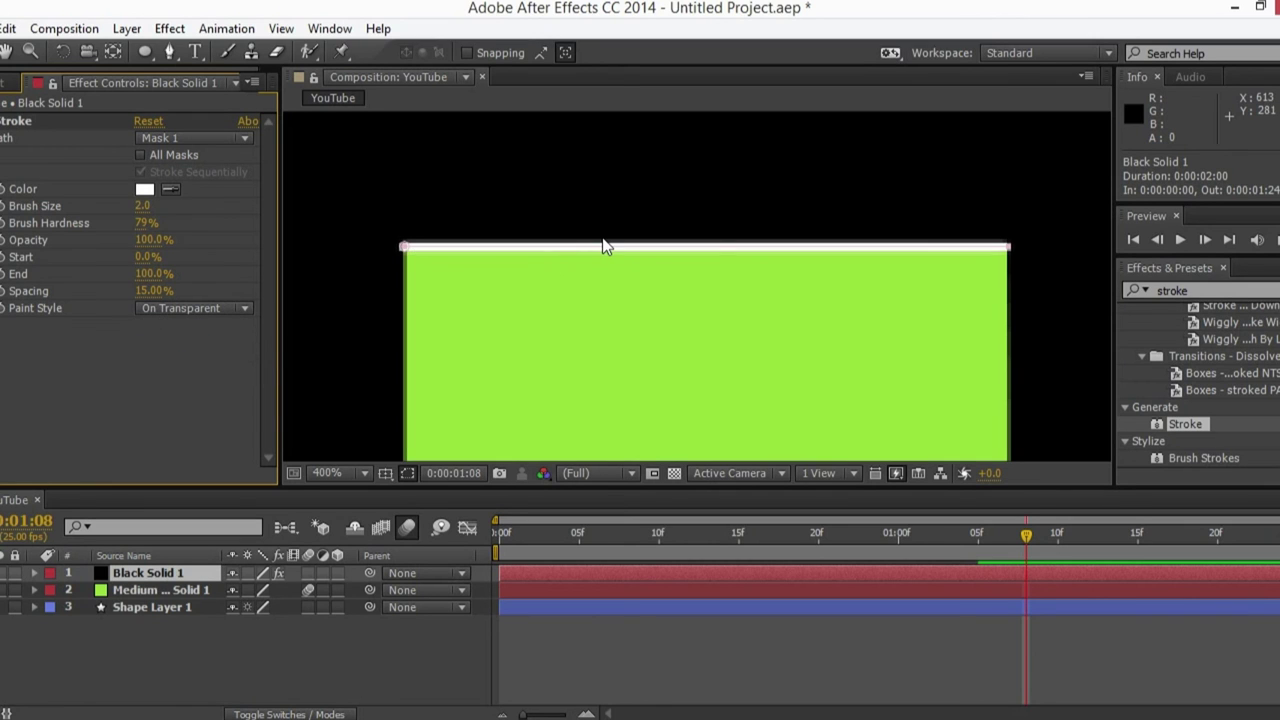
scroll(603, 246, down, 2)
scroll(584, 259, up, 2)
drag(584, 259, 559, 259)
click(149, 323)
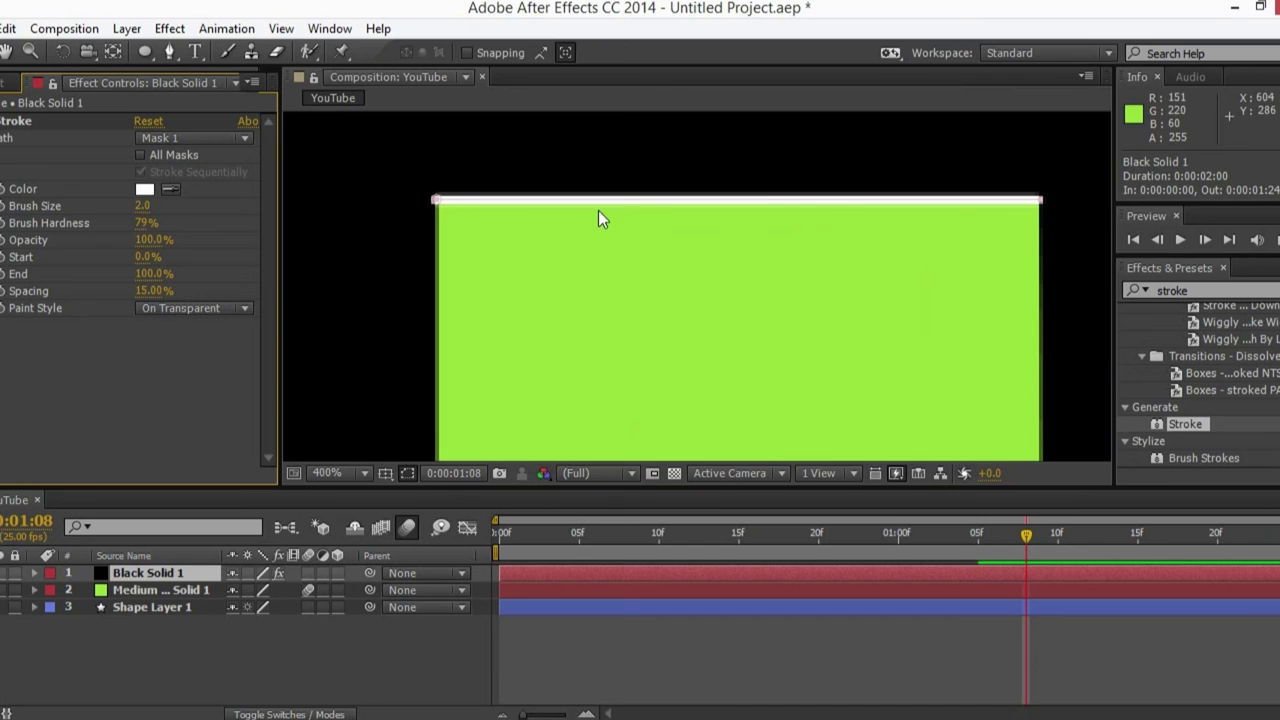
Step: Turn off motion blur for the composition and set a Mask Path keyframe on the black solid at 0:00:00:10
drag(567, 545, 660, 548)
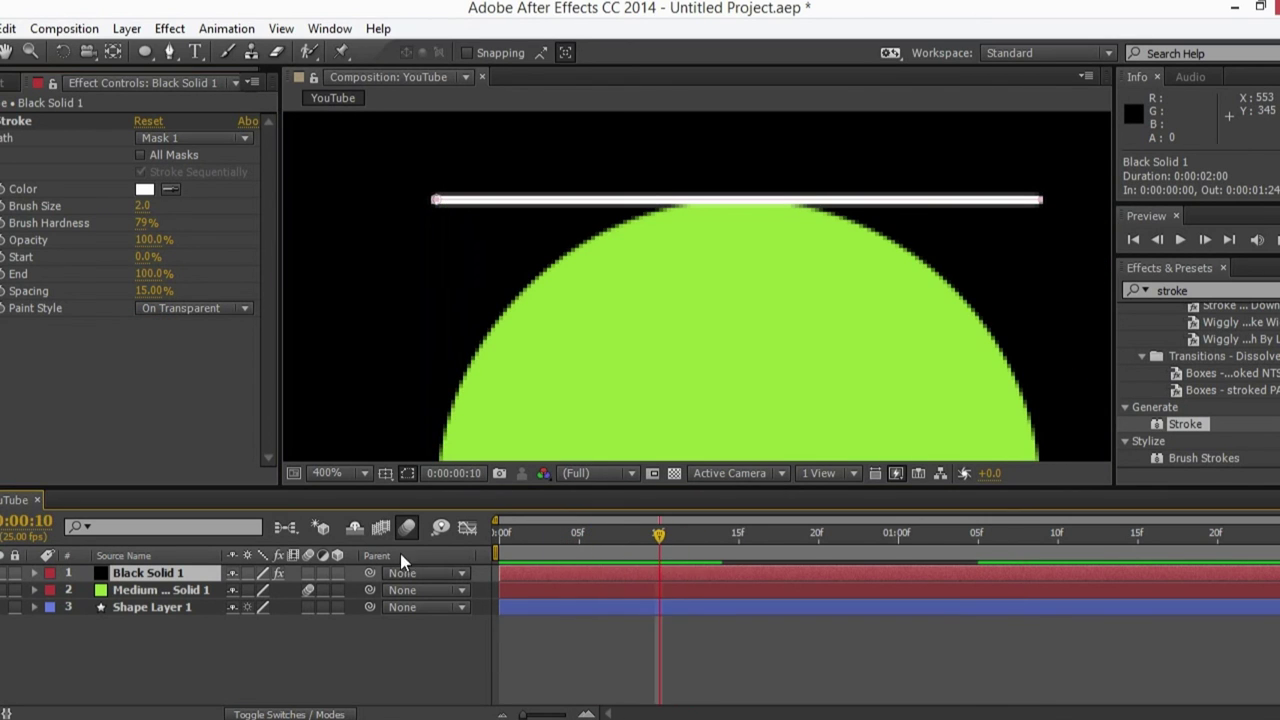
click(403, 528)
click(613, 573)
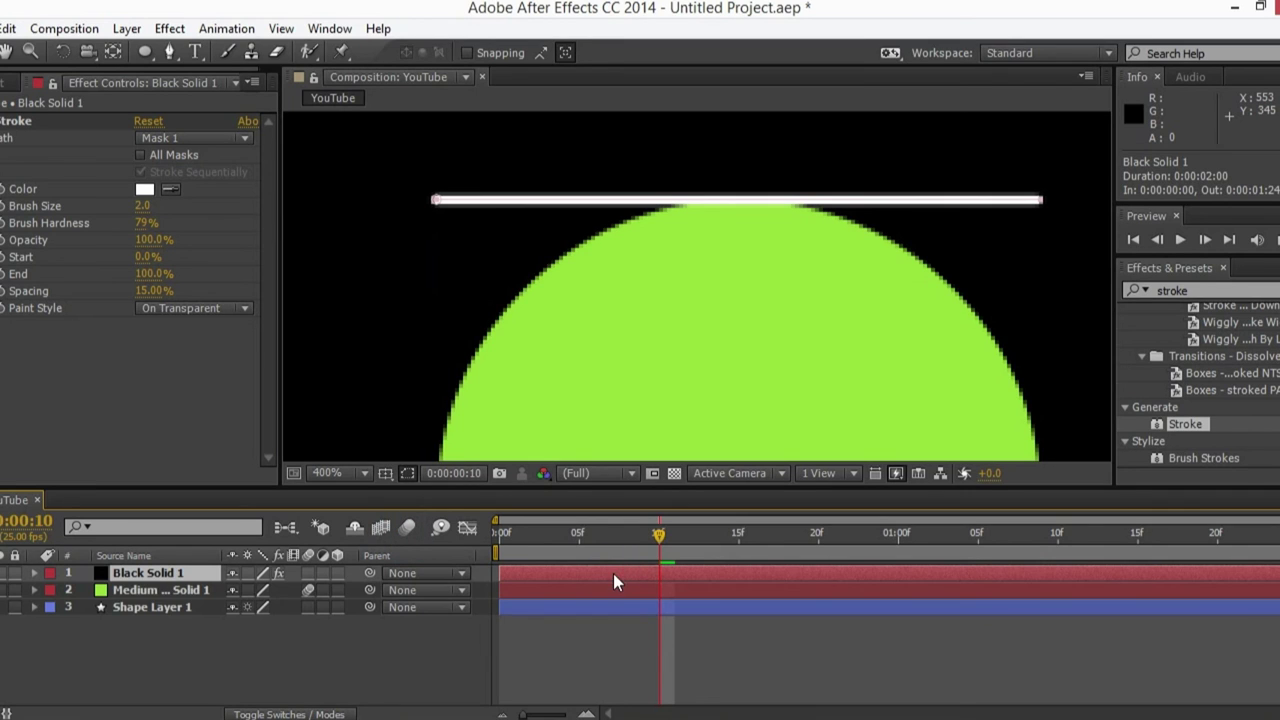
key(m)
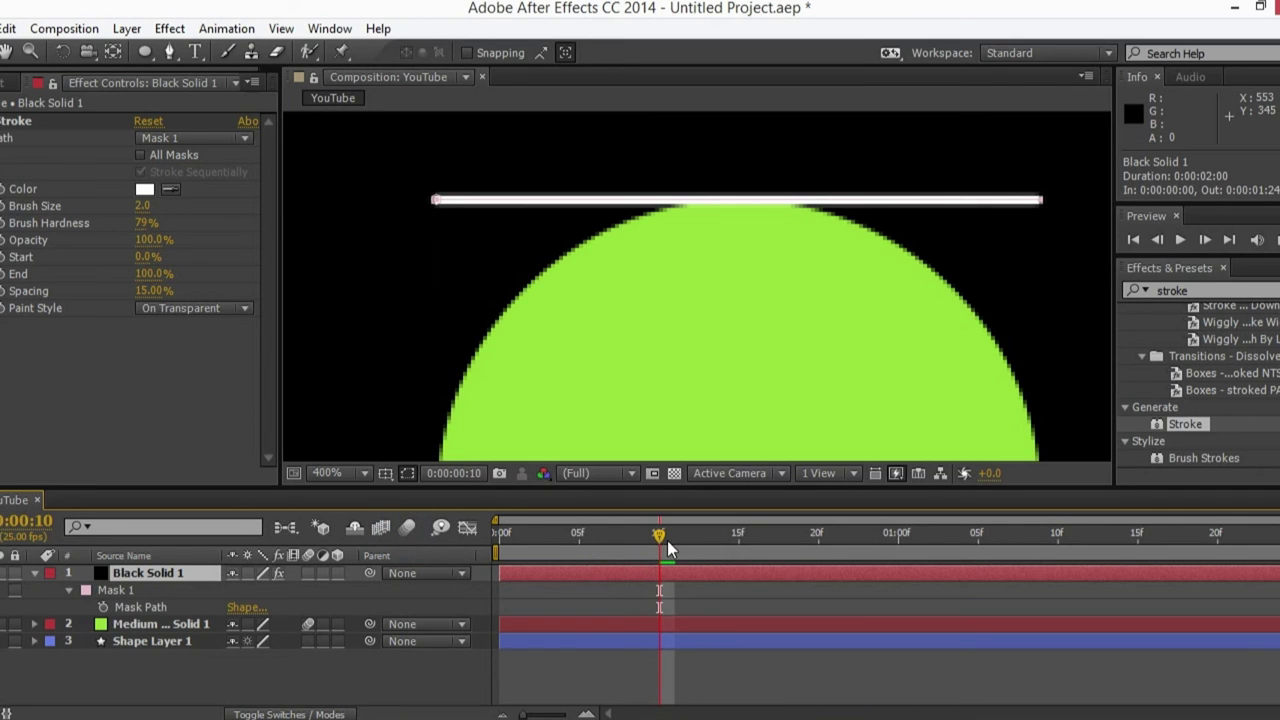
drag(662, 540, 676, 540)
click(103, 607)
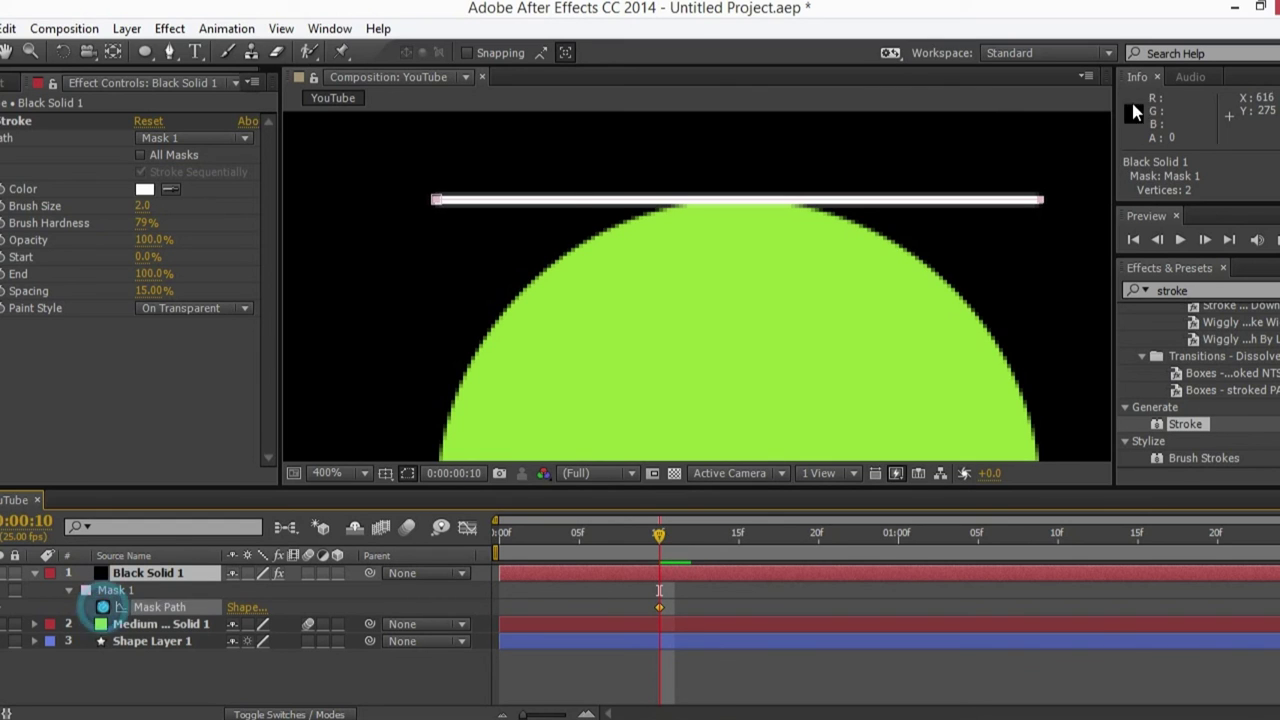
click(1041, 202)
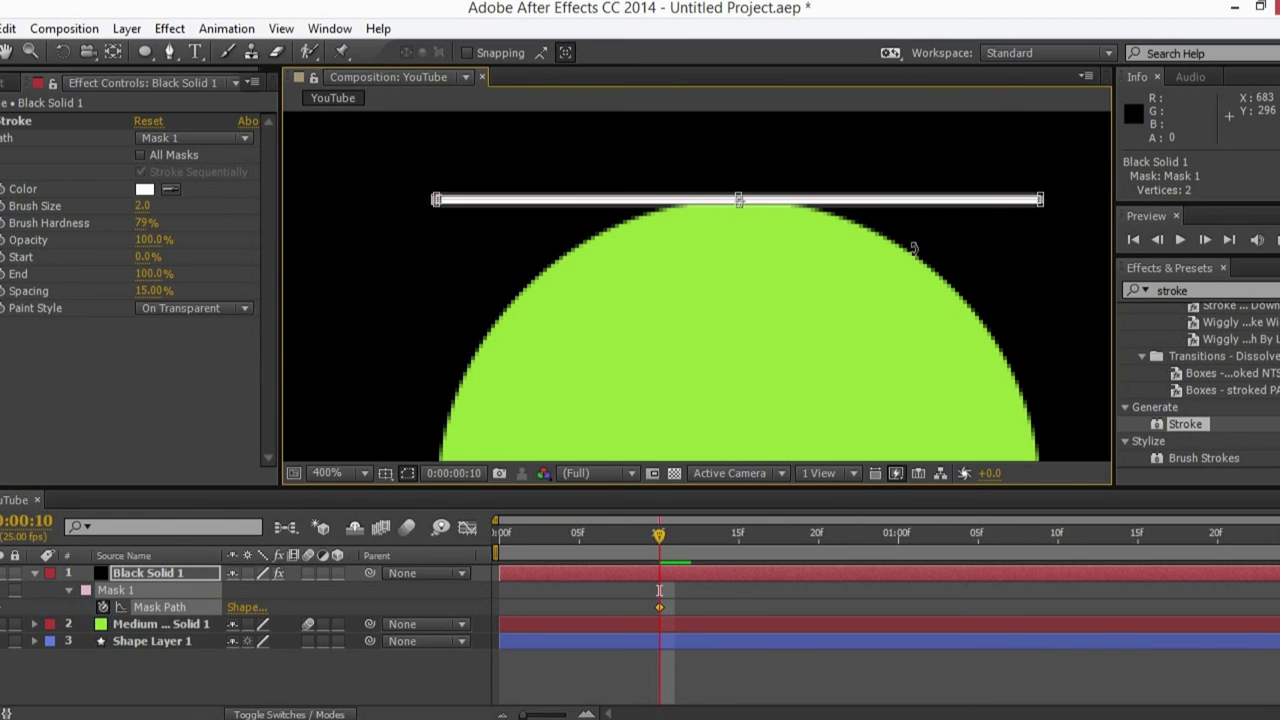
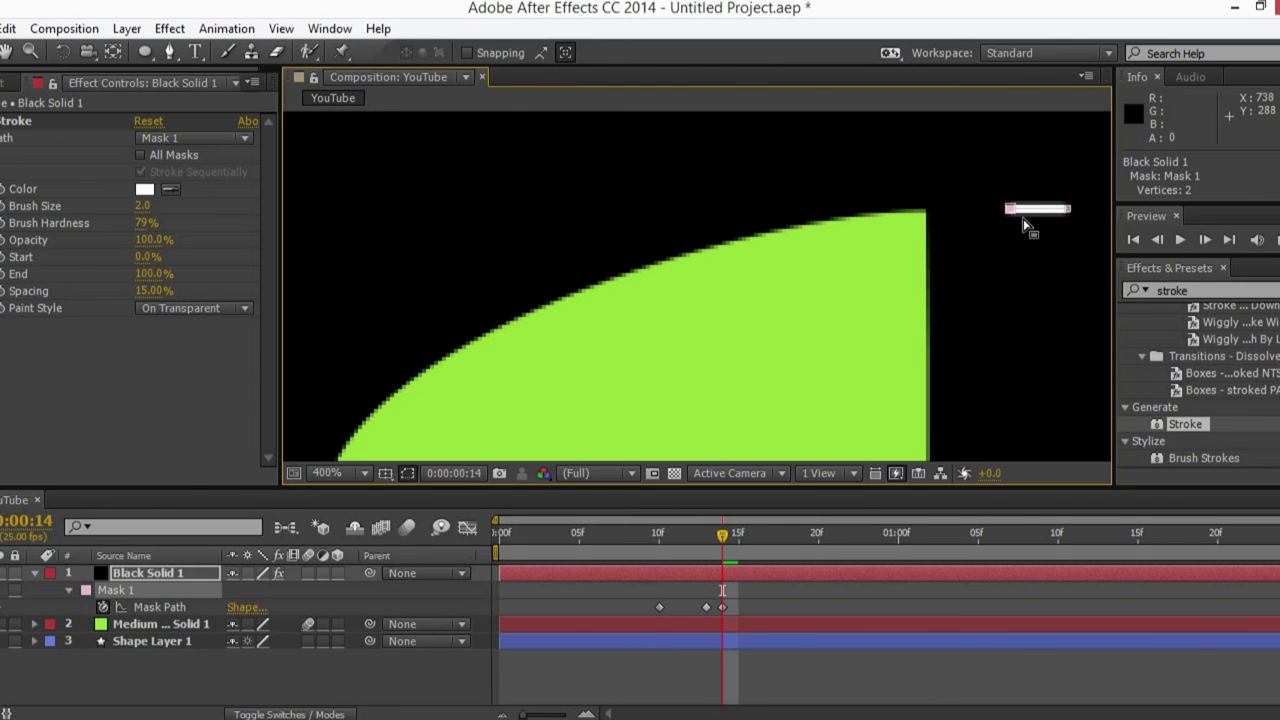
Step: Collapse the black solid's mask line onto its right end at 0:00:00:14 and onto its left end at 0:00:00:10
drag(1008, 208, 1066, 207)
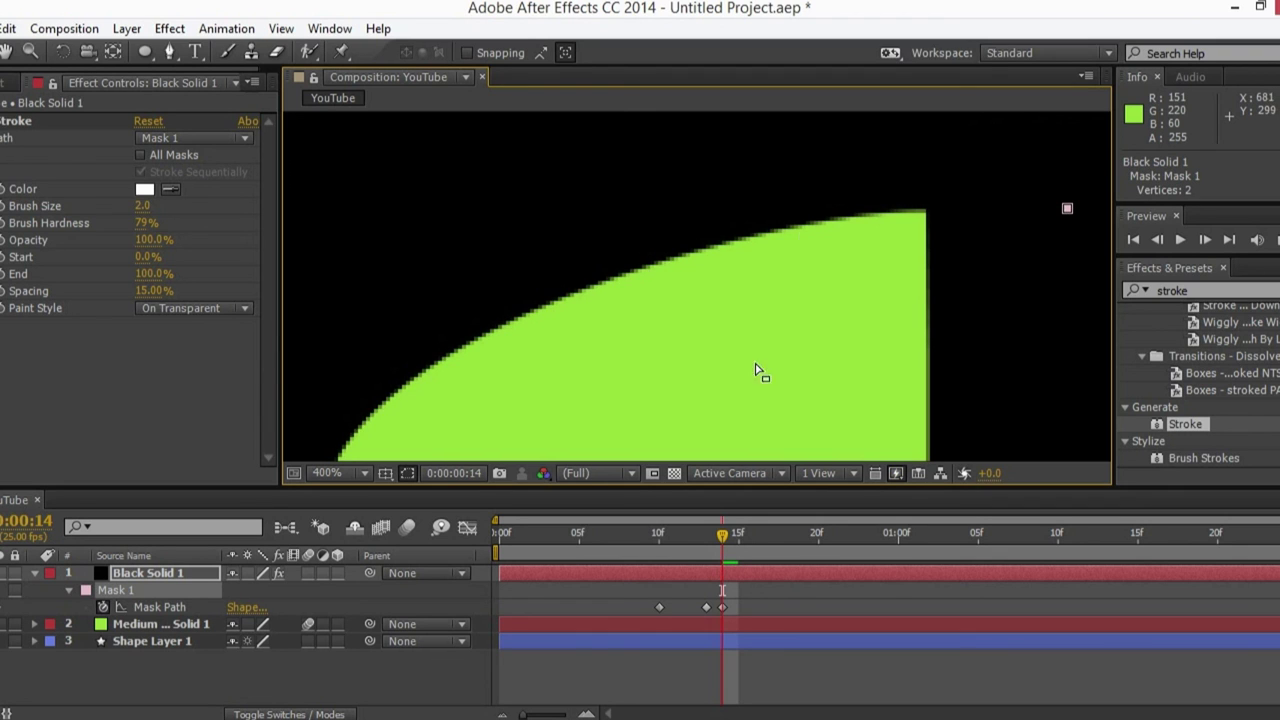
drag(722, 533, 658, 534)
click(651, 572)
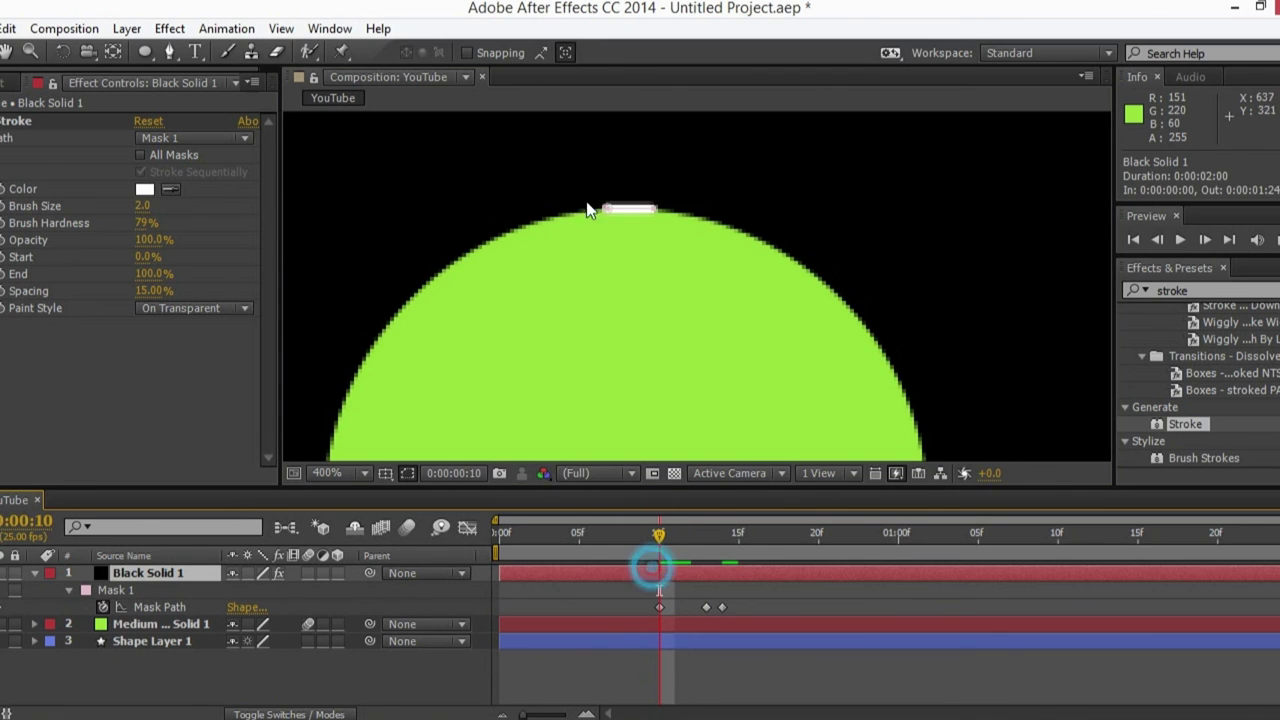
click(653, 211)
drag(653, 211, 608, 209)
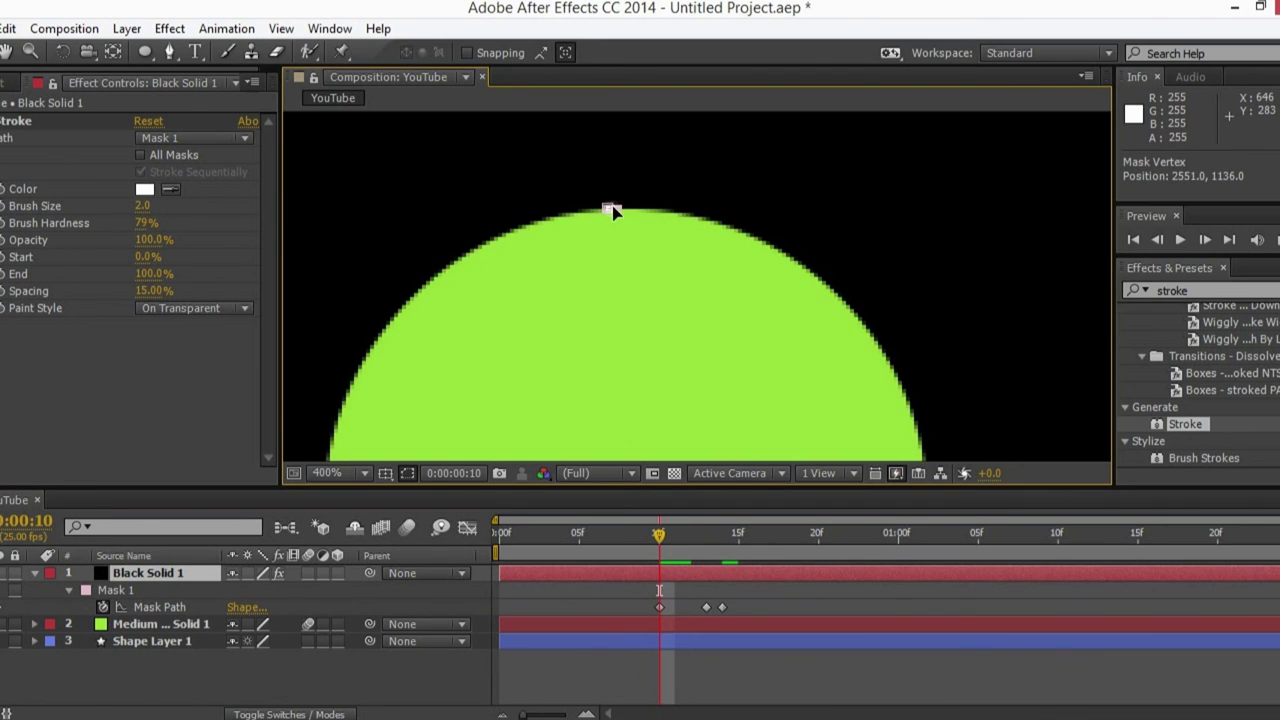
Step: Play and scrub the stroke line's animation from 0:00:00:10 and inspect it around the morphing shape at 0:00:00:13
click(603, 654)
key(space)
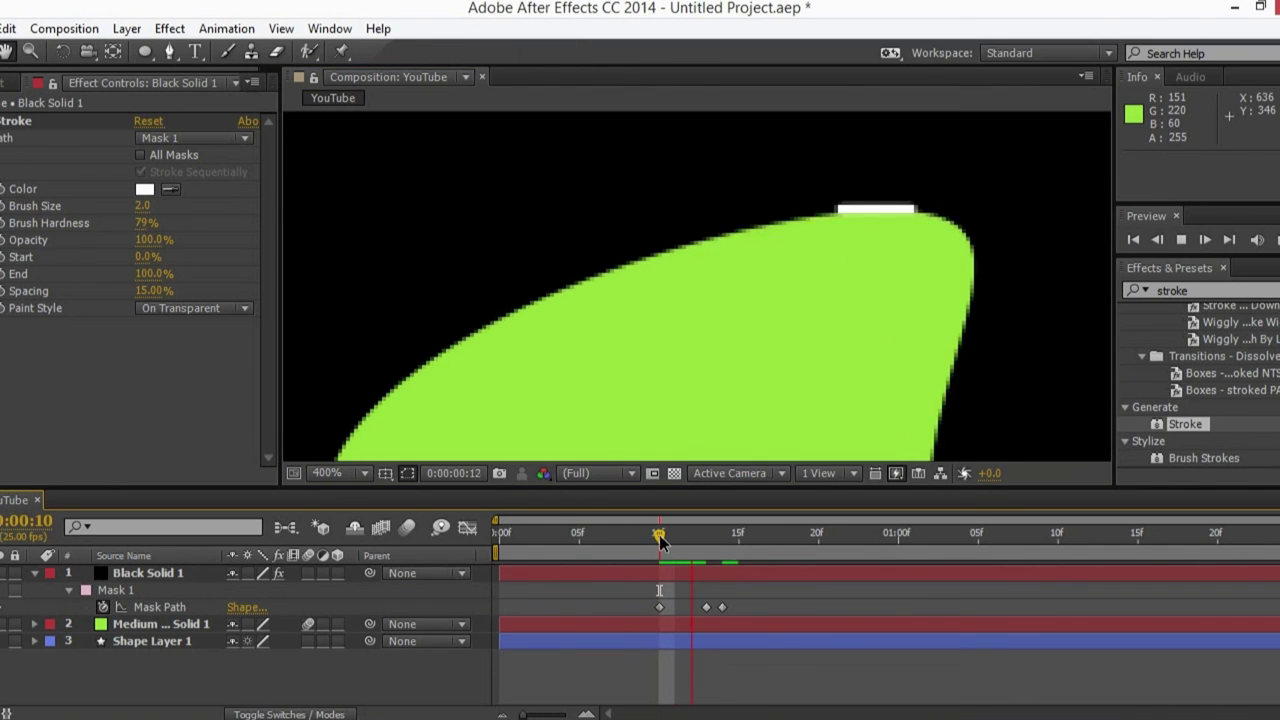
scroll(664, 300, down, 4)
scroll(664, 300, down, 2)
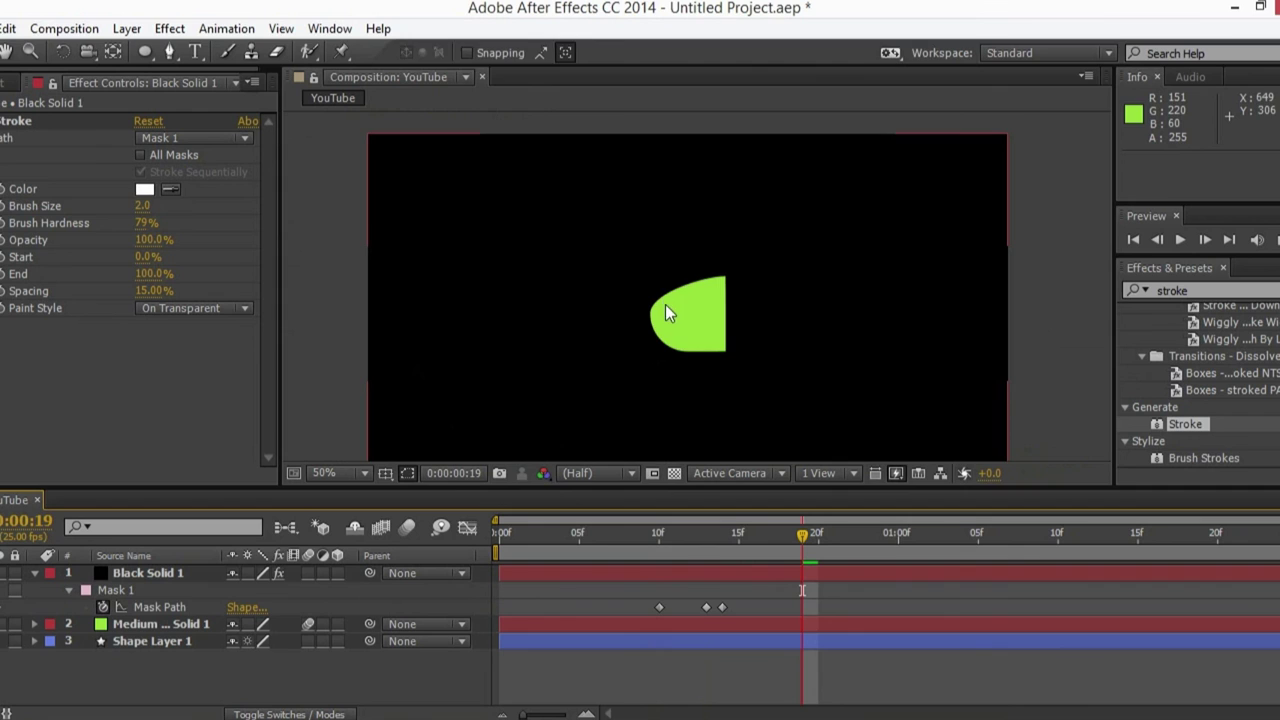
click(670, 305)
click(648, 654)
drag(650, 535, 706, 535)
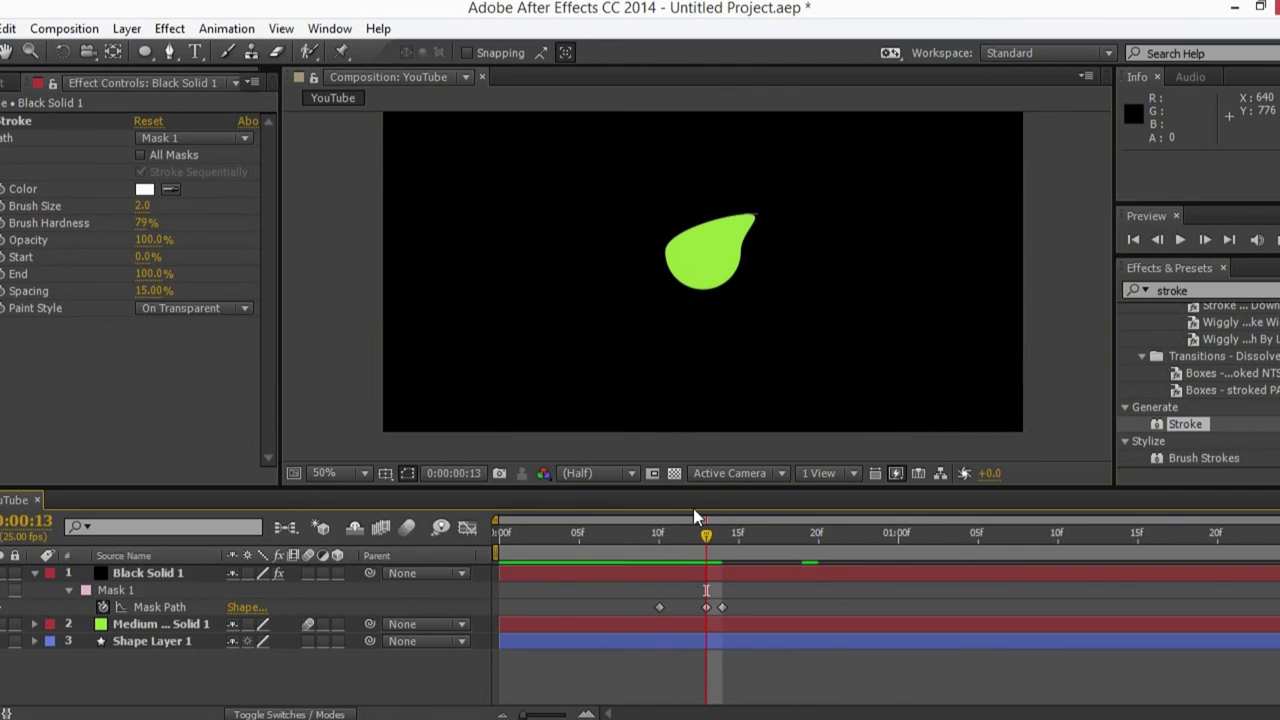
scroll(713, 322, up, 2)
click(348, 474)
click(379, 128)
scroll(721, 283, up, 2)
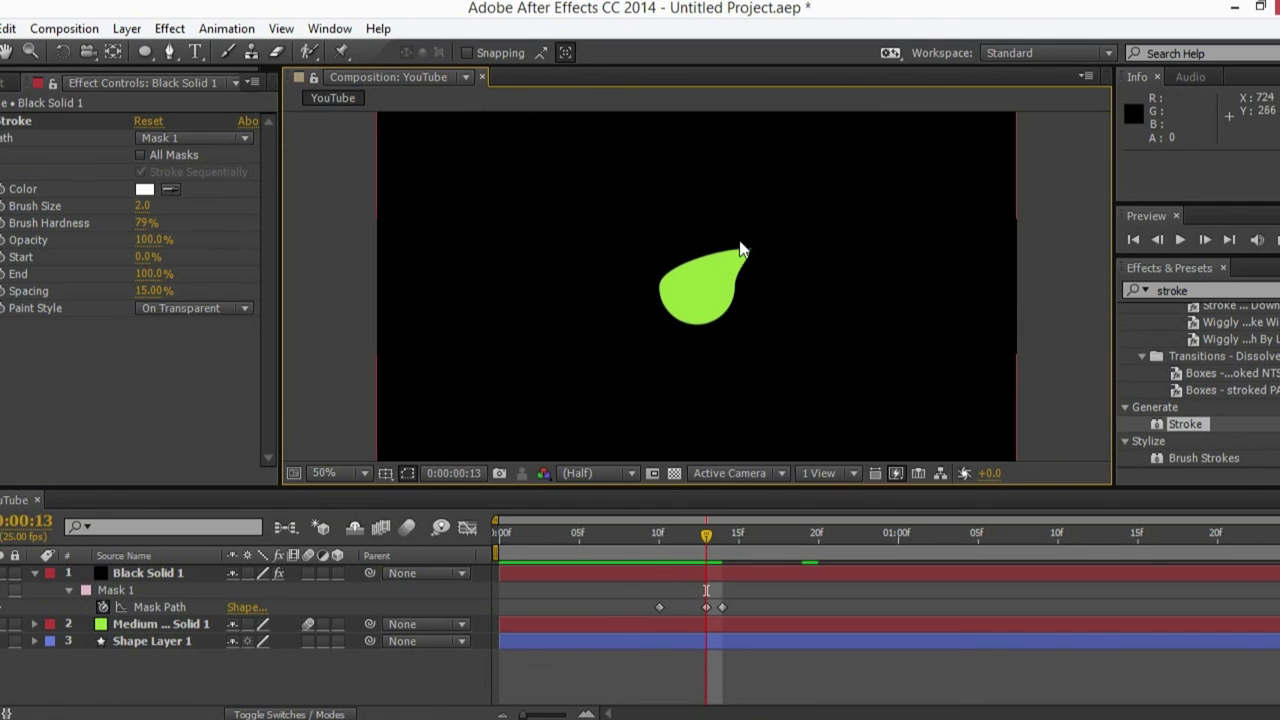
mouse_move(665, 538)
mouse_down()
mouse_move(729, 542)
mouse_move(661, 548)
mouse_up()
Step: Collapse the black solid's properties and duplicate the layer three times
click(669, 570)
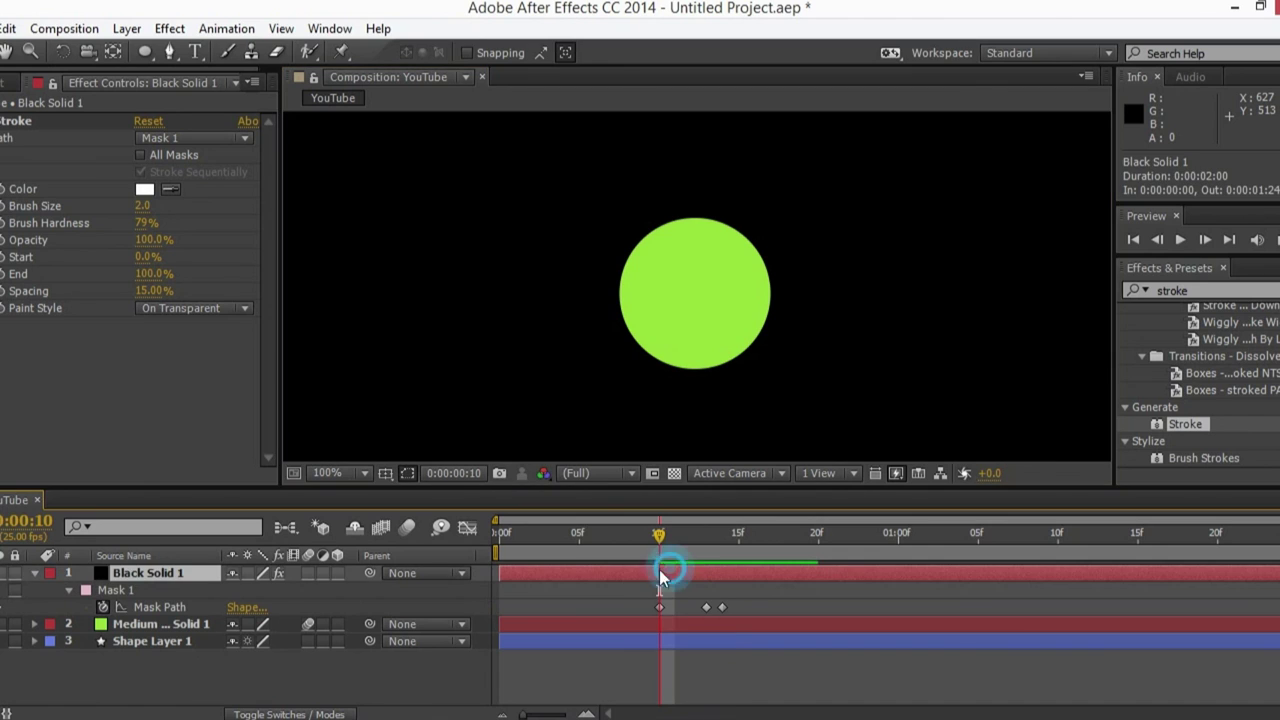
click(34, 573)
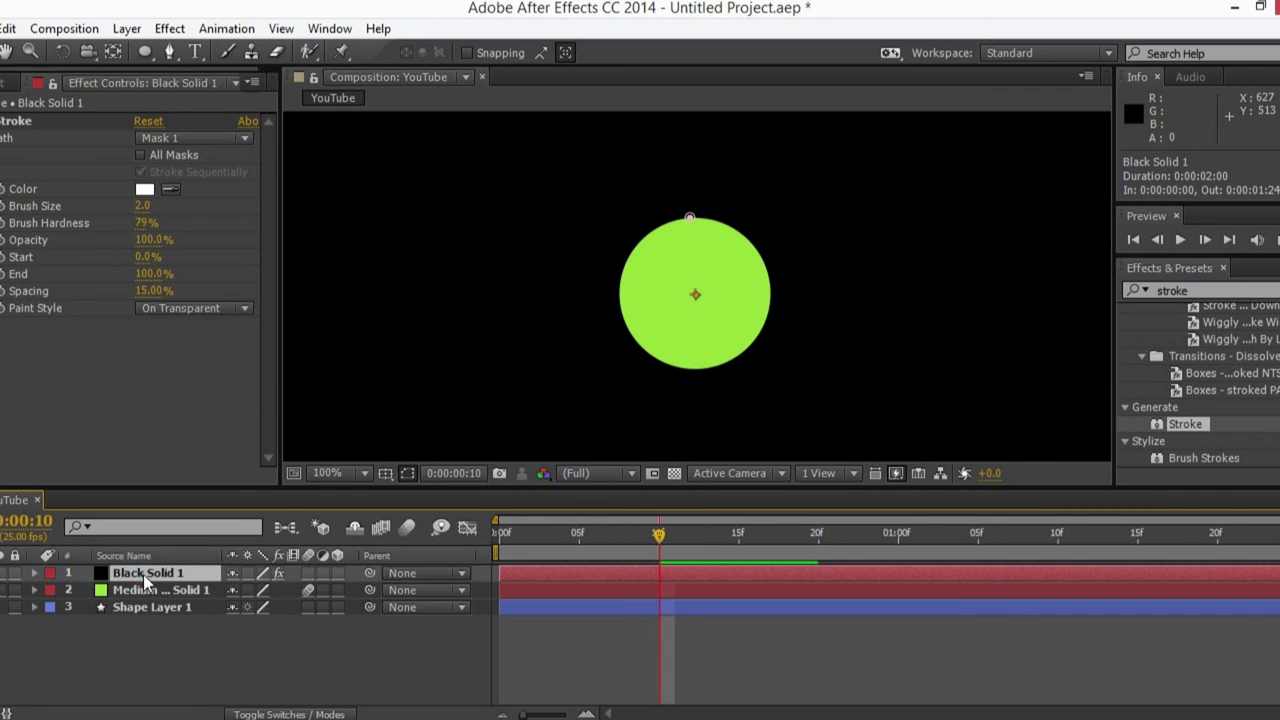
key(ctrl+d)
key(ctrl+d)
key(ctrl+d)
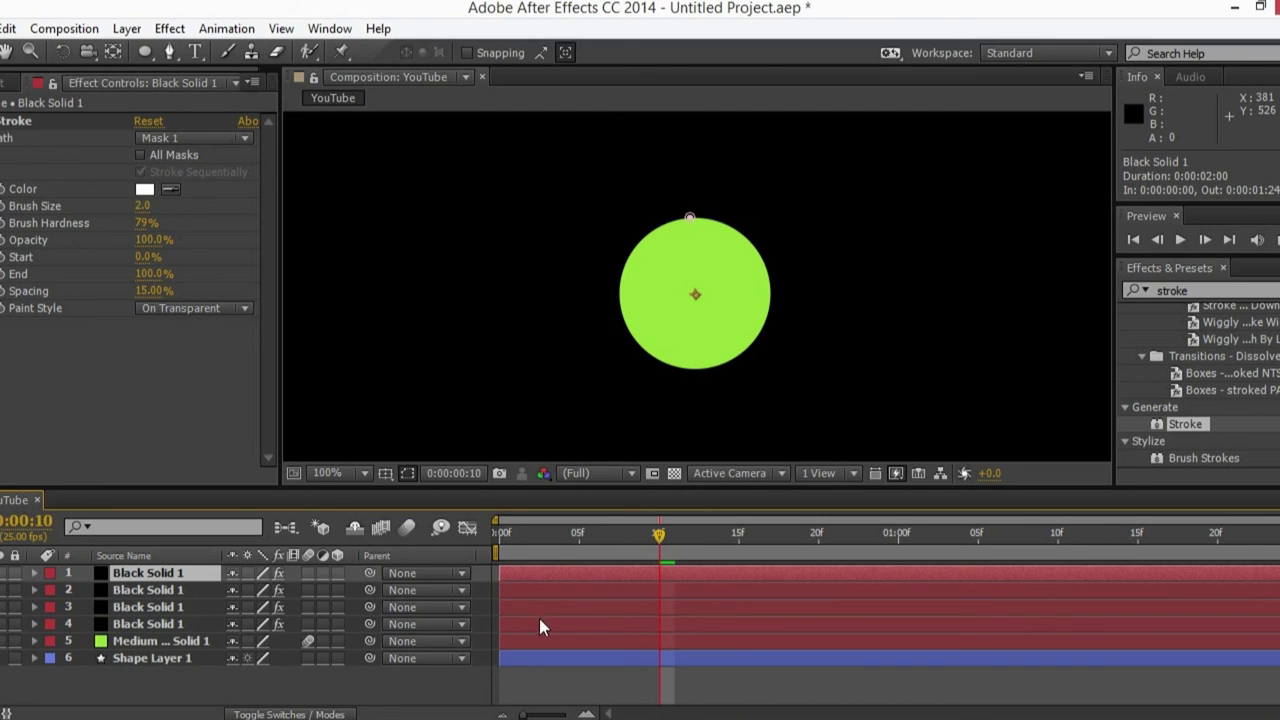
Step: Reveal Rotation for the three uppermost black solid layers and set all of them to 180°
click(170, 607)
mouse_move(553, 604)
mouse_down()
mouse_move(638, 604)
mouse_move(555, 611)
mouse_up()
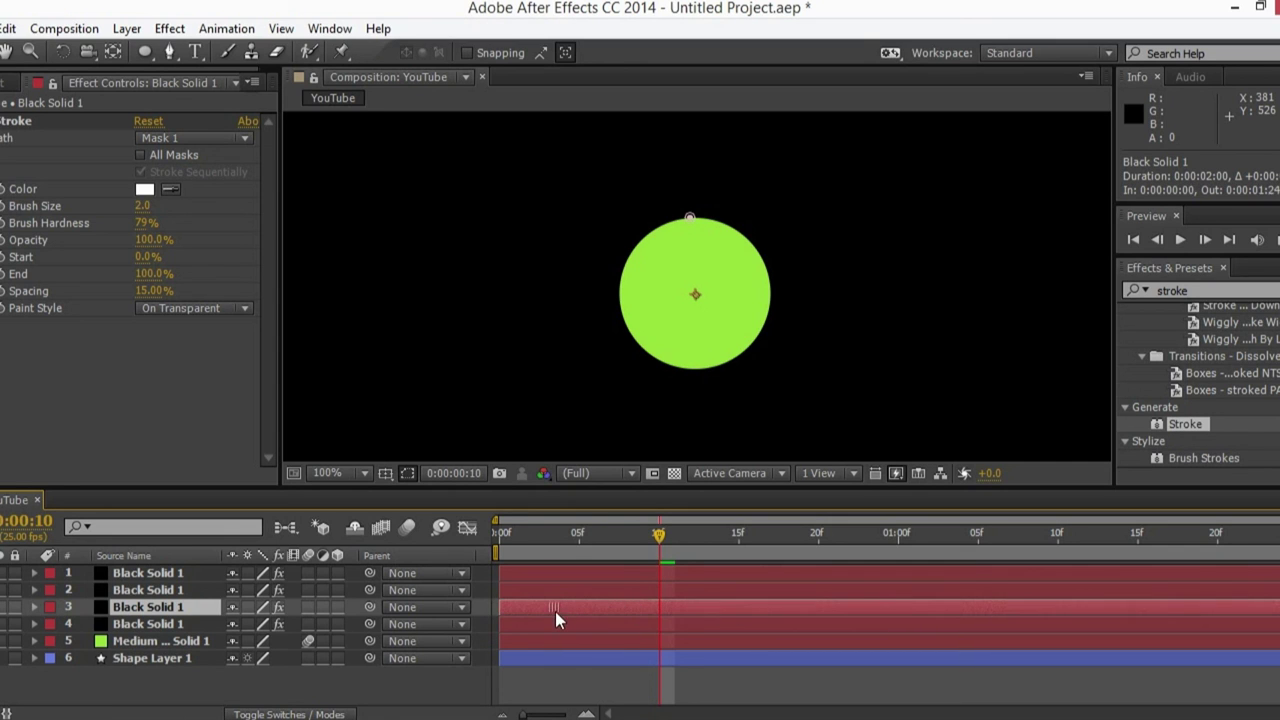
shift+click(170, 573)
key(r)
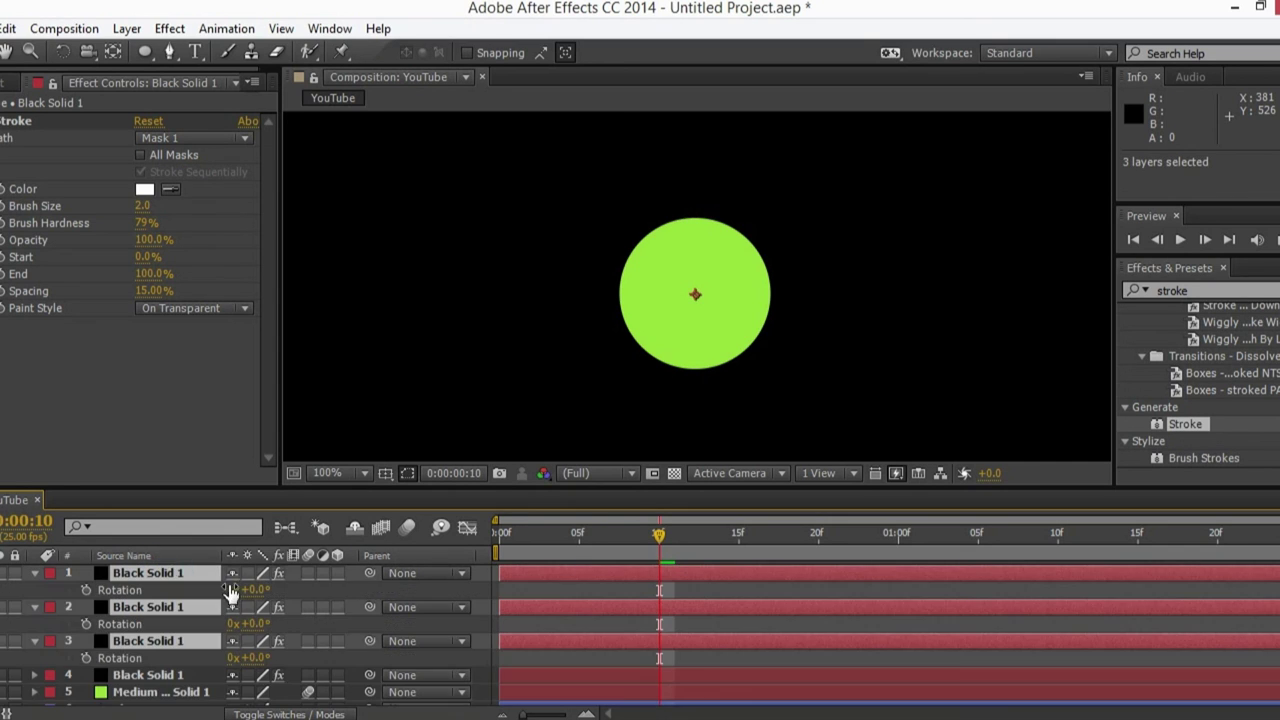
click(250, 658)
text(90)
click(259, 624)
text(180)
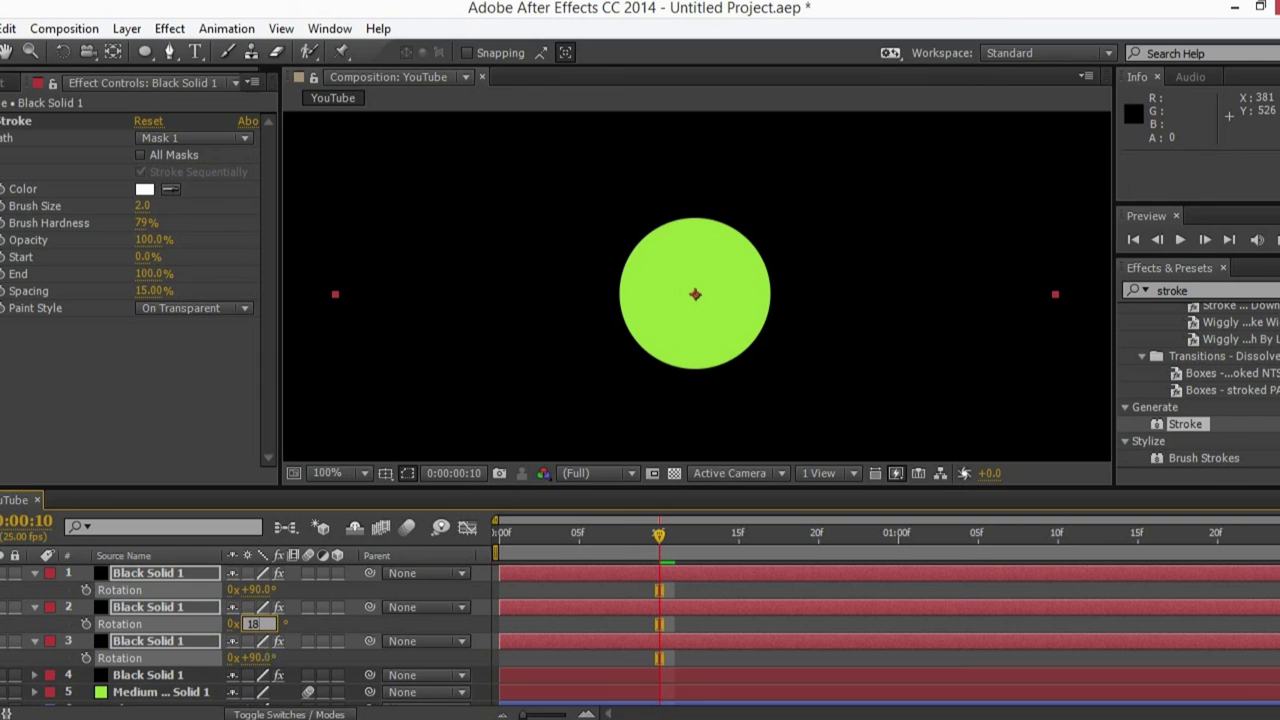
click(257, 590)
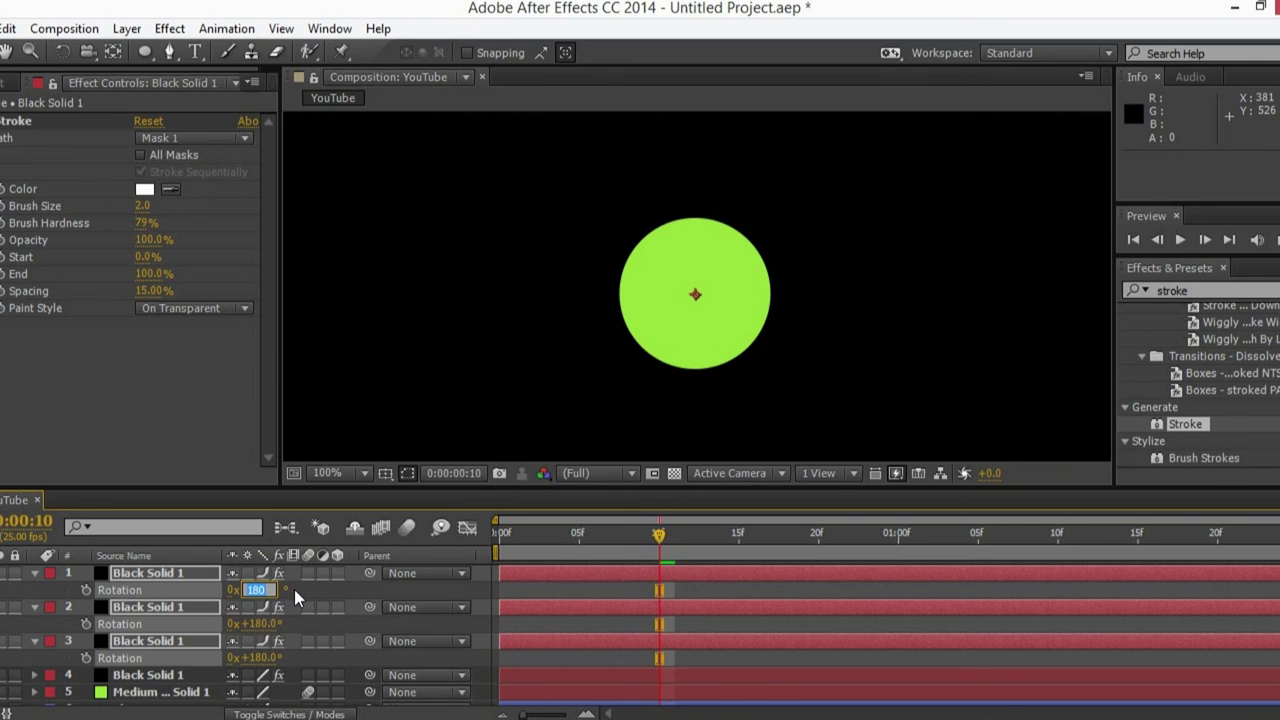
click(285, 650)
Step: Set the third black solid layer's Rotation to 90° and the first one's to 270°
click(258, 657)
text(90)
click(257, 590)
text(270)
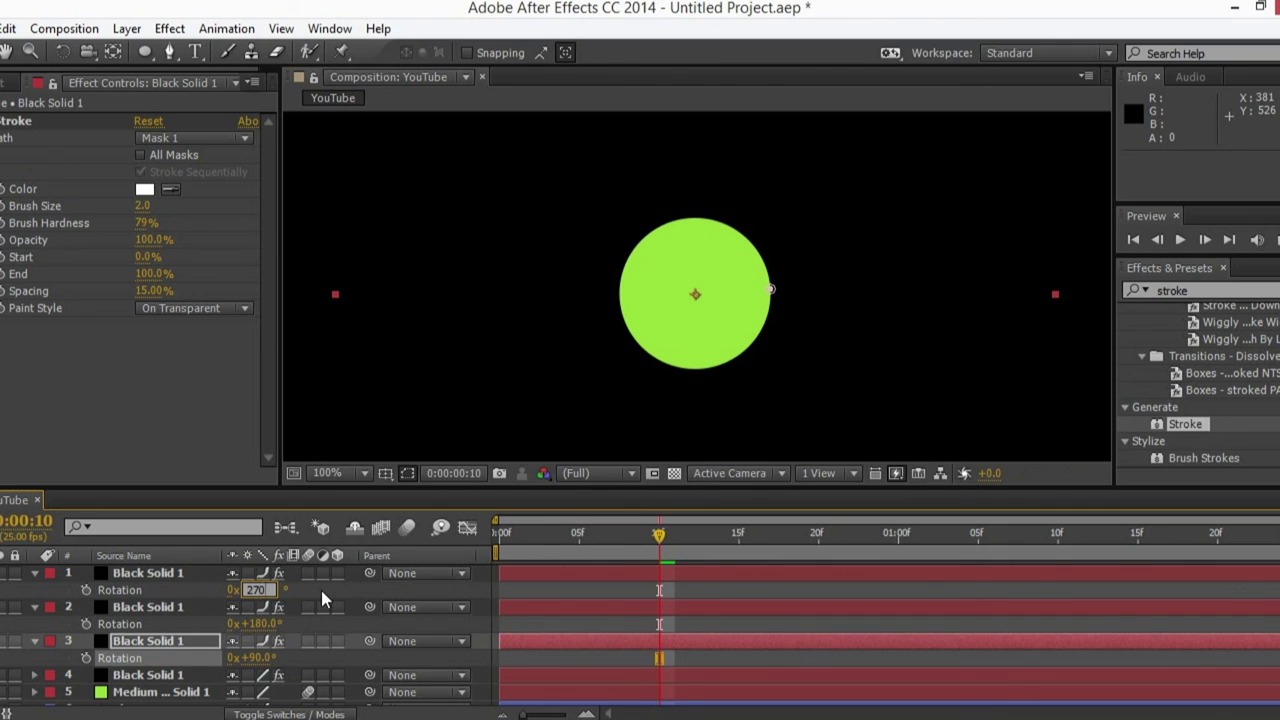
Step: Apply the first black solid layer's Rotation of 270° and collapse the Rotation properties of the three uppermost layers
click(321, 595)
click(36, 608)
click(36, 622)
click(36, 574)
Step: Stagger the upper black solid layers so the third starts at 0:00:00:05, the second at 0:00:00:10 and the first at 0:00:00:15
click(150, 611)
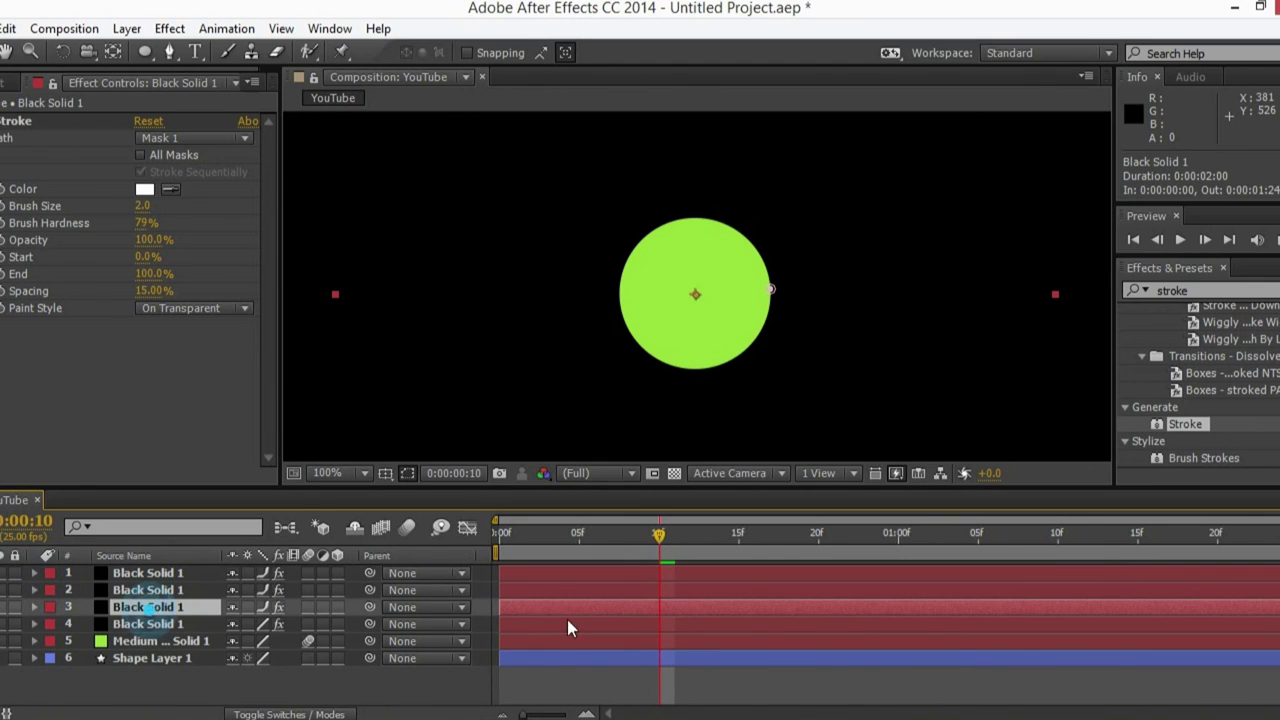
drag(537, 605, 733, 590)
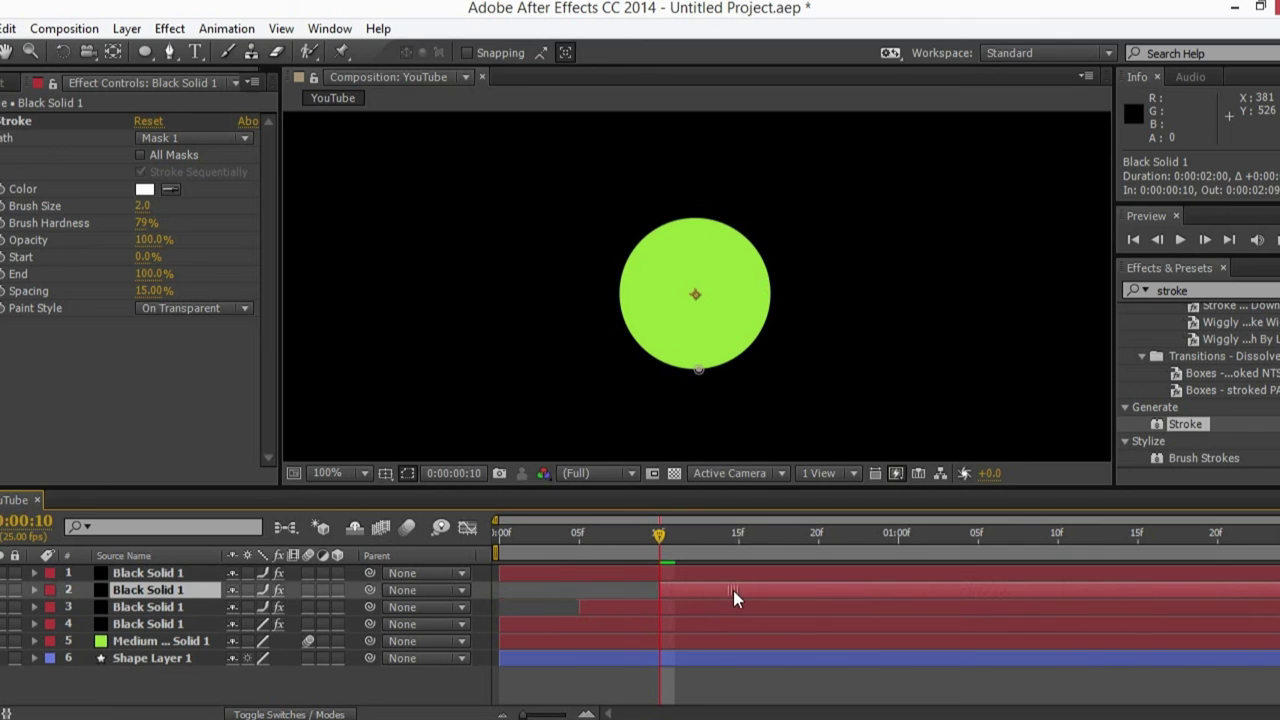
drag(615, 580, 856, 568)
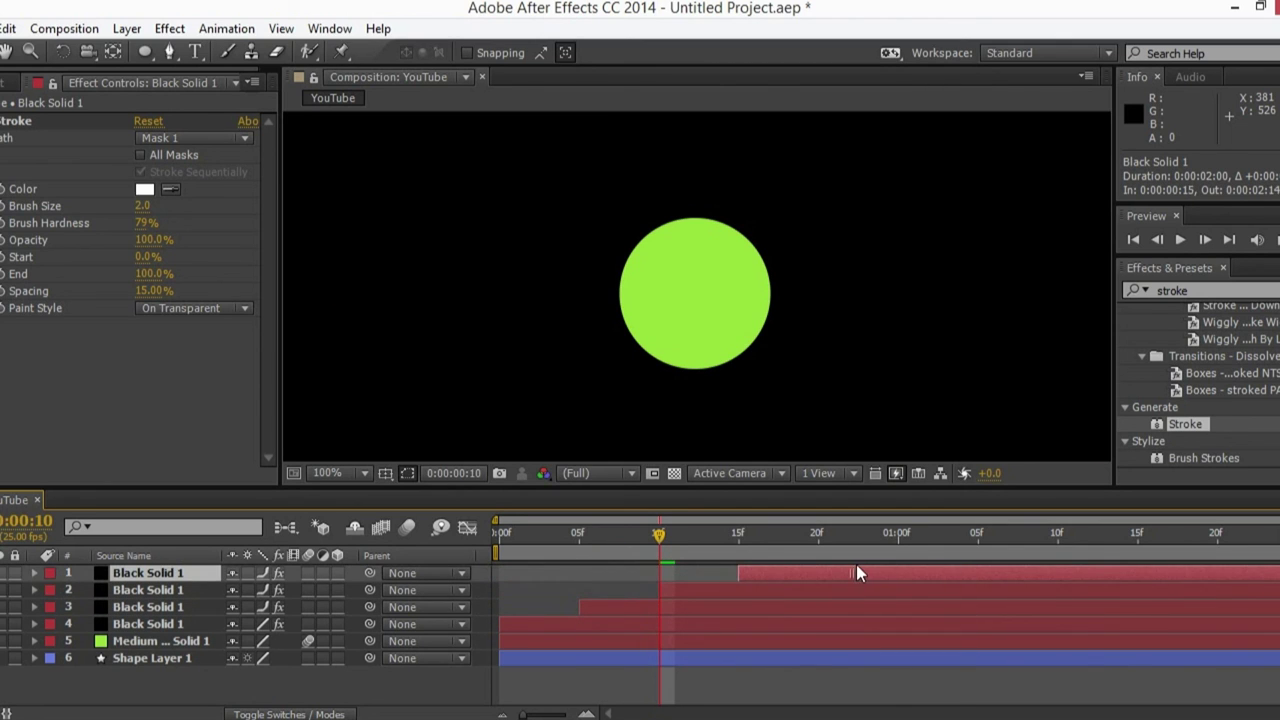
click(729, 694)
Step: Set the preview resolution to Half and play the staggered stroke animation from 0:00:00:00
drag(617, 537, 497, 537)
click(566, 474)
click(604, 545)
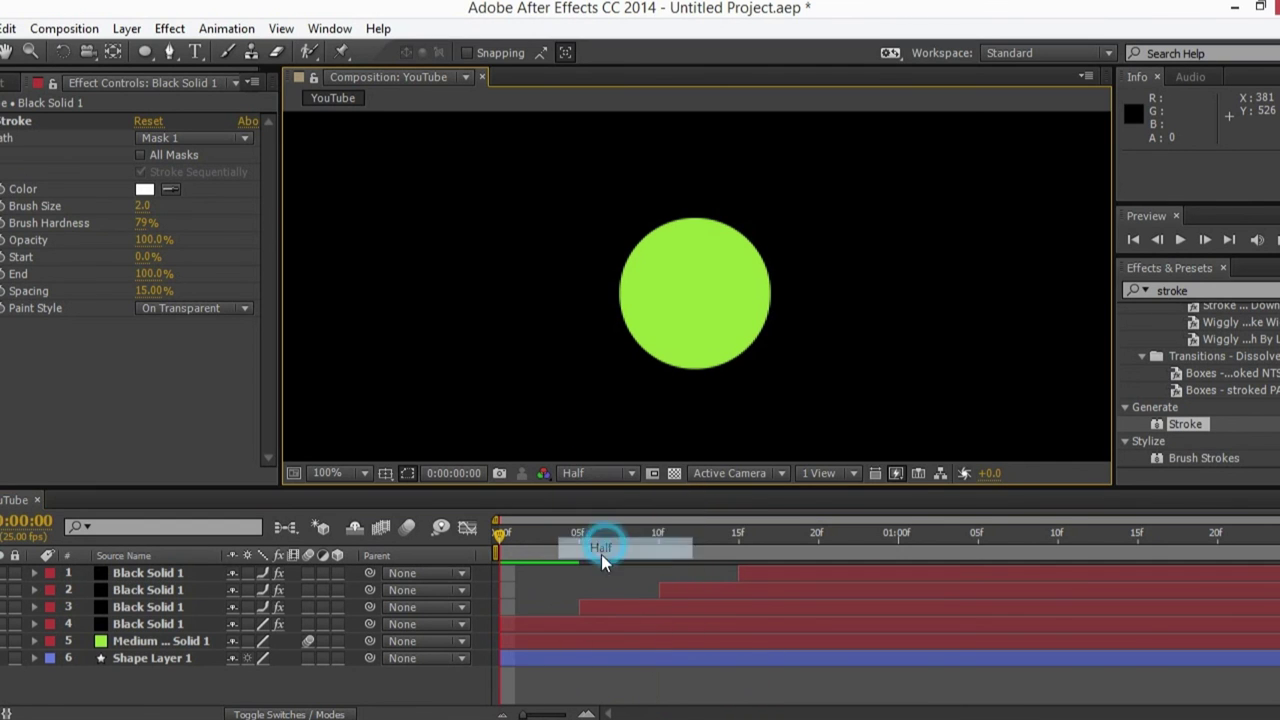
key(space)
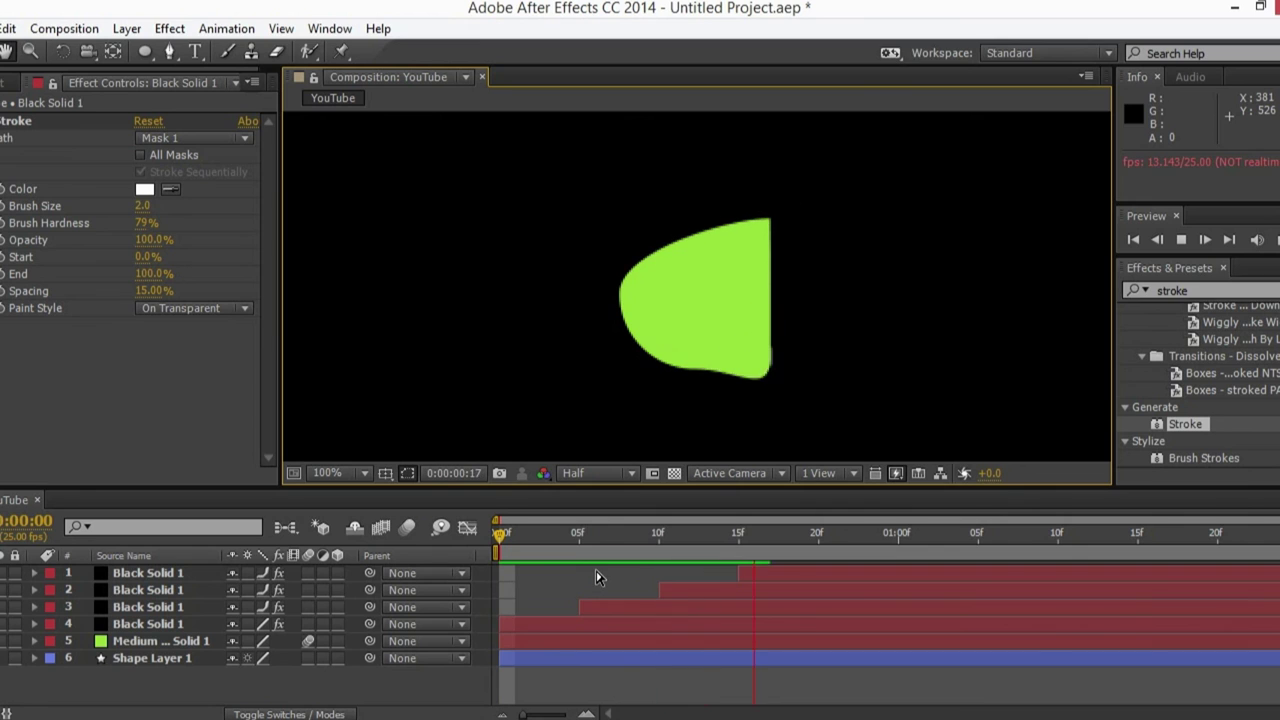
key(space)
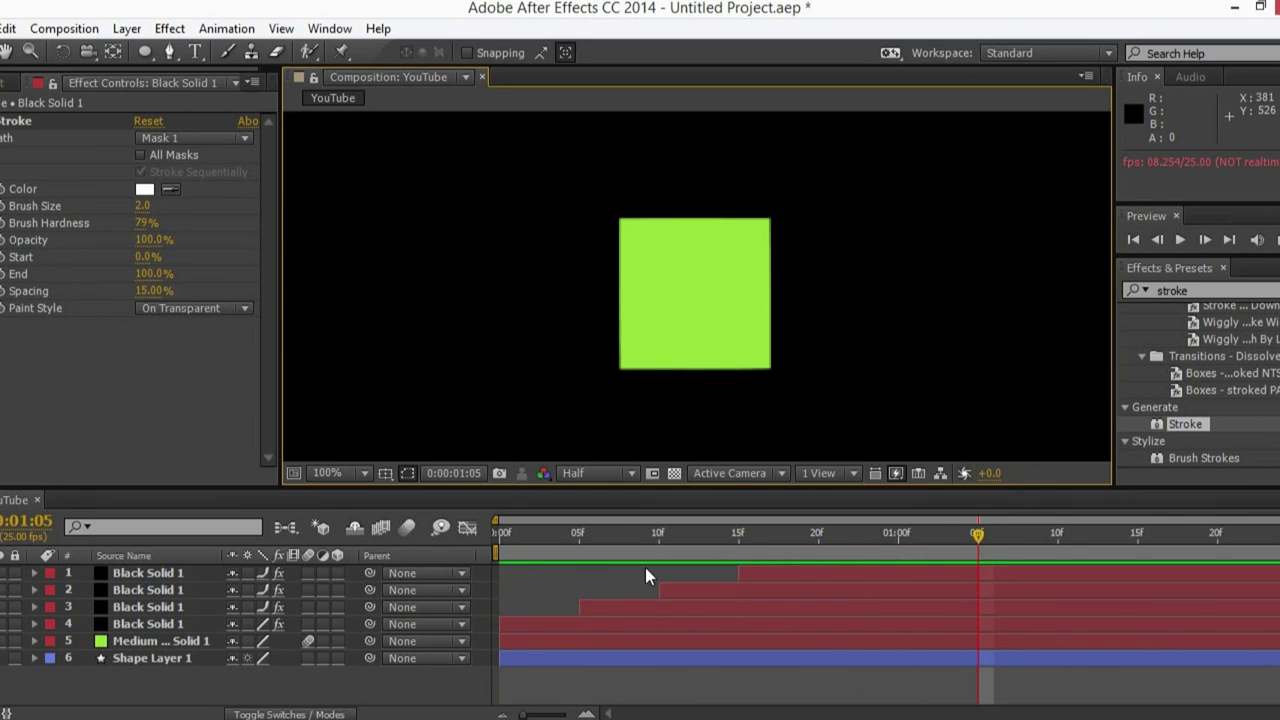
Step: Restore the preview resolution to Full and scrub through the stroke lines to about 0:00:00:22
click(590, 473)
click(586, 526)
drag(575, 533, 860, 534)
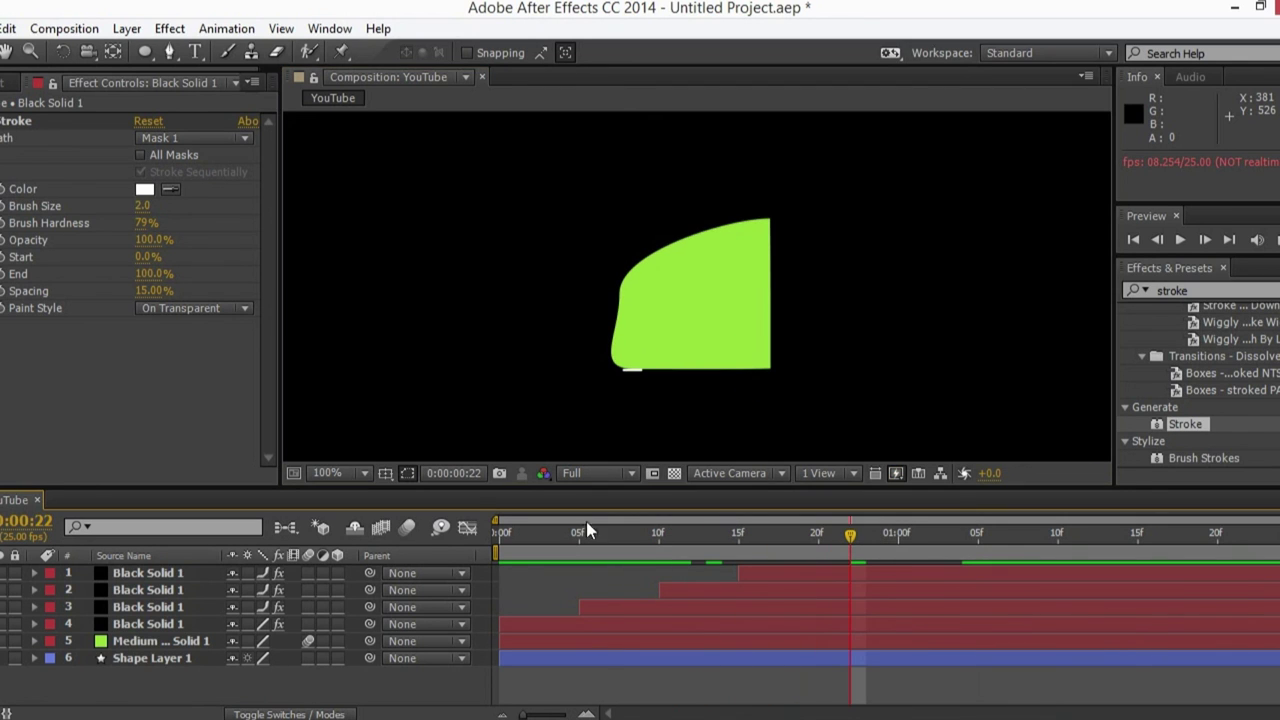
Step: Disable motion blur on the green solid layer and return to the first frame of the composition
click(308, 640)
drag(866, 534, 500, 537)
key(comma)
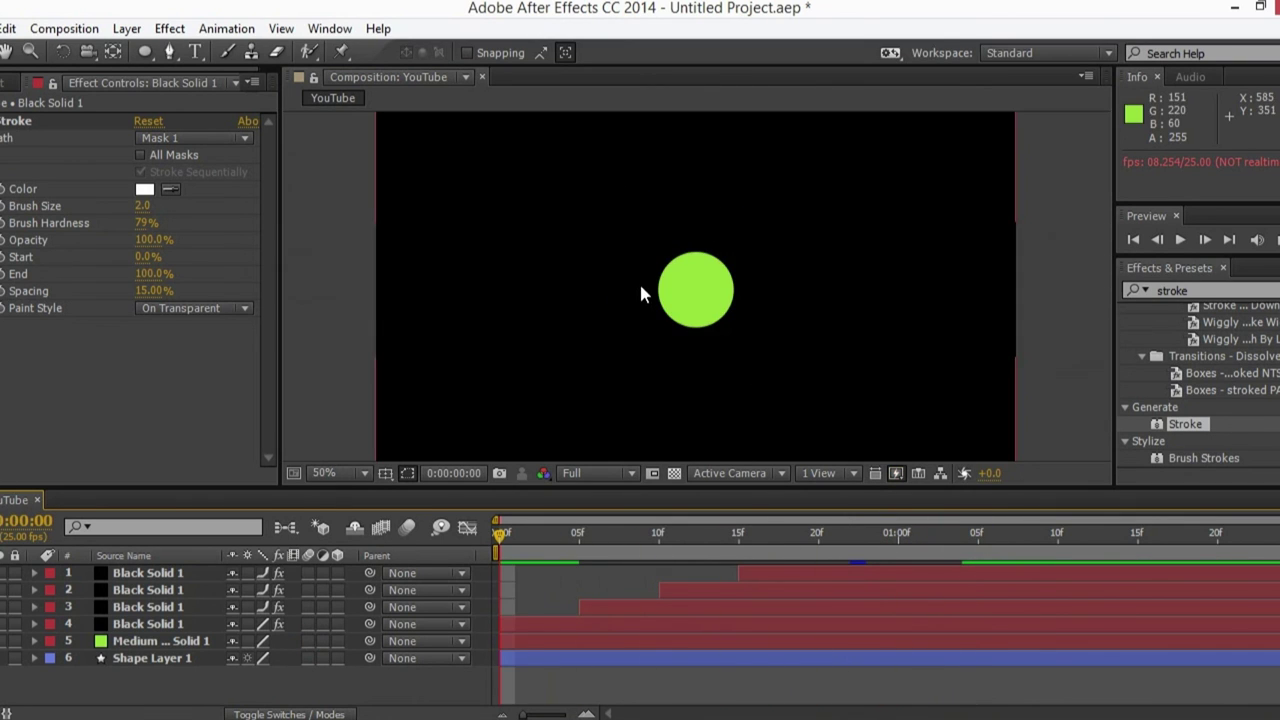